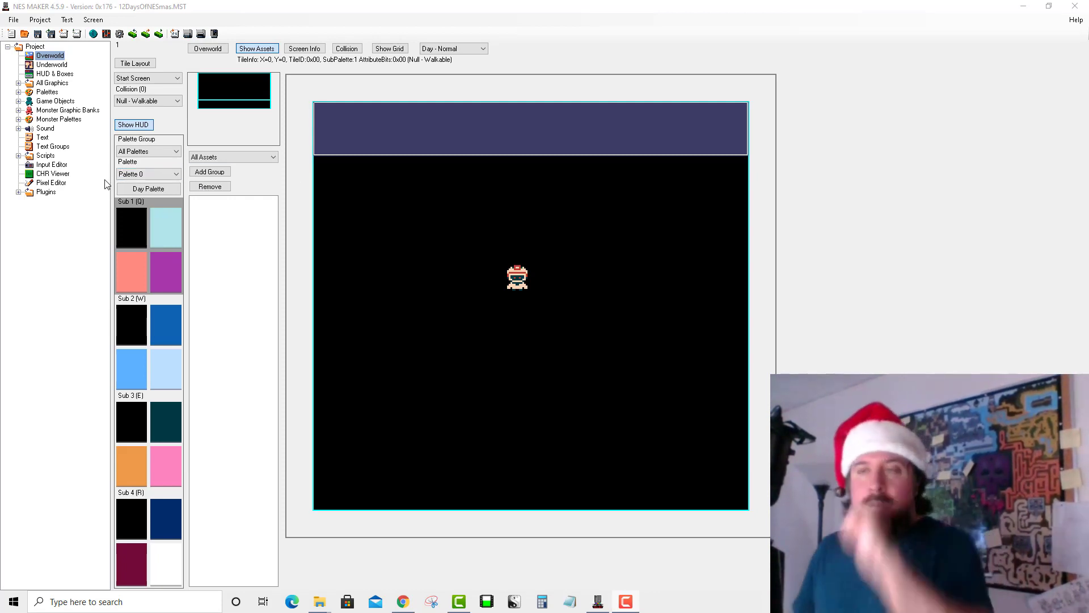
Load Troll2.bmp from the desktop's TrollBurnerSavesChristmas folder into the Pixel Editor and show it in palette colours.
{"action": "left_click", "coordinate": [57, 186]}
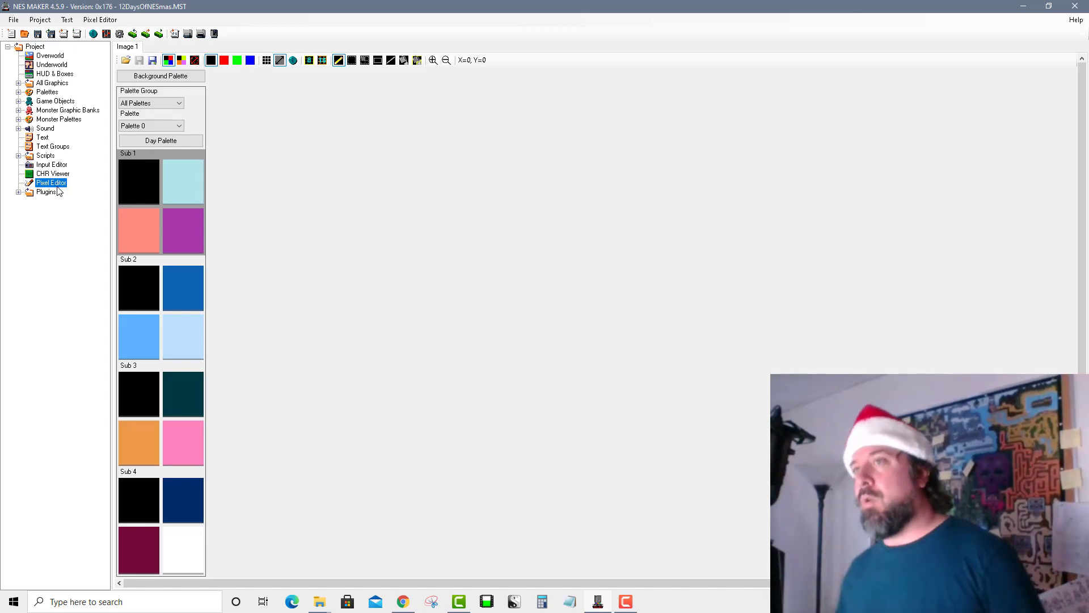
{"action": "left_click", "coordinate": [126, 59]}
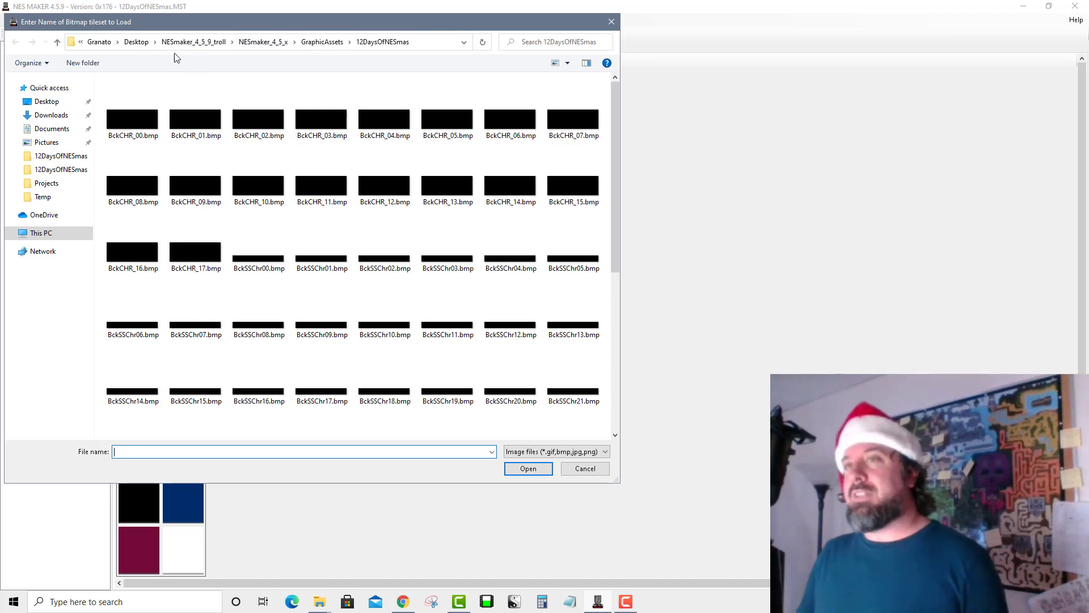
{"action": "left_click", "coordinate": [137, 41]}
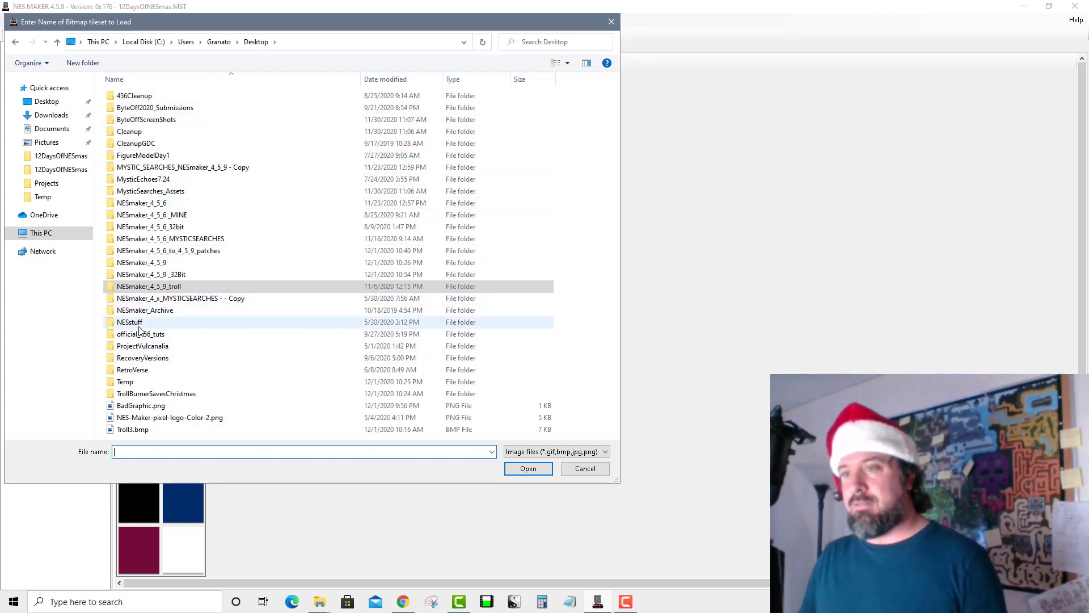
{"action": "double_click", "coordinate": [147, 394]}
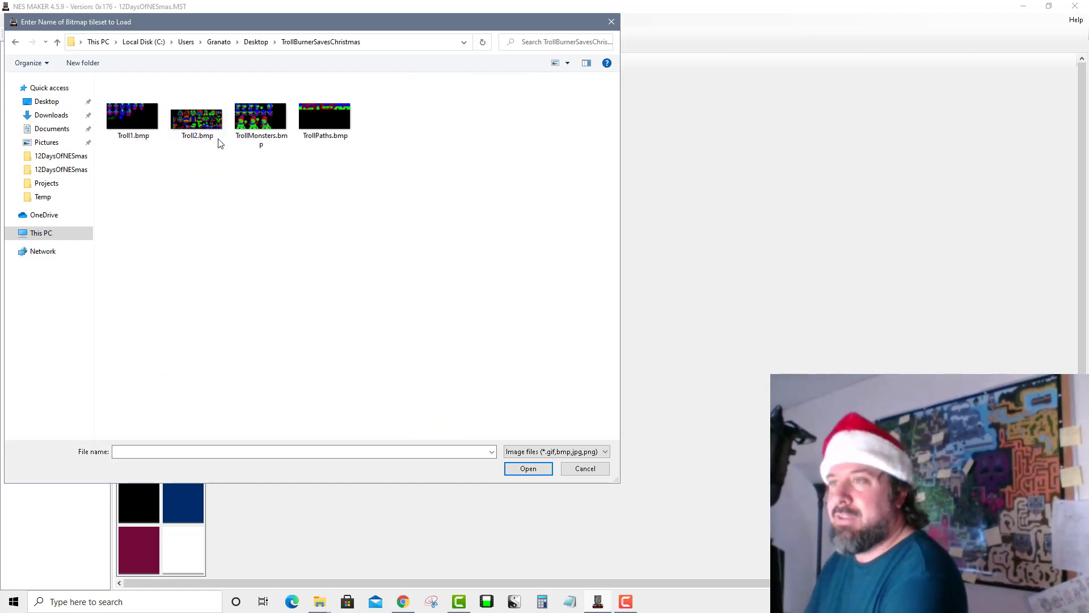
{"action": "left_click", "coordinate": [199, 130]}
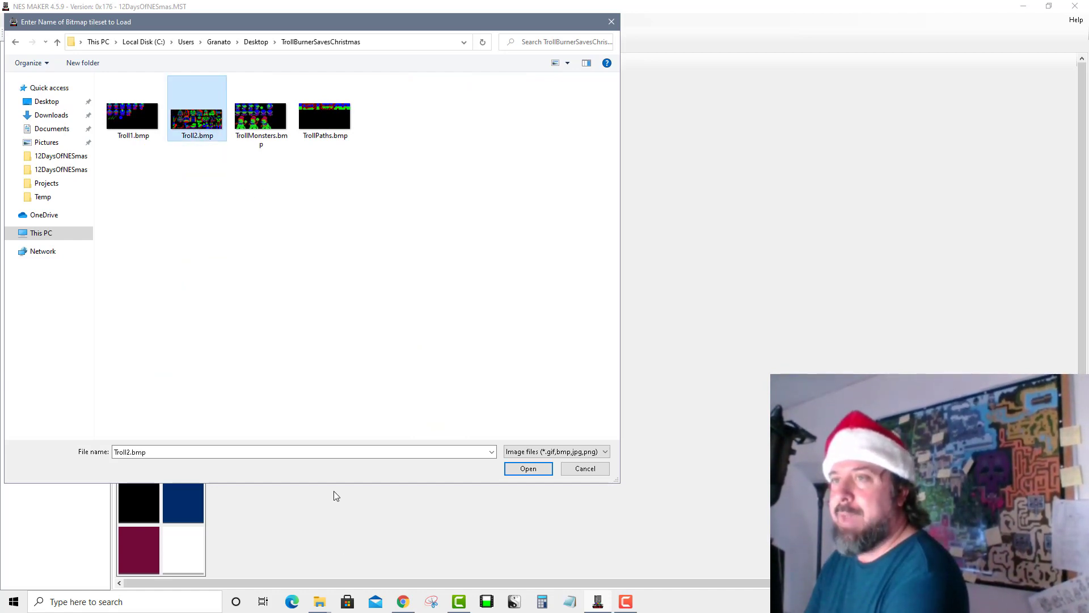
{"action": "left_click", "coordinate": [530, 469]}
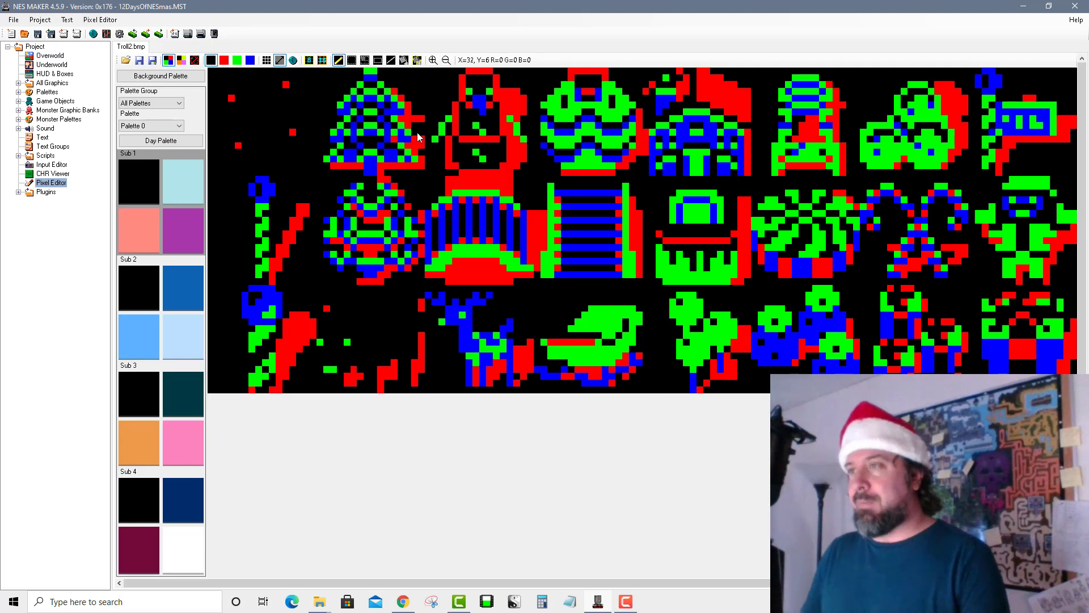
{"action": "left_click", "coordinate": [181, 60]}
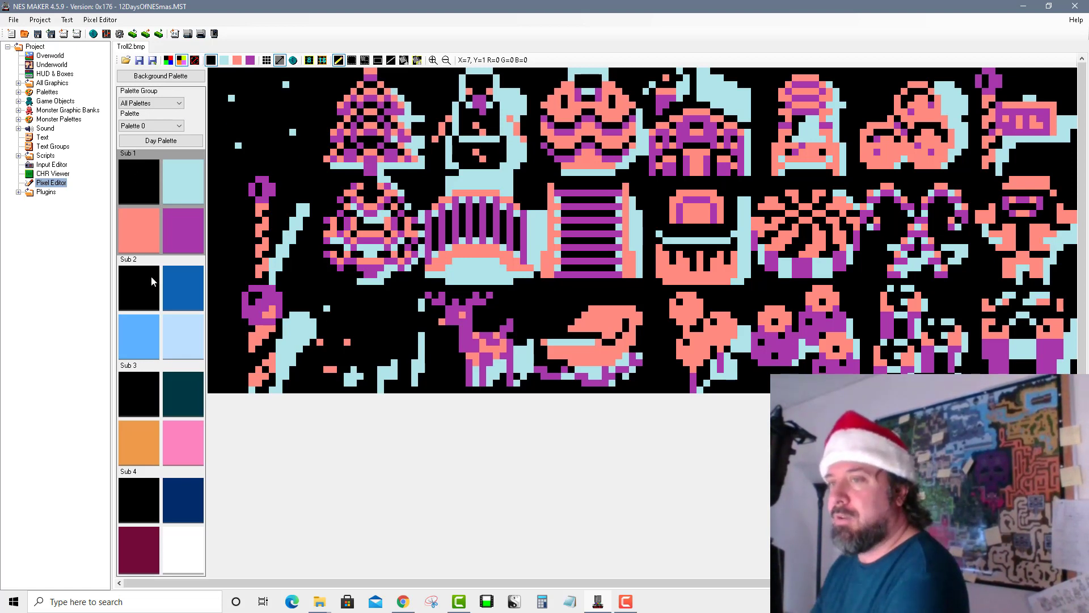
Try 26 as the shared first colour of the background sub-palettes and restore it to 0F.
{"action": "left_click", "coordinate": [127, 188]}
{"action": "left_click", "coordinate": [159, 126]}
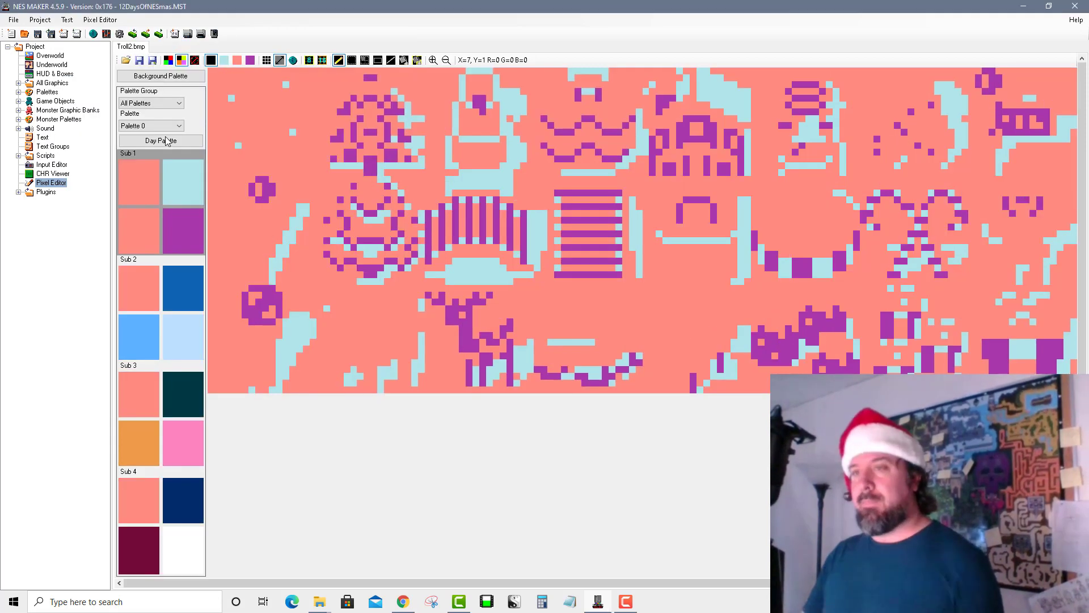
{"action": "left_click", "coordinate": [145, 188]}
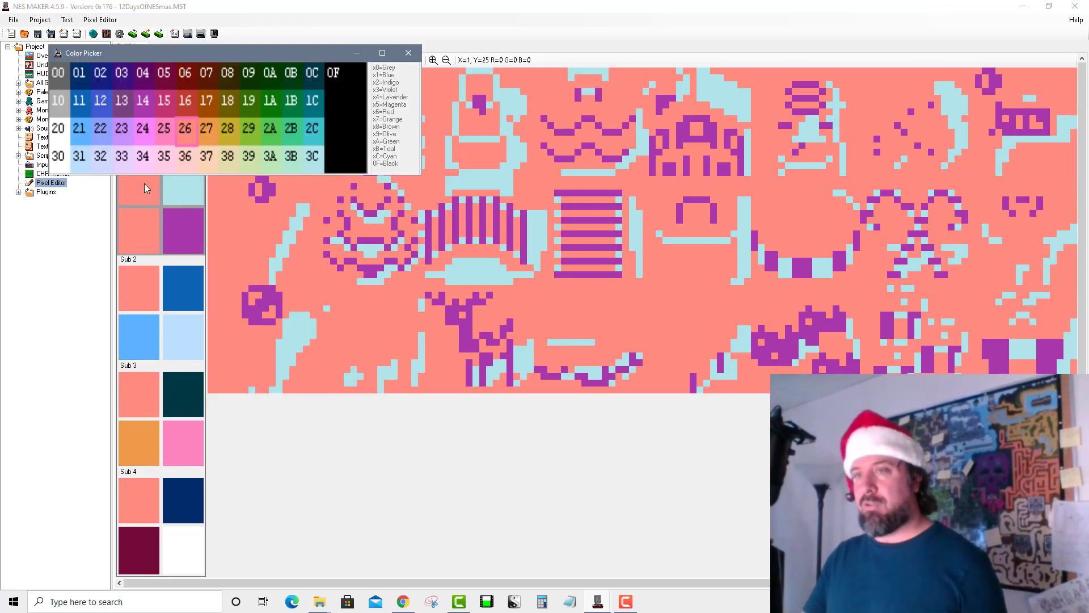
{"action": "left_click", "coordinate": [332, 70]}
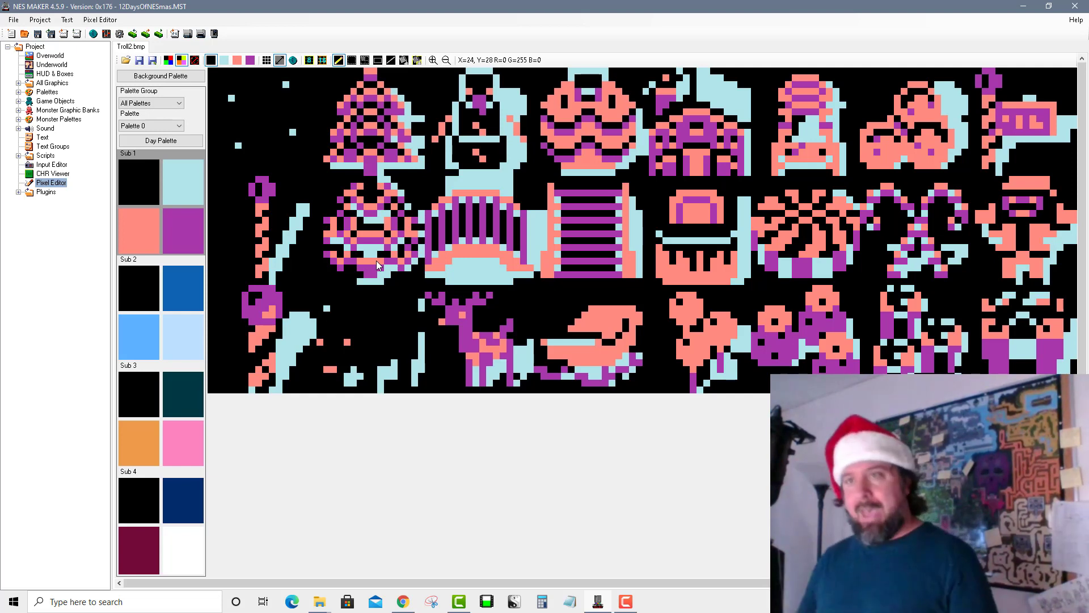
Set the shared first colour of the background sub-palettes to white, 30.
{"action": "left_click", "coordinate": [141, 188]}
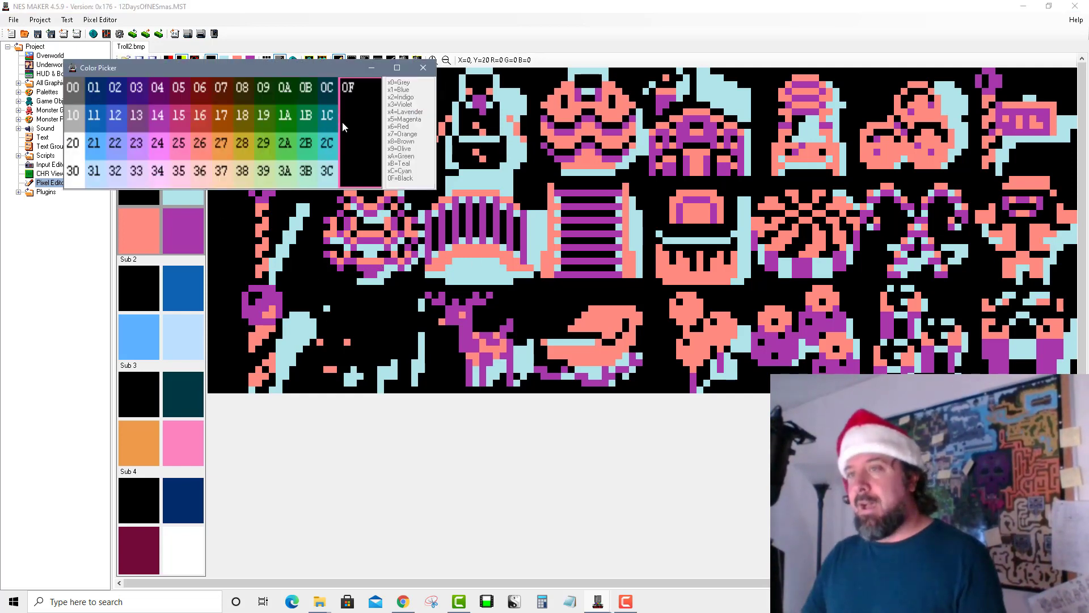
{"action": "left_click", "coordinate": [73, 176]}
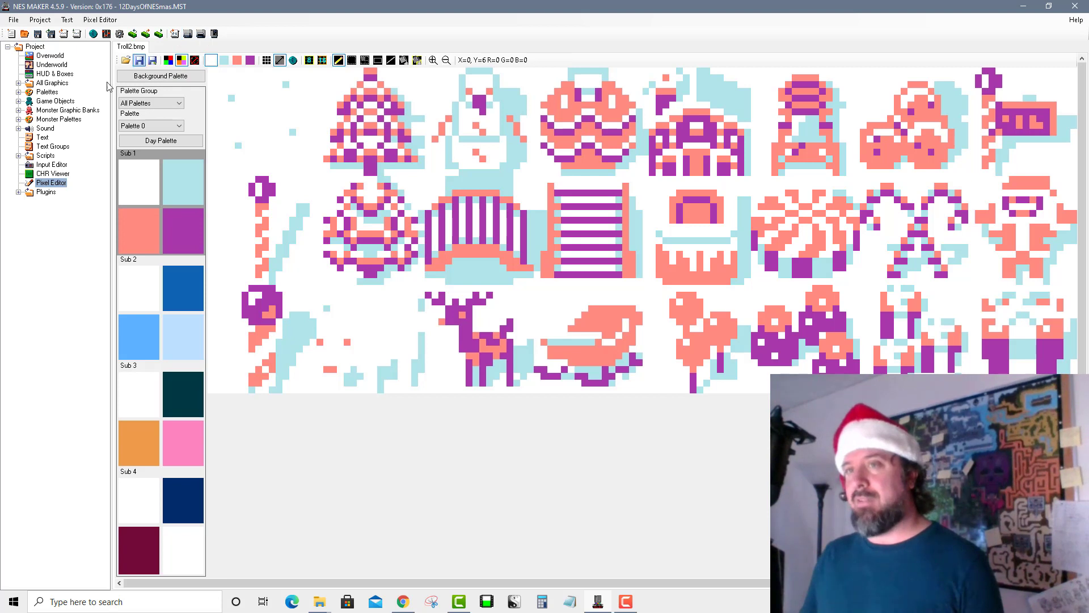
Save the tileset as BckCHR_00.bmp in the 12DaysOfNESmas graphic assets folder, replacing the existing file.
{"action": "left_click", "coordinate": [154, 62]}
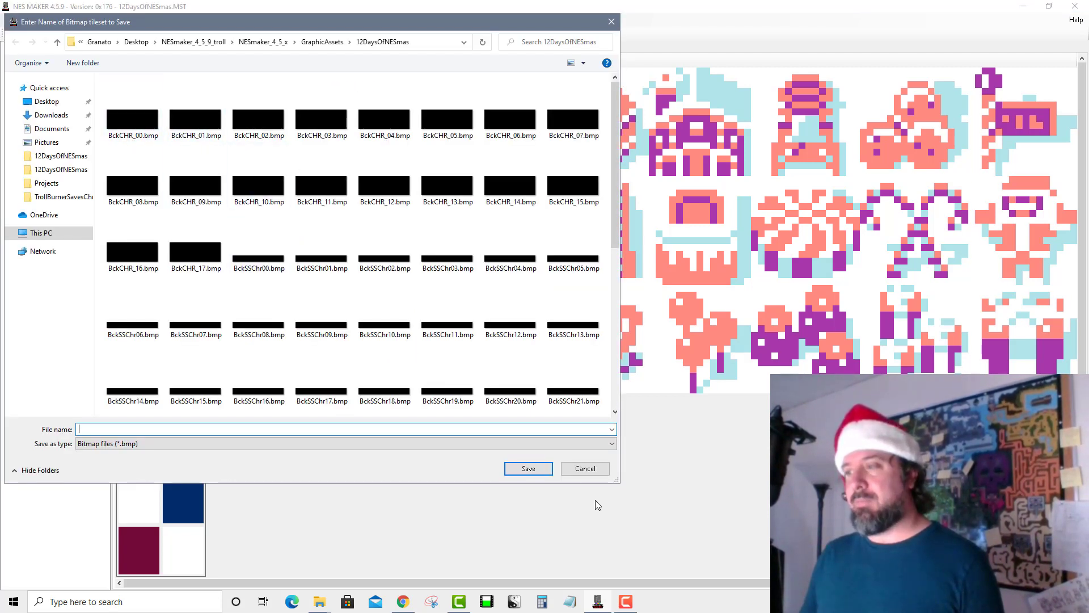
{"action": "left_click", "coordinate": [584, 469]}
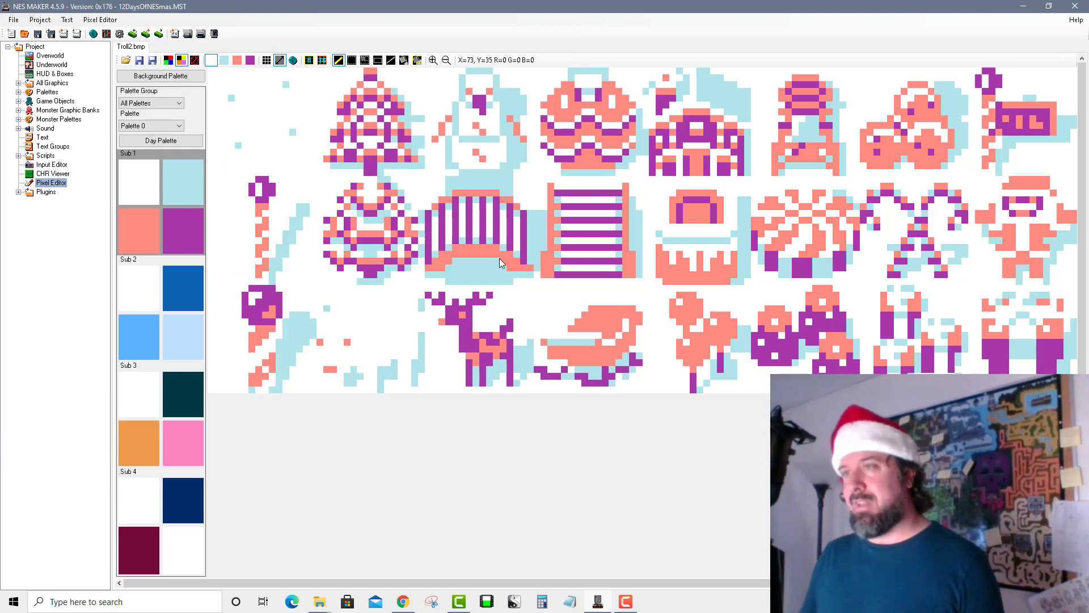
{"action": "left_click", "coordinate": [152, 60]}
{"action": "left_click", "coordinate": [127, 116]}
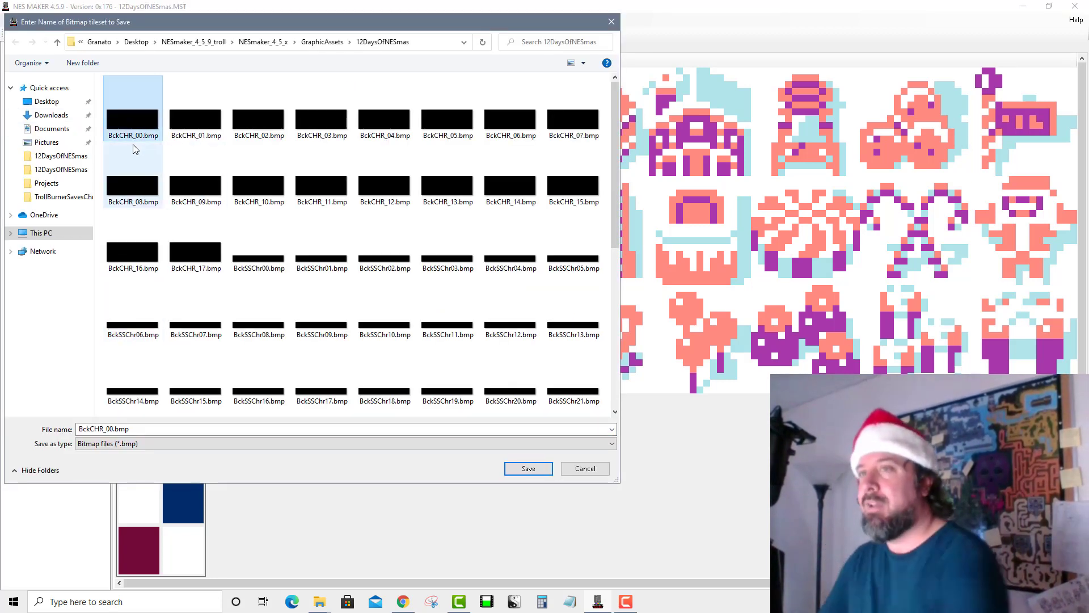
{"action": "left_click", "coordinate": [527, 468]}
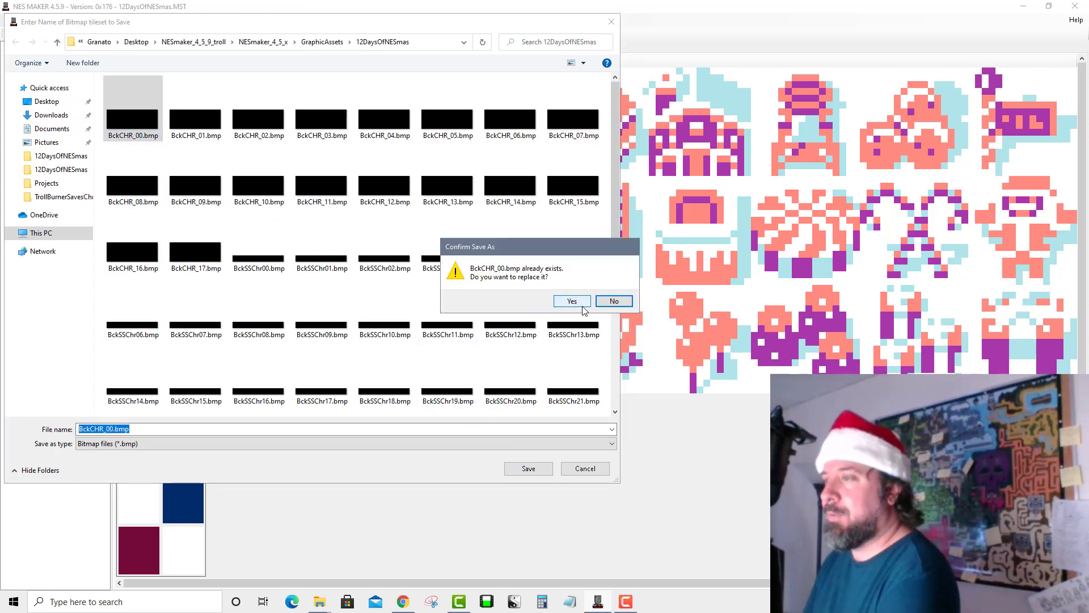
{"action": "left_click", "coordinate": [572, 301]}
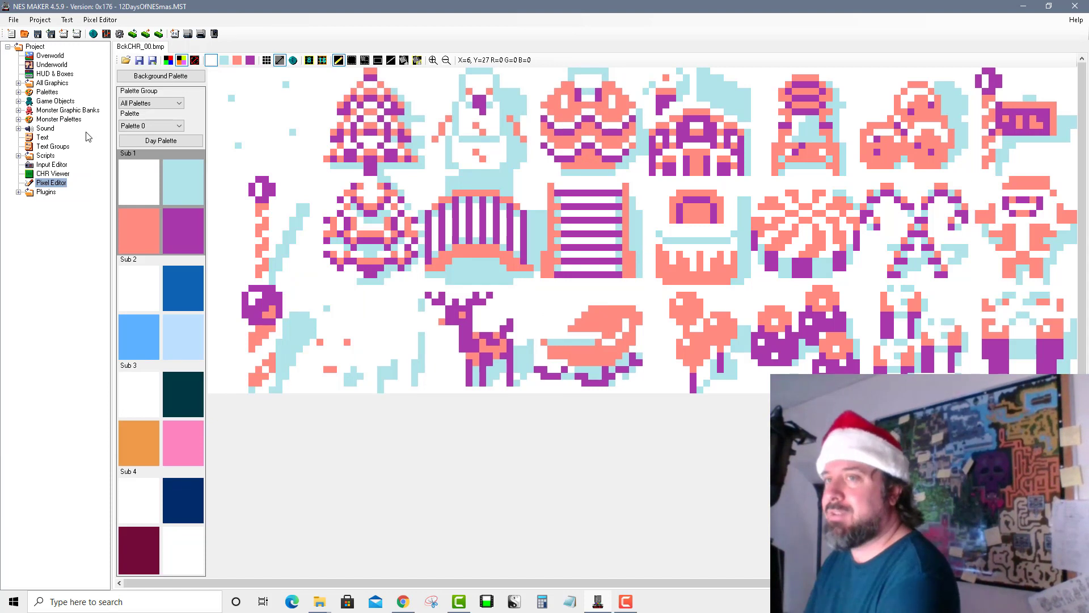
Test the game in Mesen and inspect its nametable, CHR tiles and palettes in the PPU Viewer.
{"action": "left_click", "coordinate": [55, 184]}
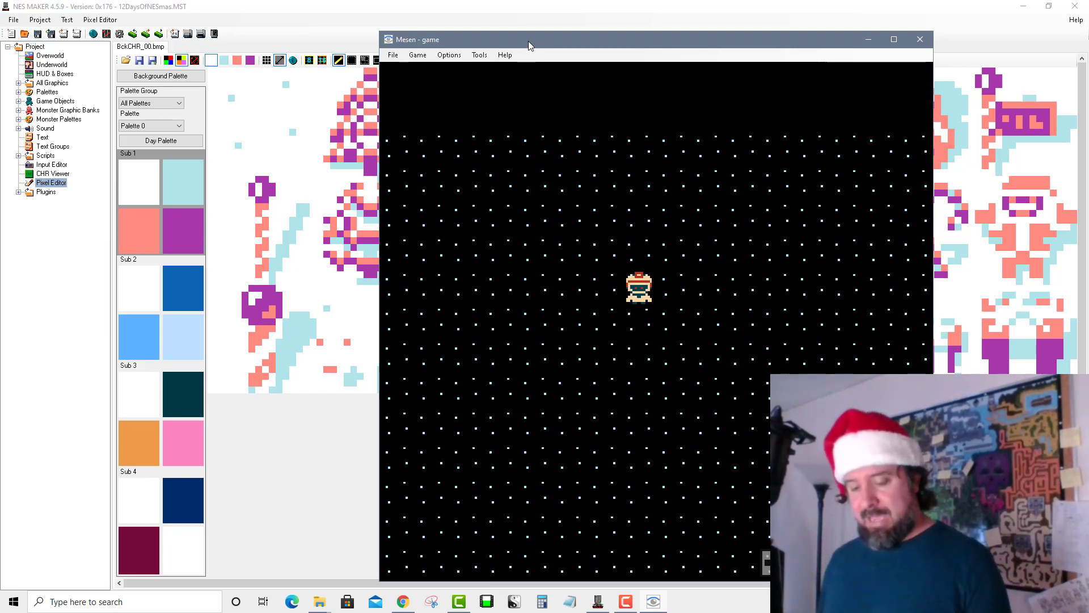
{"action": "key", "text": "ctrl+p"}
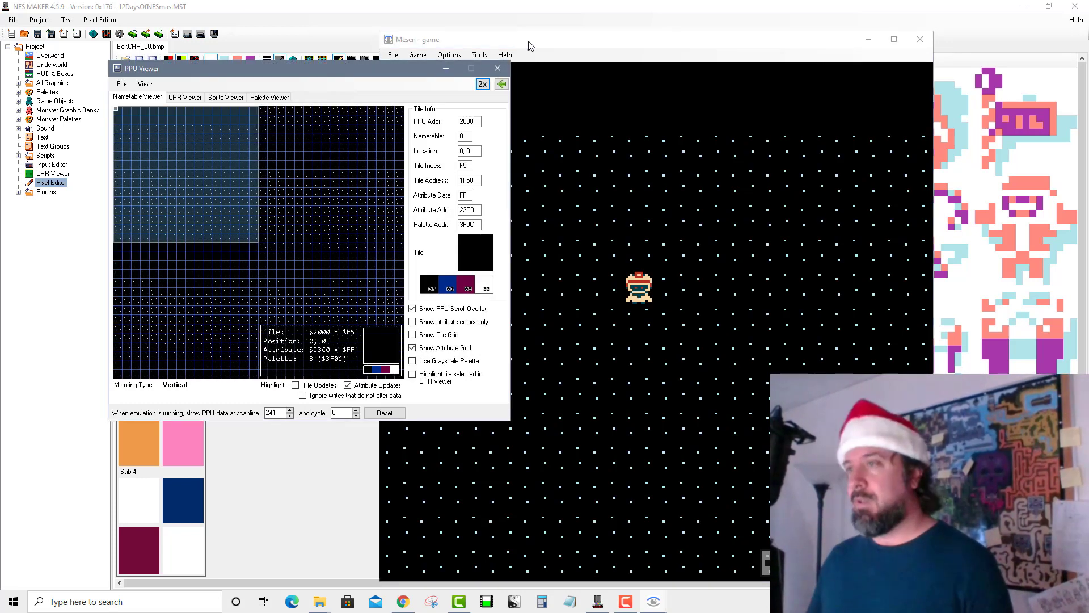
{"action": "left_click_drag", "start_coordinate": [423, 63], "coordinate": [454, 70]}
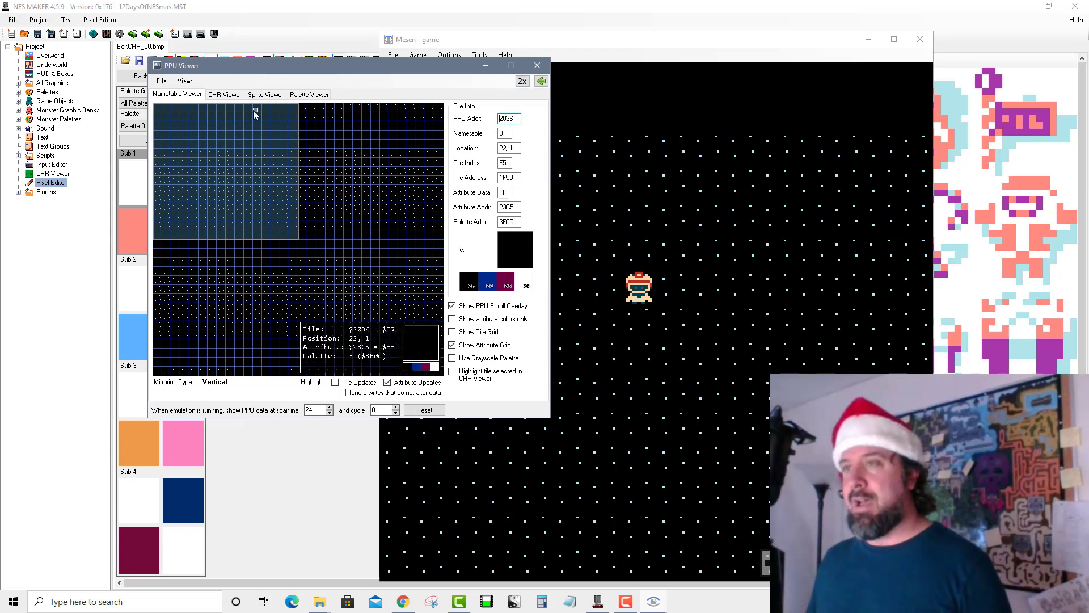
{"action": "left_click", "coordinate": [225, 94]}
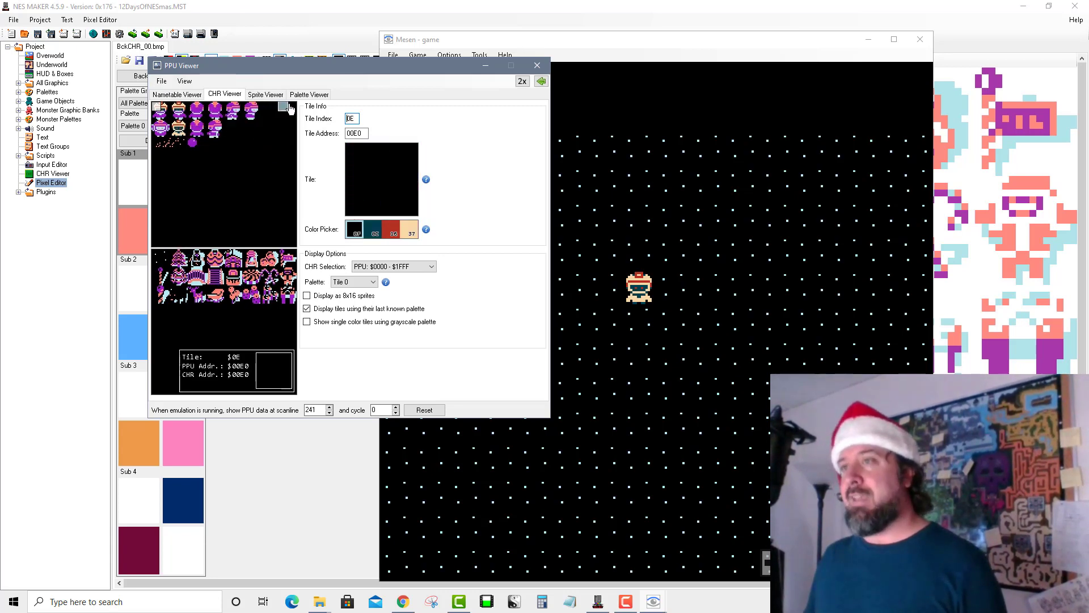
{"action": "left_click", "coordinate": [312, 95]}
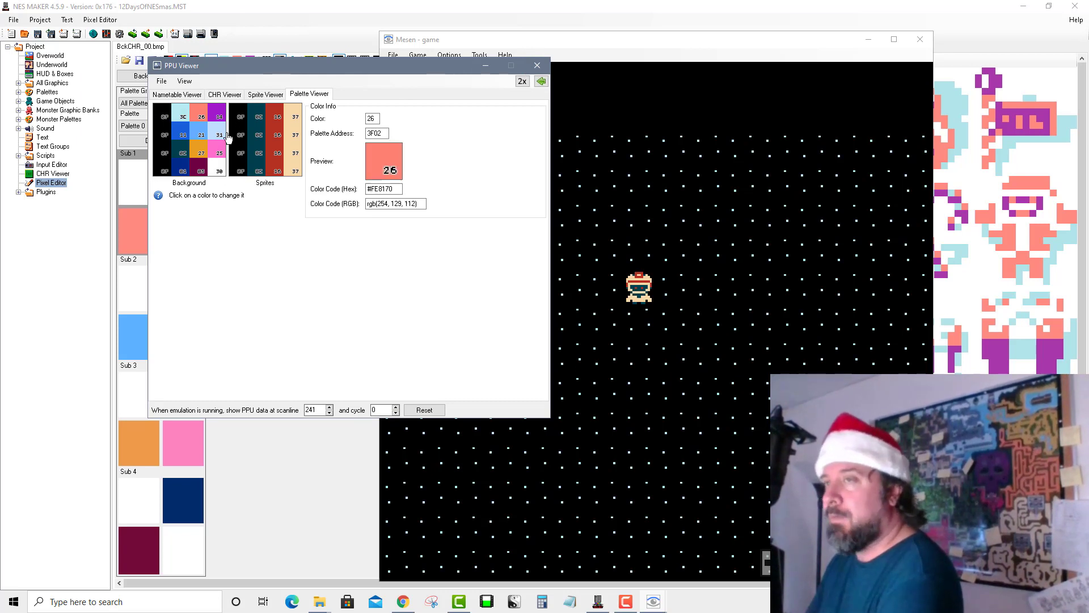
{"action": "left_click", "coordinate": [537, 66]}
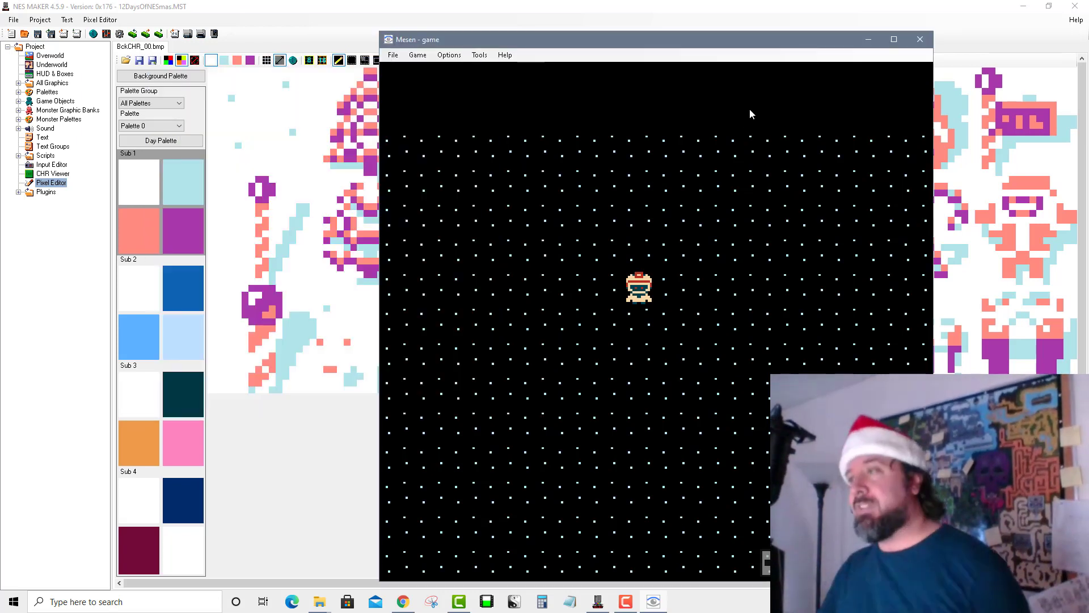
{"action": "left_click", "coordinate": [920, 39]}
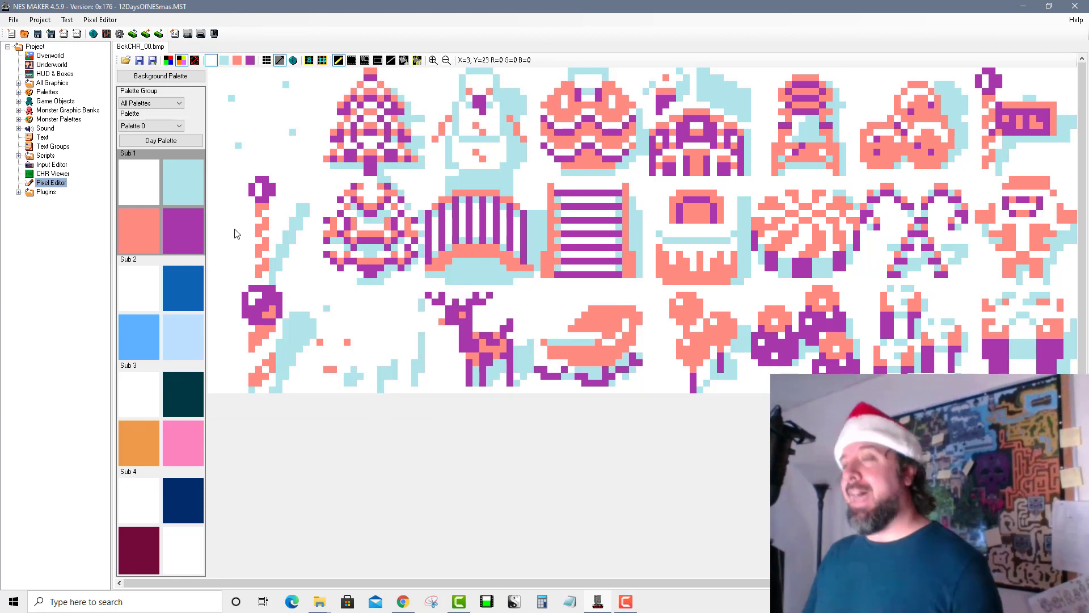
Preview the tileset with the monster palette and set the first colour of the Player object's Sub 1 and Sub 3 palettes to 30.
{"action": "left_click", "coordinate": [163, 77]}
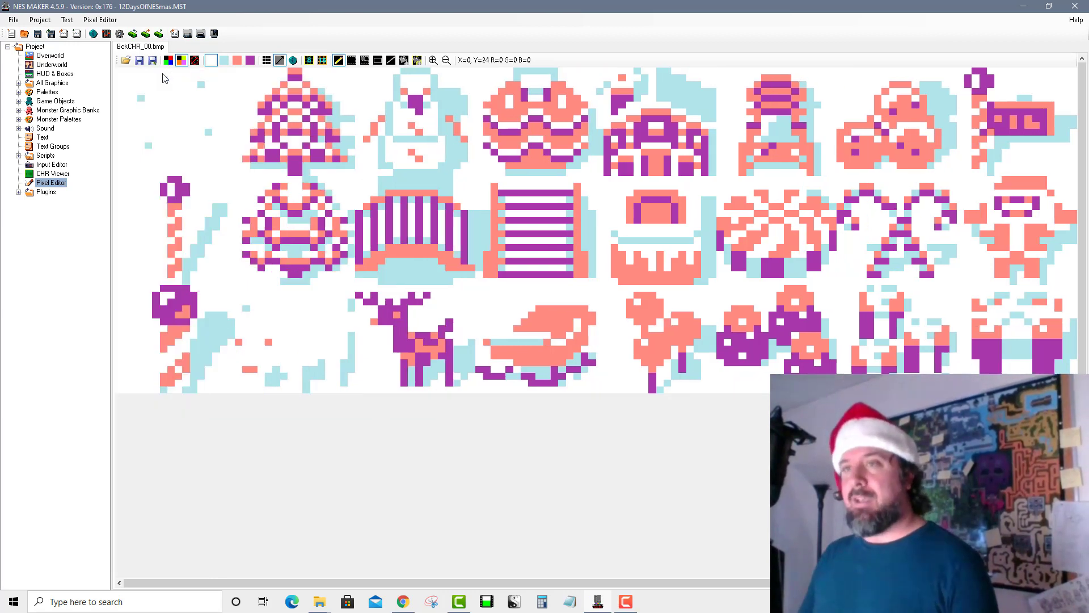
{"action": "left_click", "coordinate": [162, 78]}
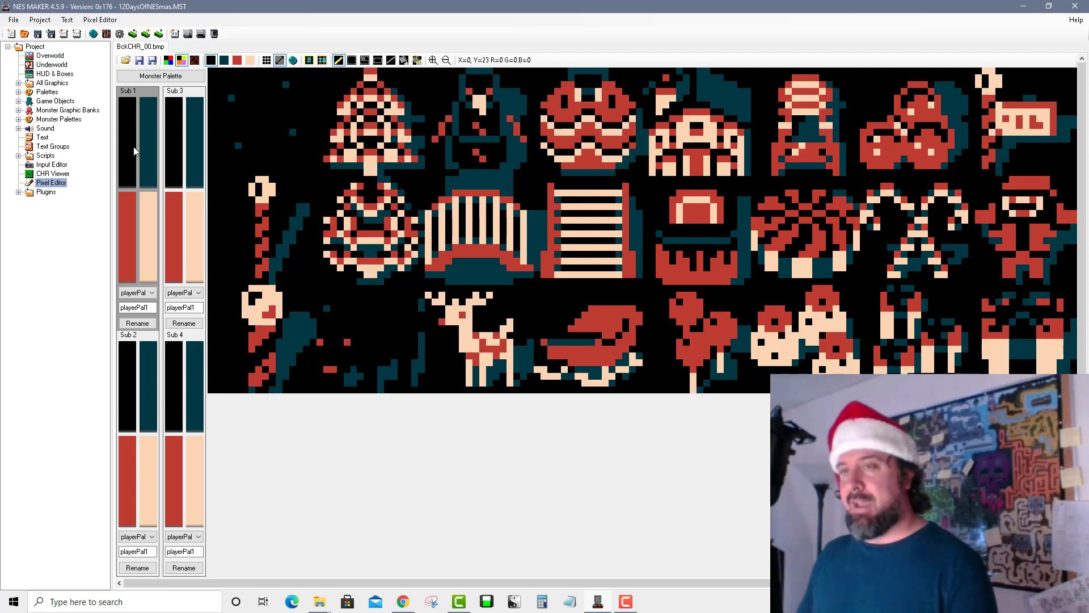
{"action": "left_click", "coordinate": [19, 101]}
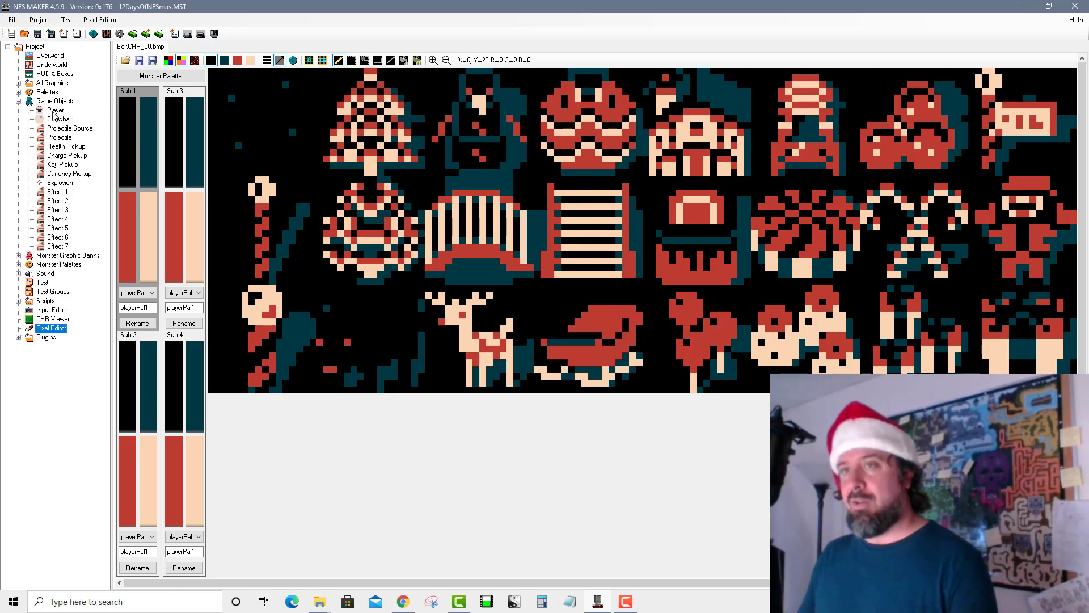
{"action": "left_click", "coordinate": [54, 111]}
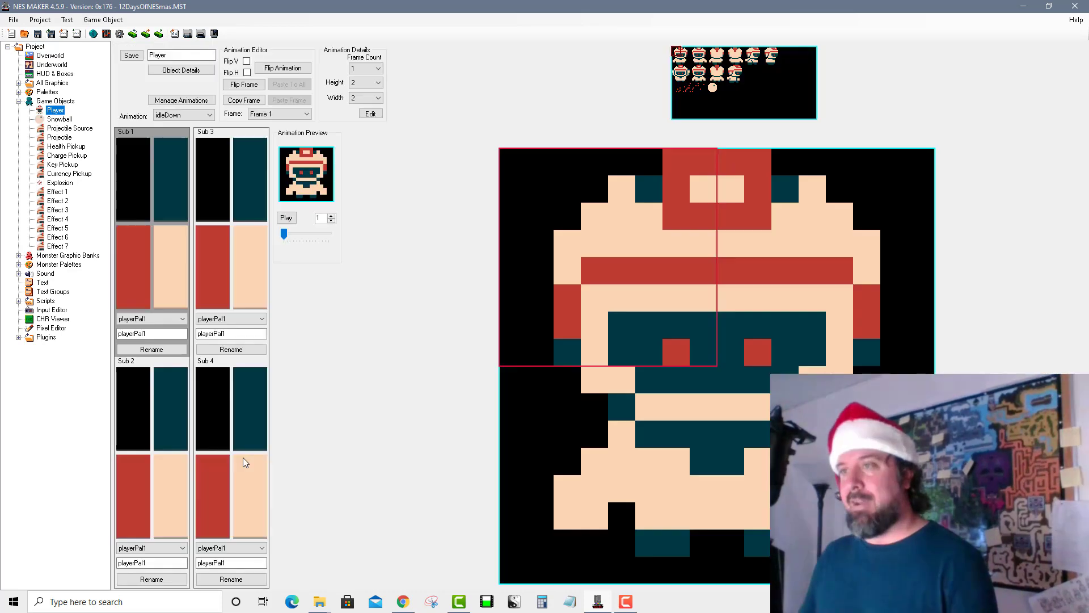
{"action": "left_click", "coordinate": [131, 200]}
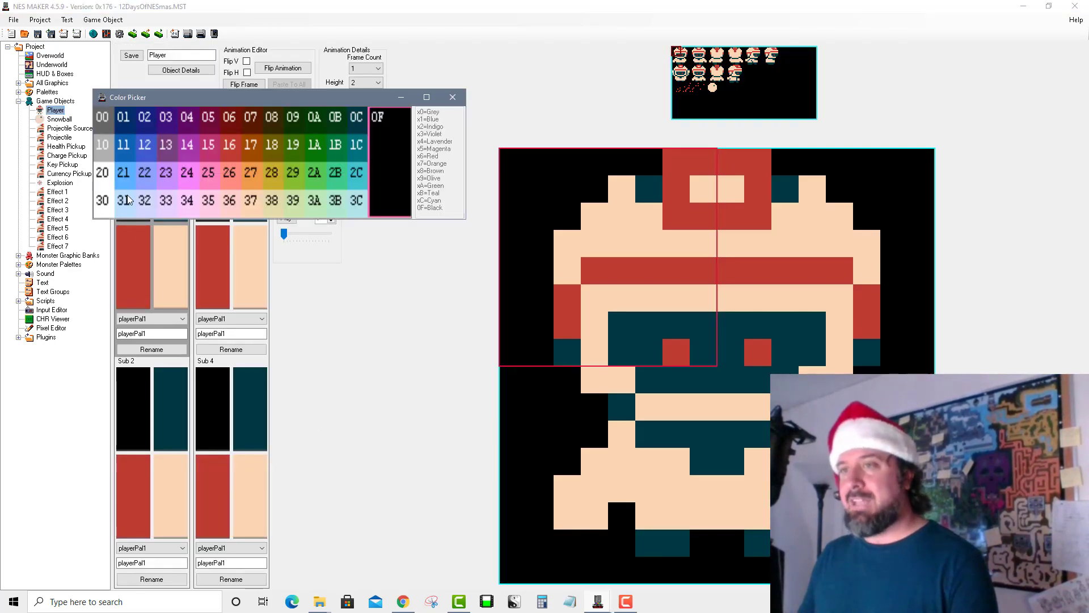
{"action": "left_click", "coordinate": [103, 204]}
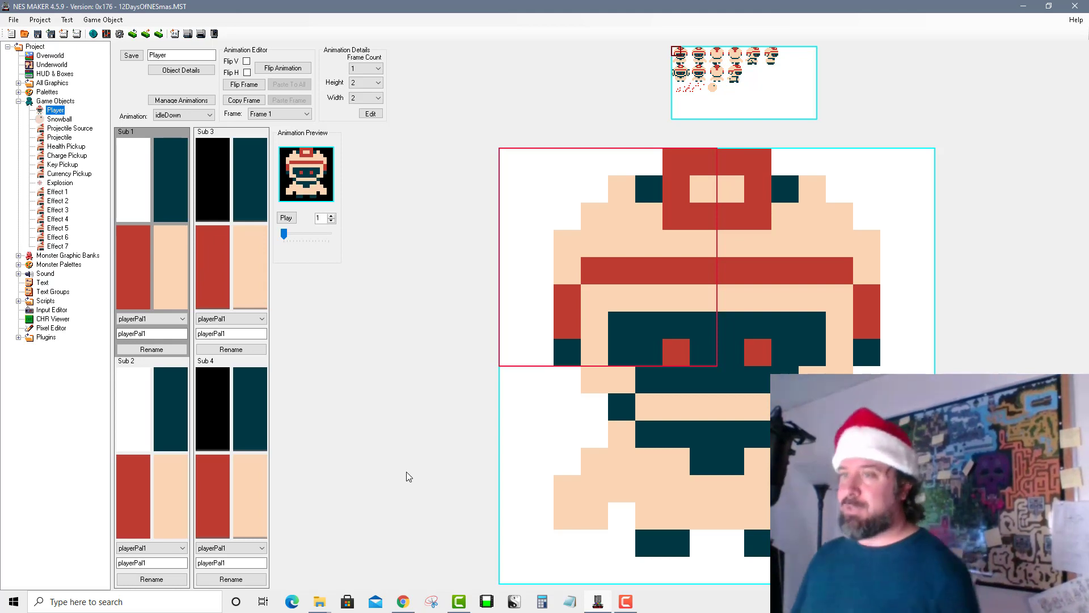
{"action": "left_click", "coordinate": [216, 195]}
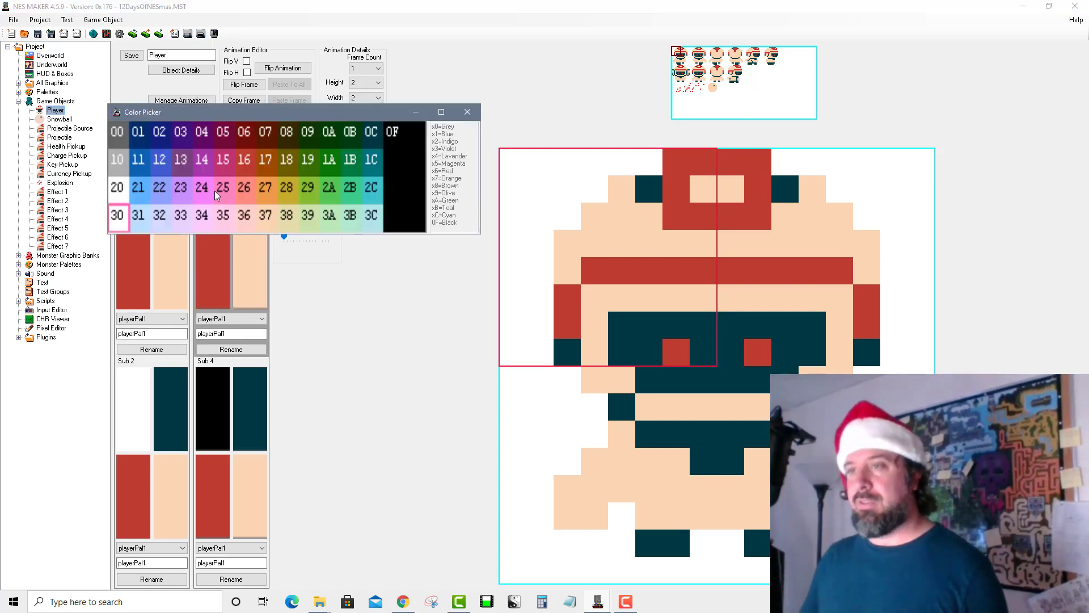
{"action": "left_click", "coordinate": [113, 226]}
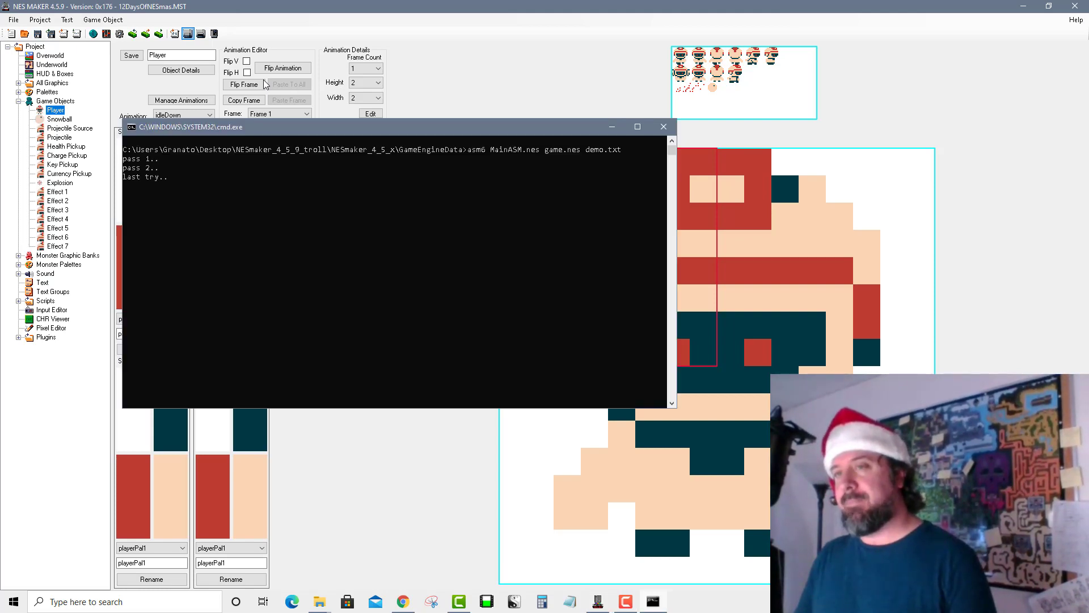
Test the game in Mesen with the changed Player palettes and close the emulator.
{"action": "key", "text": "Return"}
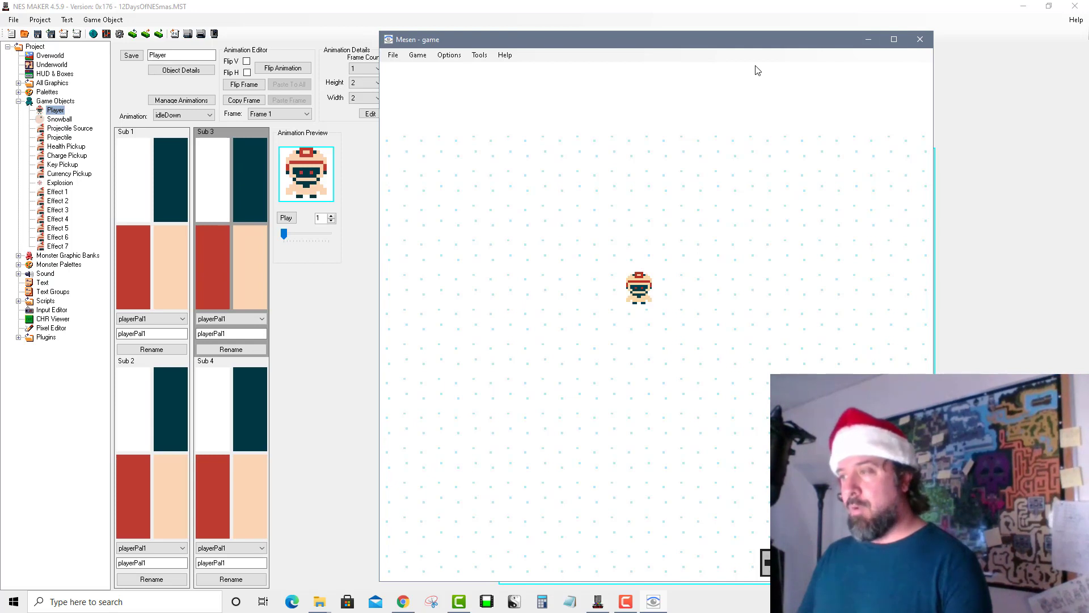
{"action": "left_click", "coordinate": [920, 39]}
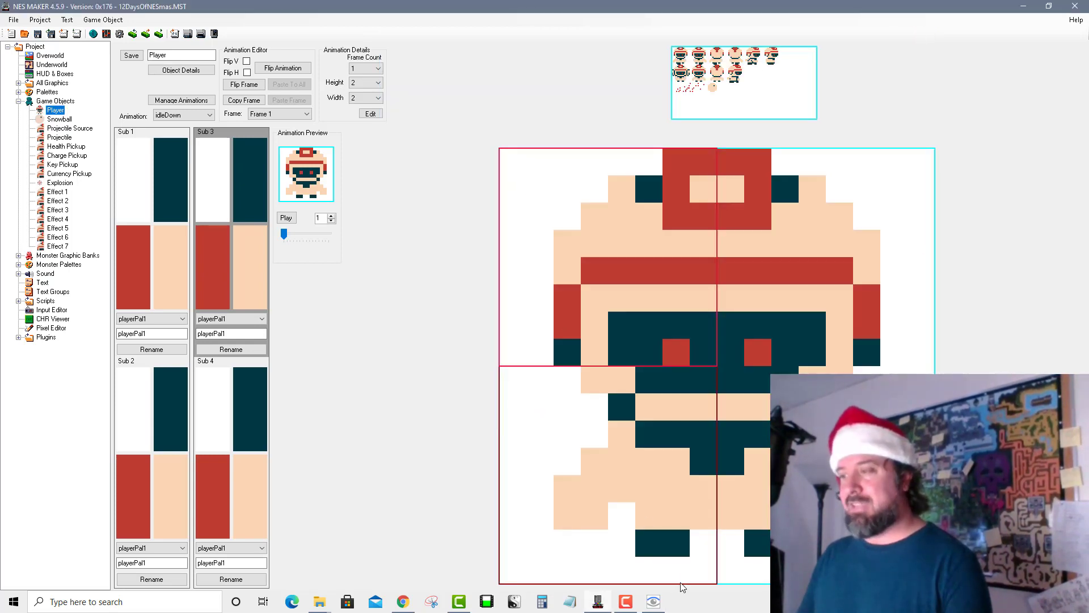
{"action": "left_click", "coordinate": [652, 605]}
{"action": "left_click", "coordinate": [922, 41]}
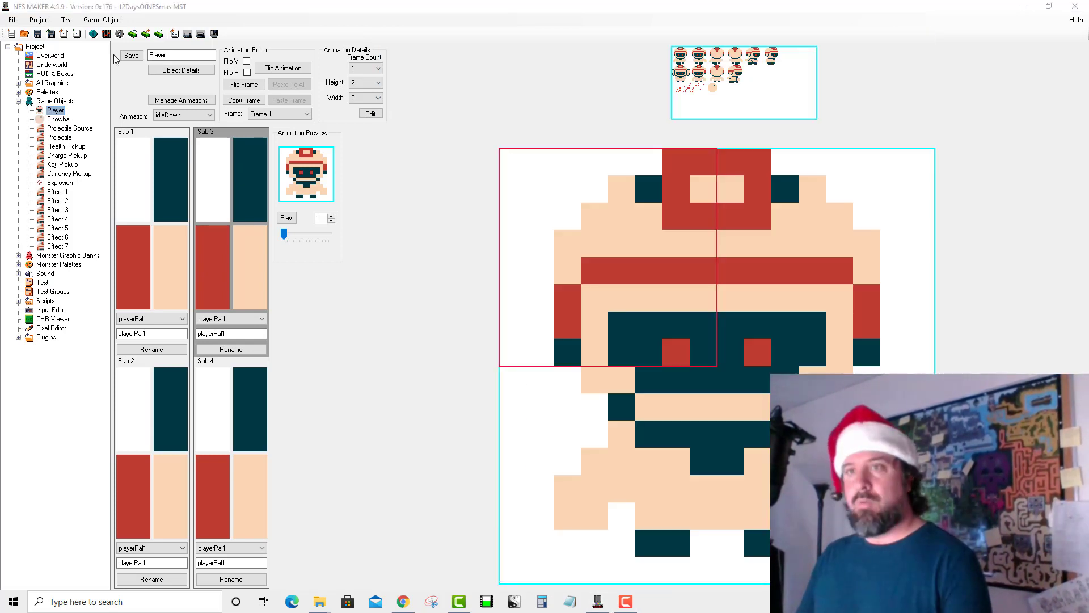
Change the screen type of the overworld screen containing the player to Main Game.
{"action": "left_click", "coordinate": [50, 55]}
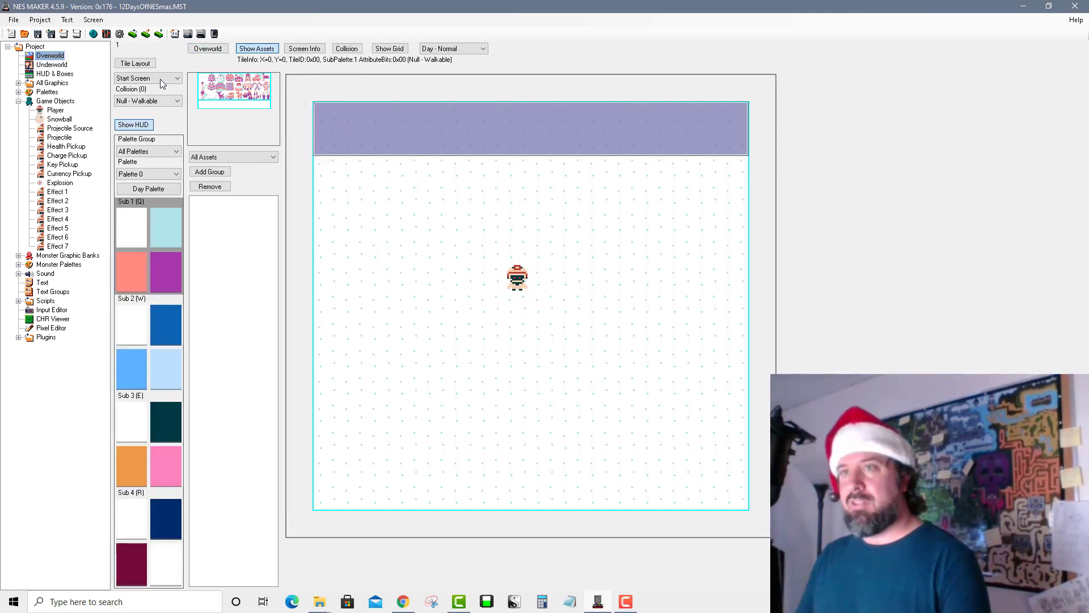
{"action": "left_click", "coordinate": [145, 78]}
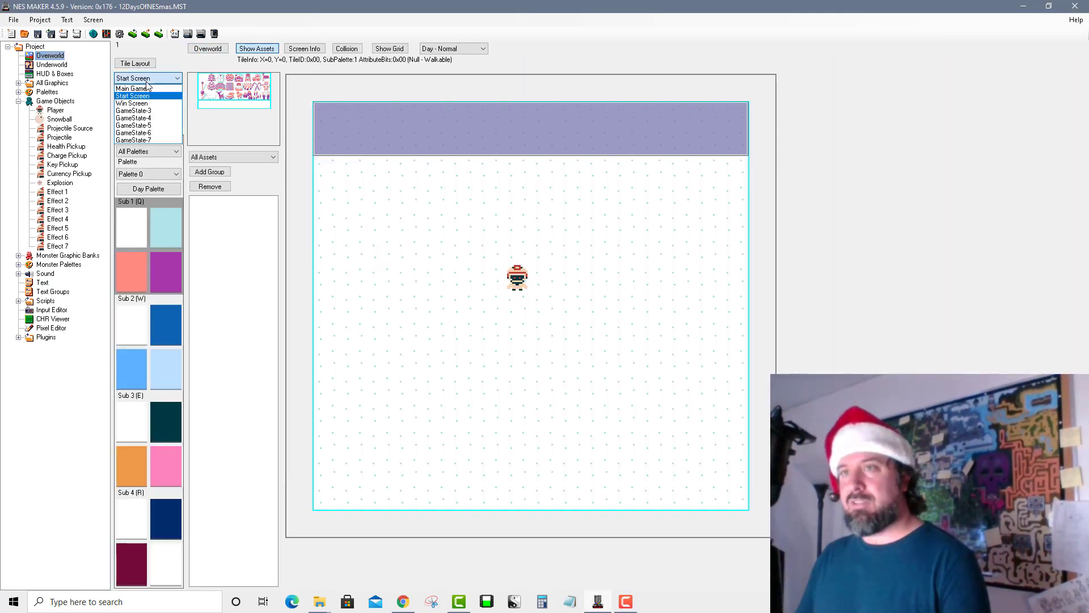
{"action": "left_click", "coordinate": [144, 77]}
{"action": "left_click", "coordinate": [144, 79]}
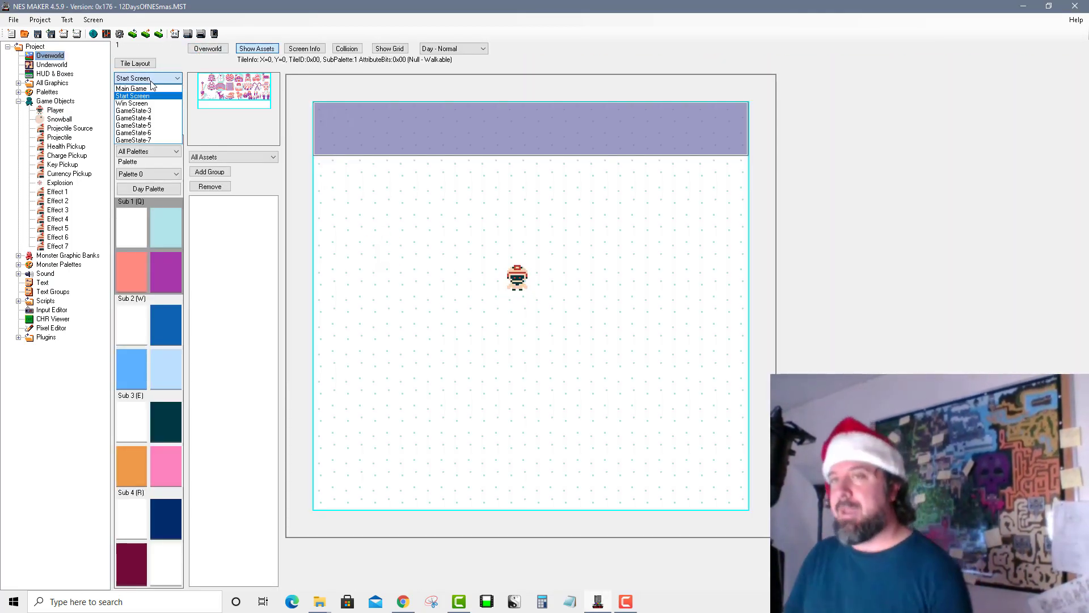
{"action": "left_click", "coordinate": [152, 89]}
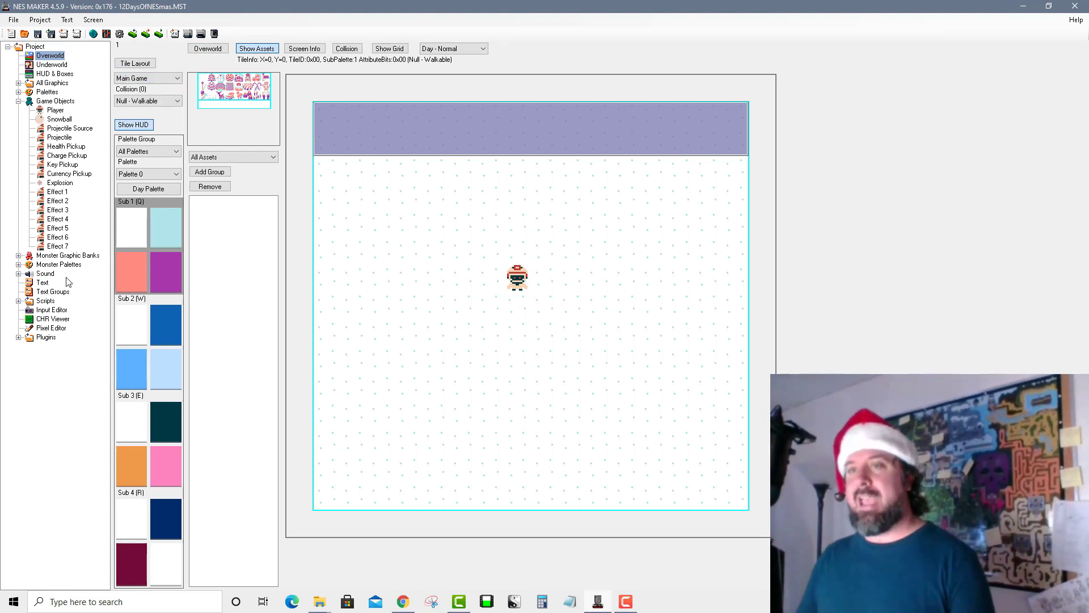
Remove the Start Screen simpleReset entry and the Player's B-button shootProjectile entry from the project's input assignments.
{"action": "left_click", "coordinate": [51, 309]}
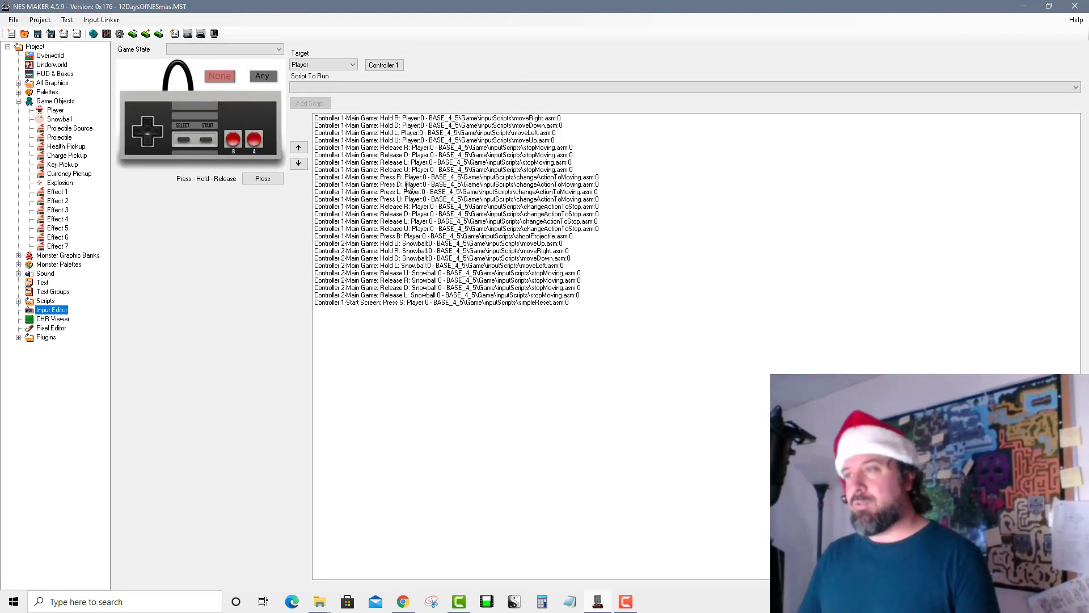
{"action": "left_click", "coordinate": [550, 303]}
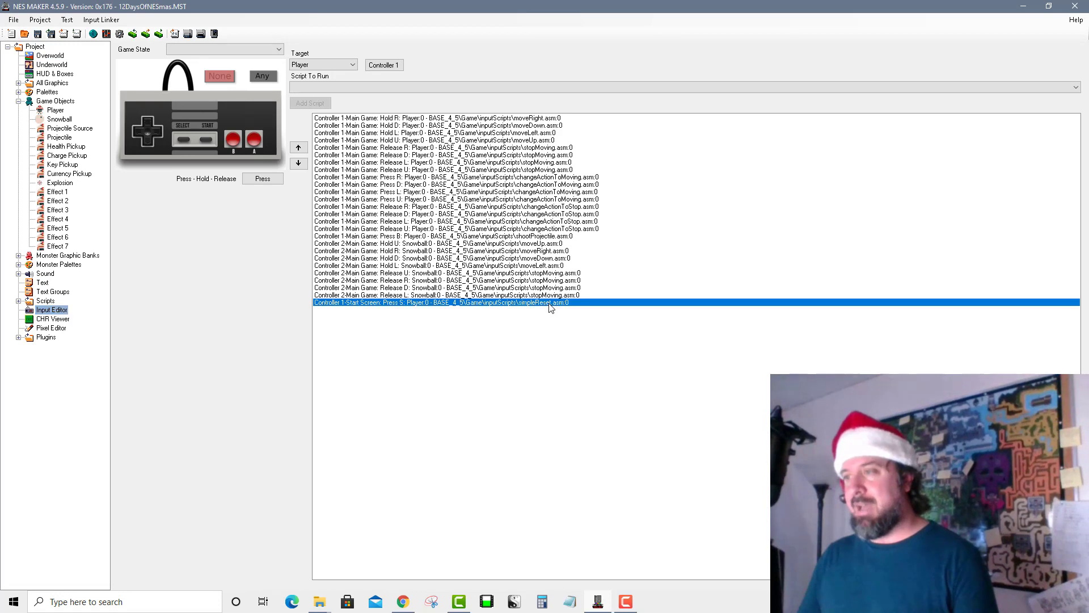
{"action": "right_click", "coordinate": [550, 303]}
{"action": "left_click", "coordinate": [561, 310]}
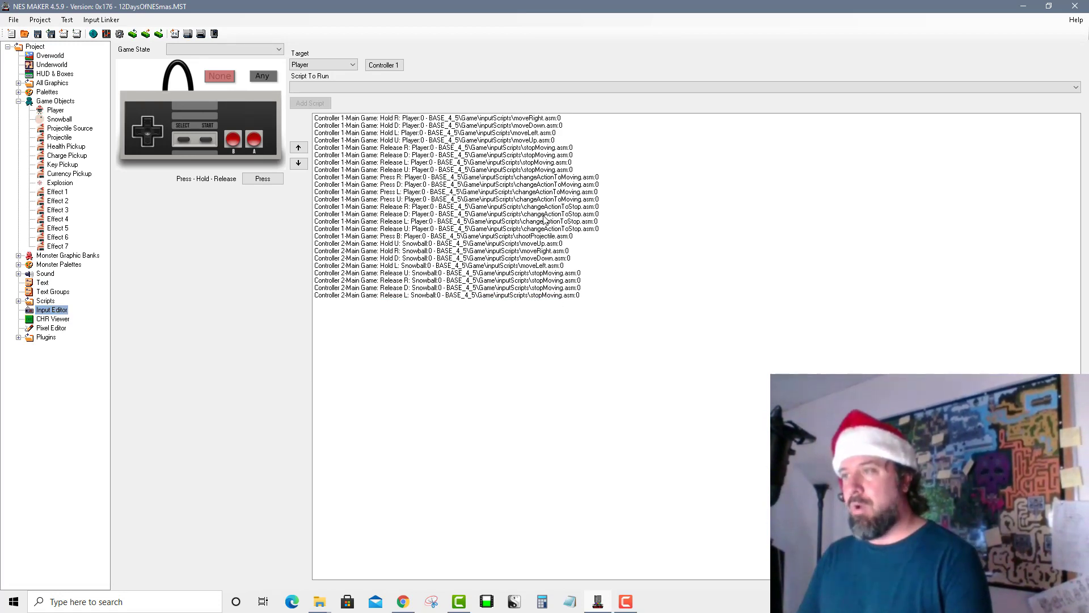
{"action": "left_click", "coordinate": [516, 237]}
{"action": "right_click", "coordinate": [516, 237]}
{"action": "left_click", "coordinate": [528, 245]}
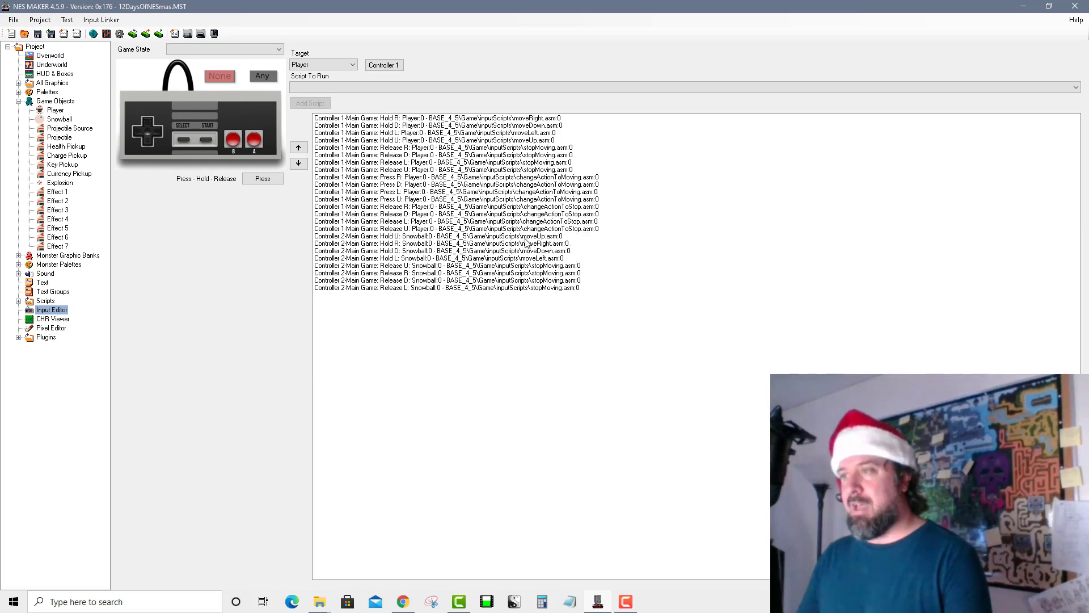
Remove the Controller 2 Snowball assignments for holding Up, Right, Down and Left.
{"action": "left_click", "coordinate": [524, 237]}
{"action": "right_click", "coordinate": [525, 237]}
{"action": "left_click", "coordinate": [530, 242]}
{"action": "right_click", "coordinate": [533, 237]}
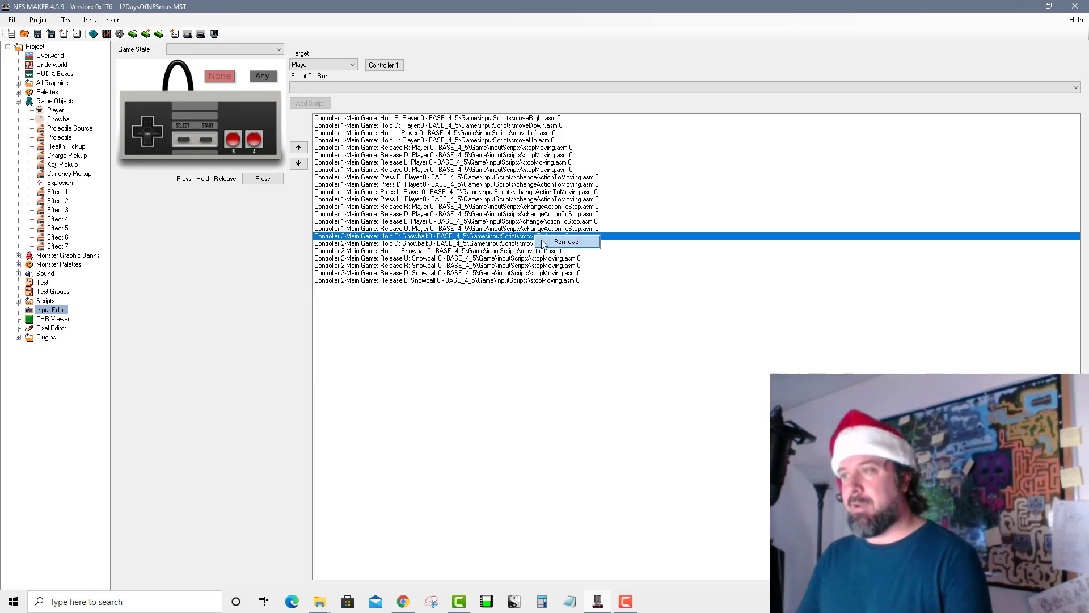
{"action": "left_click", "coordinate": [537, 241]}
{"action": "right_click", "coordinate": [538, 238]}
{"action": "left_click", "coordinate": [546, 242]}
{"action": "right_click", "coordinate": [542, 237]}
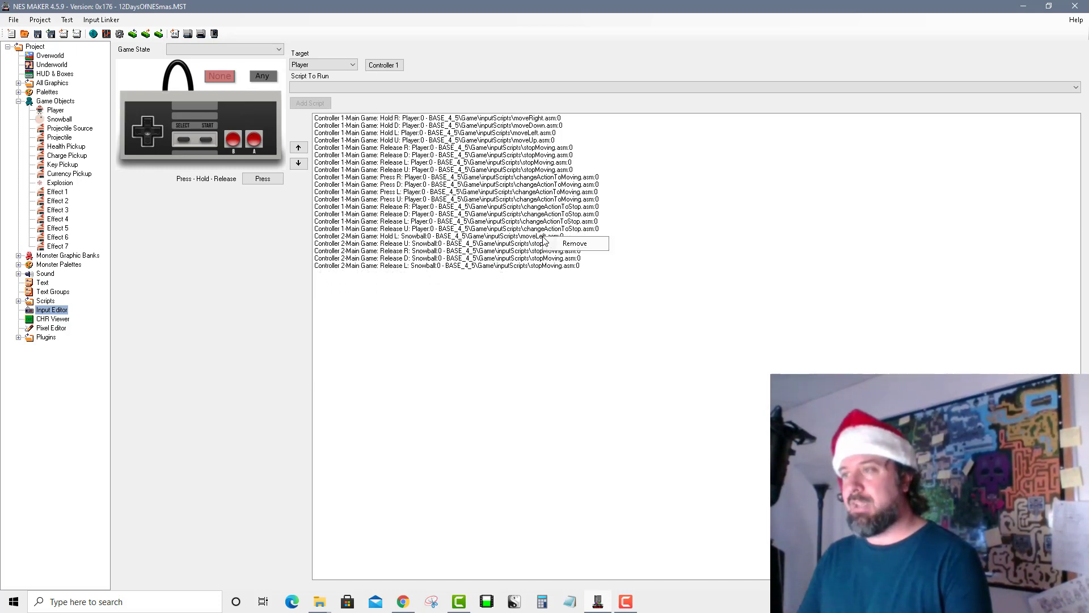
{"action": "left_click", "coordinate": [533, 238]}
{"action": "right_click", "coordinate": [532, 237]}
{"action": "left_click", "coordinate": [539, 243]}
Remove the Controller 2 Snowball stopMoving assignments for releasing Up, Right, Down and Left.
{"action": "right_click", "coordinate": [533, 237]}
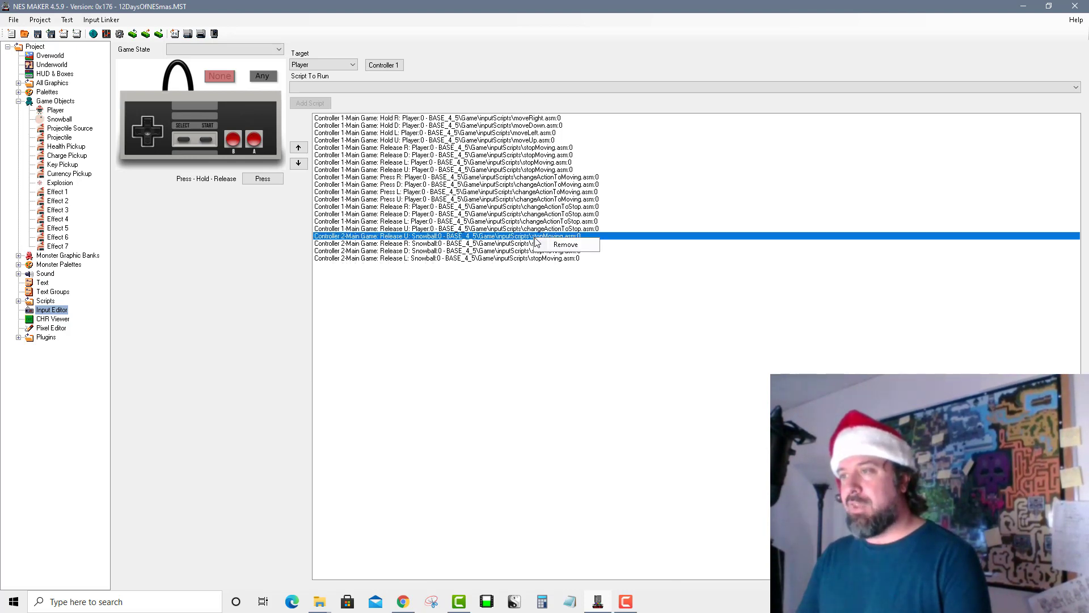
{"action": "left_click", "coordinate": [543, 243]}
{"action": "right_click", "coordinate": [536, 237]}
{"action": "left_click", "coordinate": [544, 244]}
{"action": "right_click", "coordinate": [542, 237]}
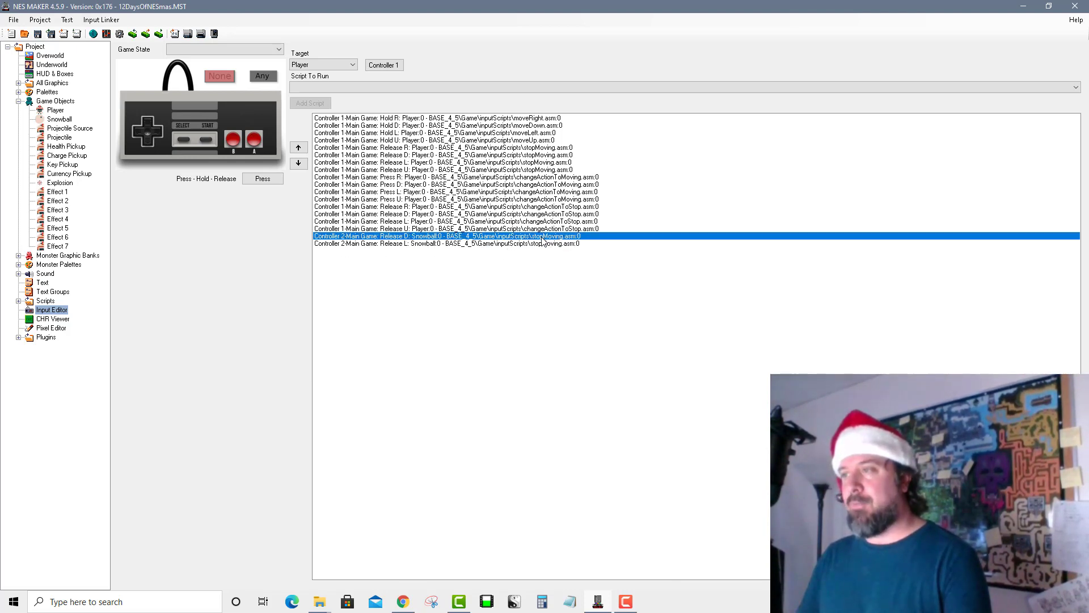
{"action": "left_click", "coordinate": [548, 244]}
{"action": "right_click", "coordinate": [546, 241]}
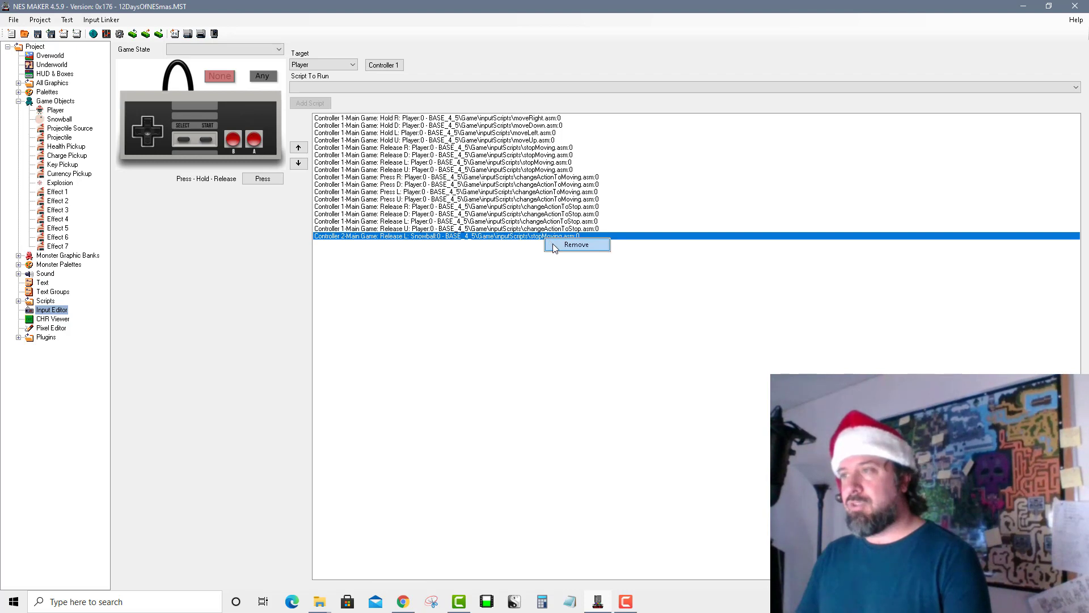
{"action": "left_click", "coordinate": [562, 244]}
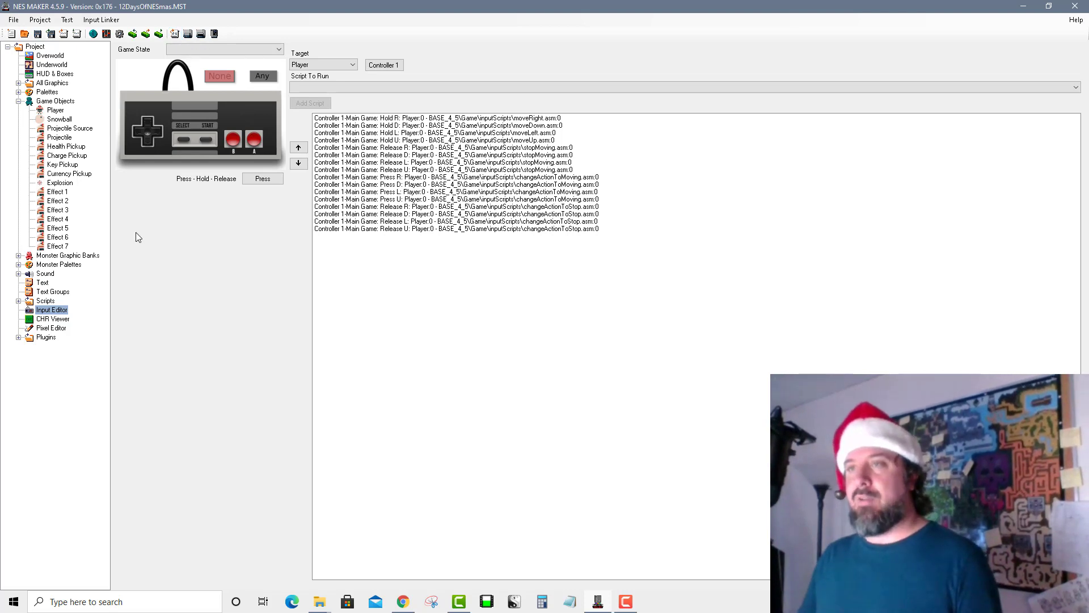
Reopen the player's overworld screen and check that its screen type is Main Game.
{"action": "left_click", "coordinate": [49, 55]}
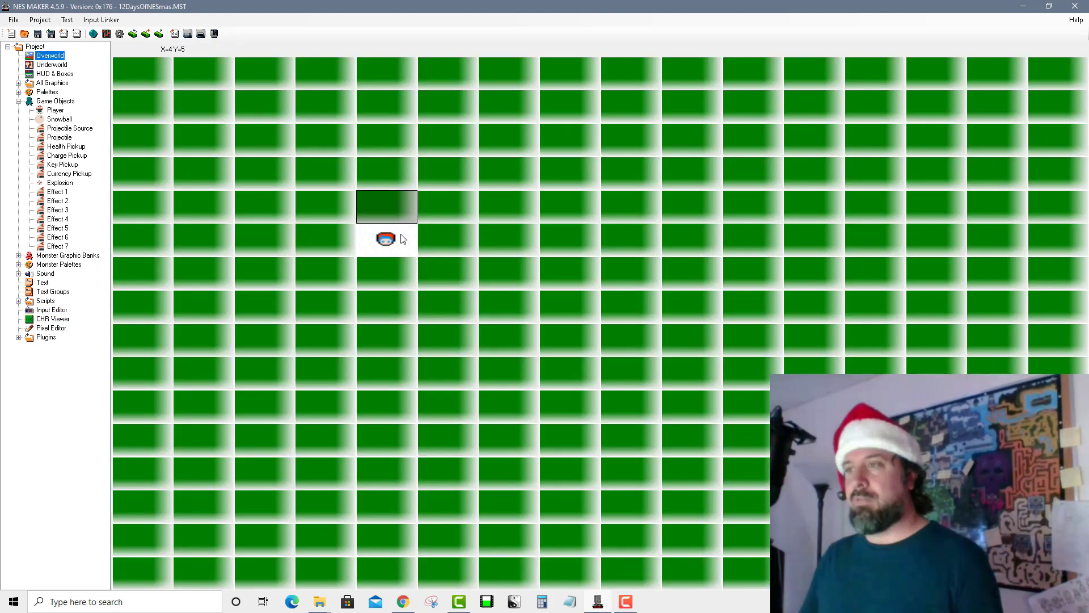
{"action": "double_click", "coordinate": [403, 237]}
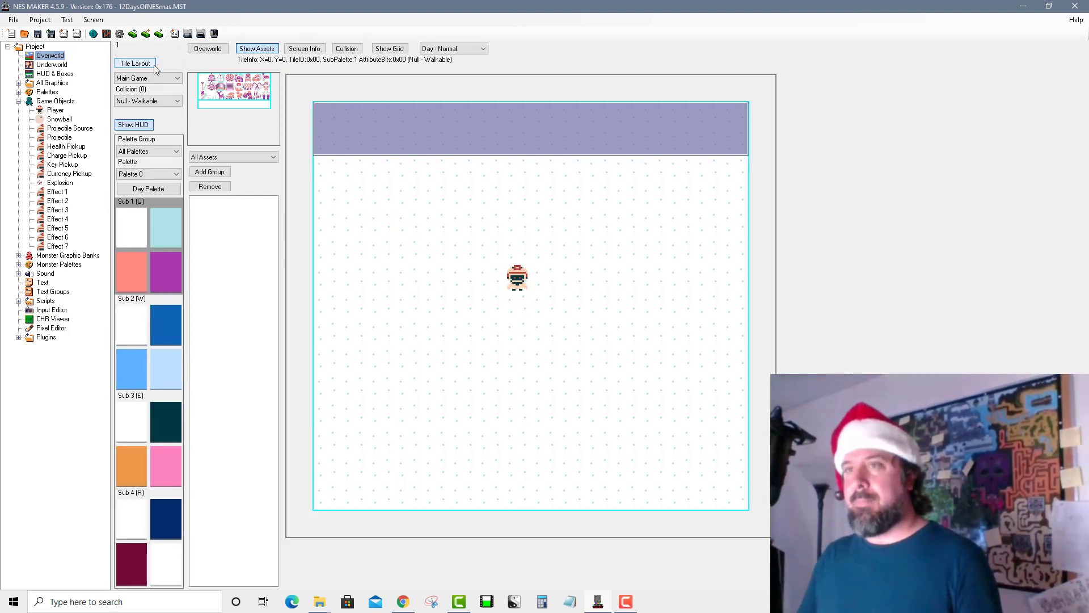
{"action": "left_click", "coordinate": [148, 78]}
{"action": "left_click", "coordinate": [135, 91]}
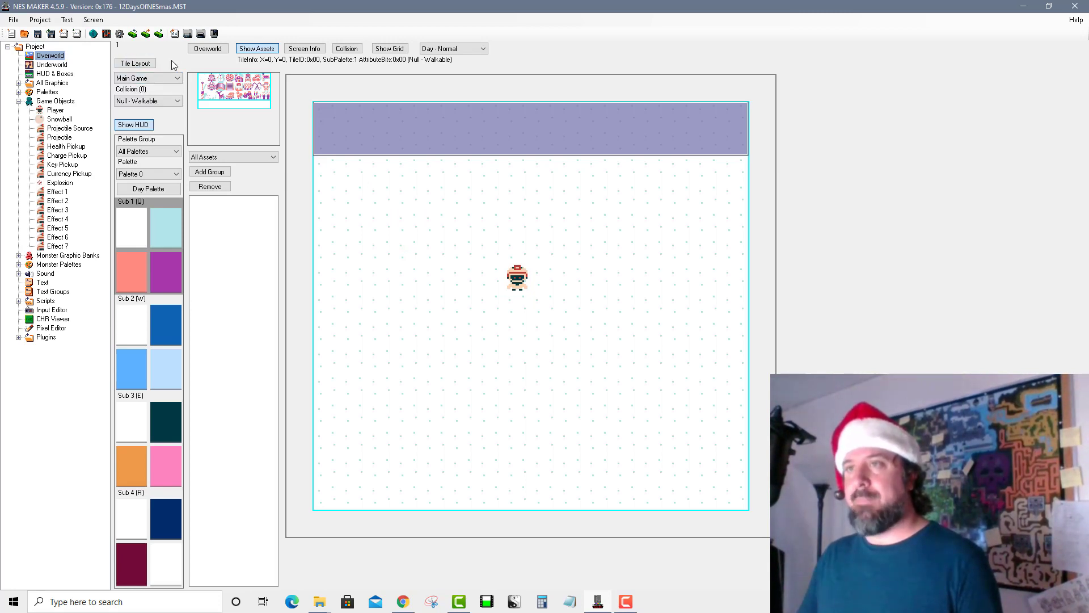
Test the game in Mesen, walk the player right, down, left and up, and close the emulator.
{"action": "left_click", "coordinate": [187, 34]}
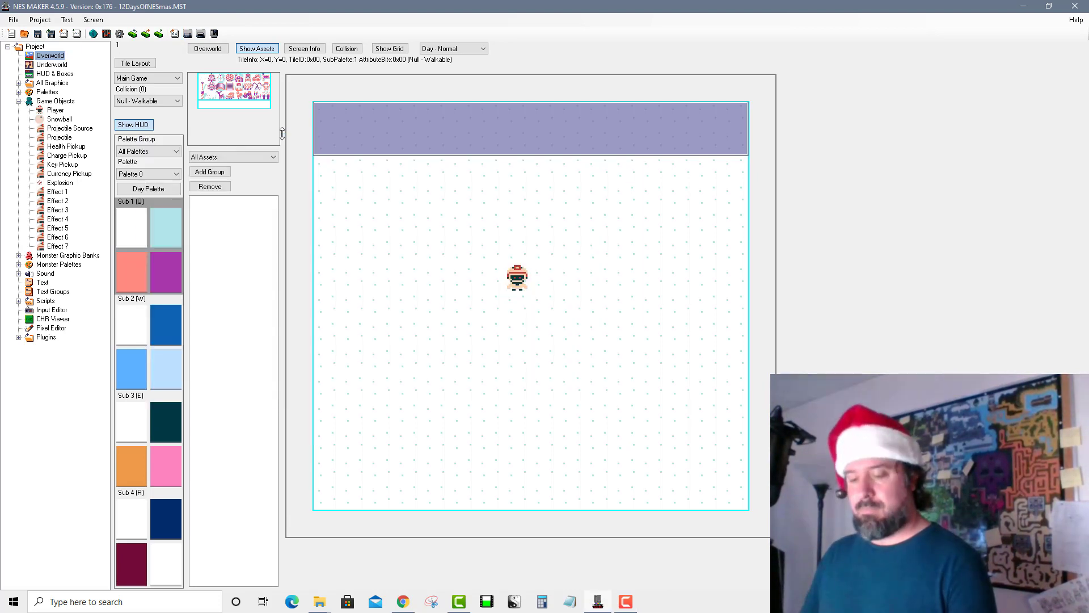
{"action": "key", "text": "Right"}
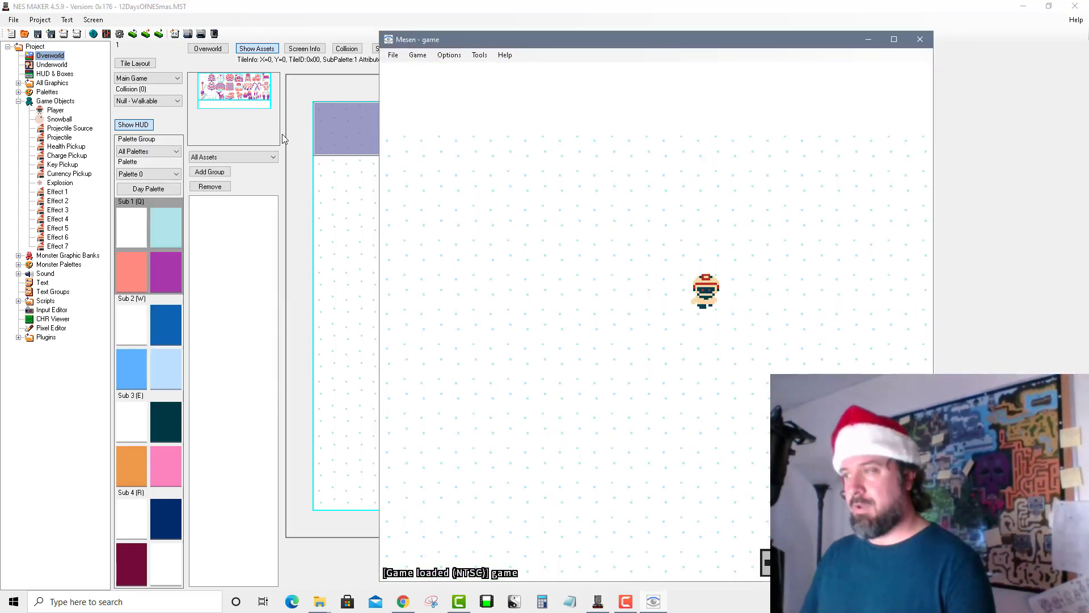
{"action": "key", "text": "Down"}
{"action": "key", "text": "Left"}
{"action": "key", "text": "Up"}
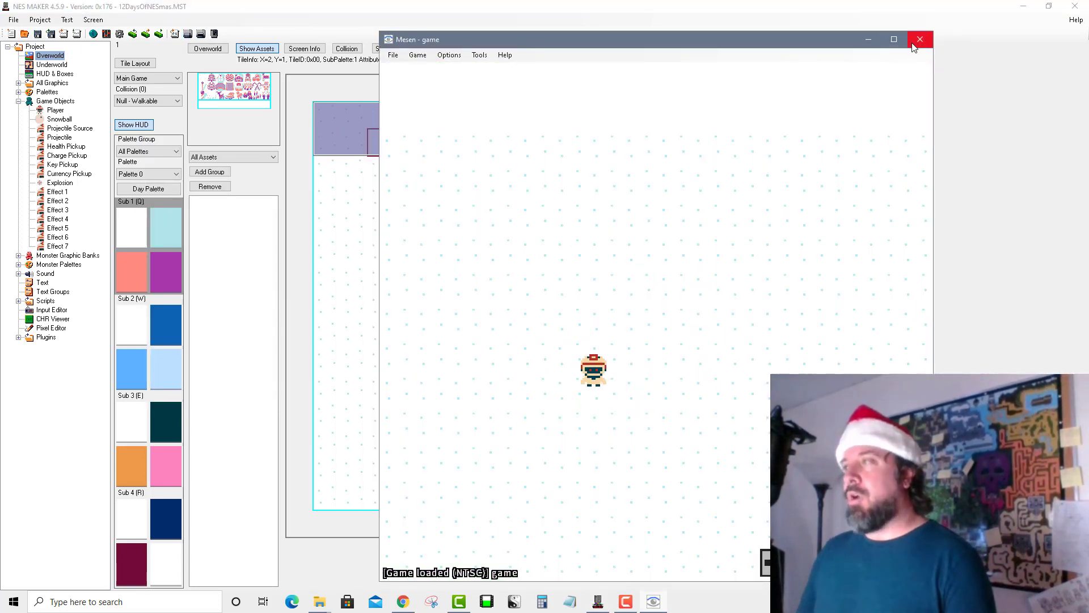
{"action": "left_click", "coordinate": [920, 40]}
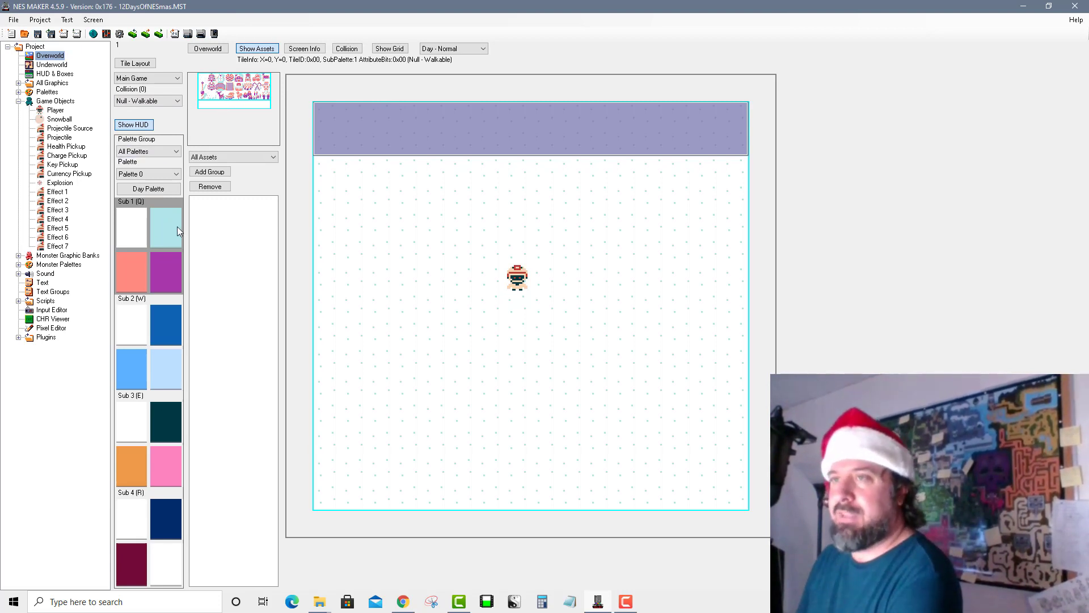
Set the second, third and fourth colours of Palette 0's Sub 2 to 16, 1B and 1A.
{"action": "left_click", "coordinate": [143, 330]}
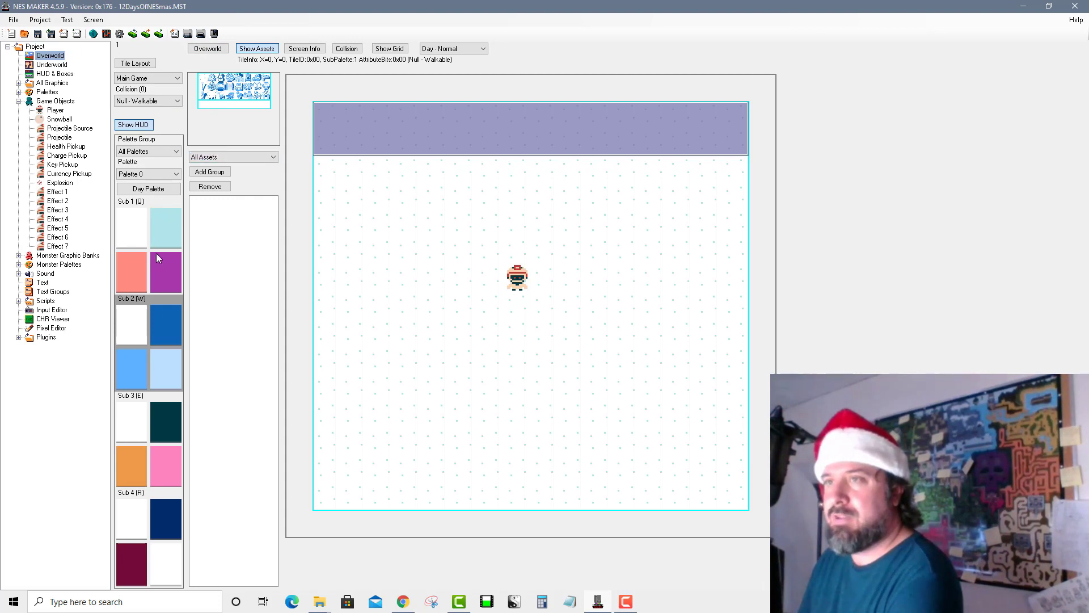
{"action": "left_click", "coordinate": [144, 370]}
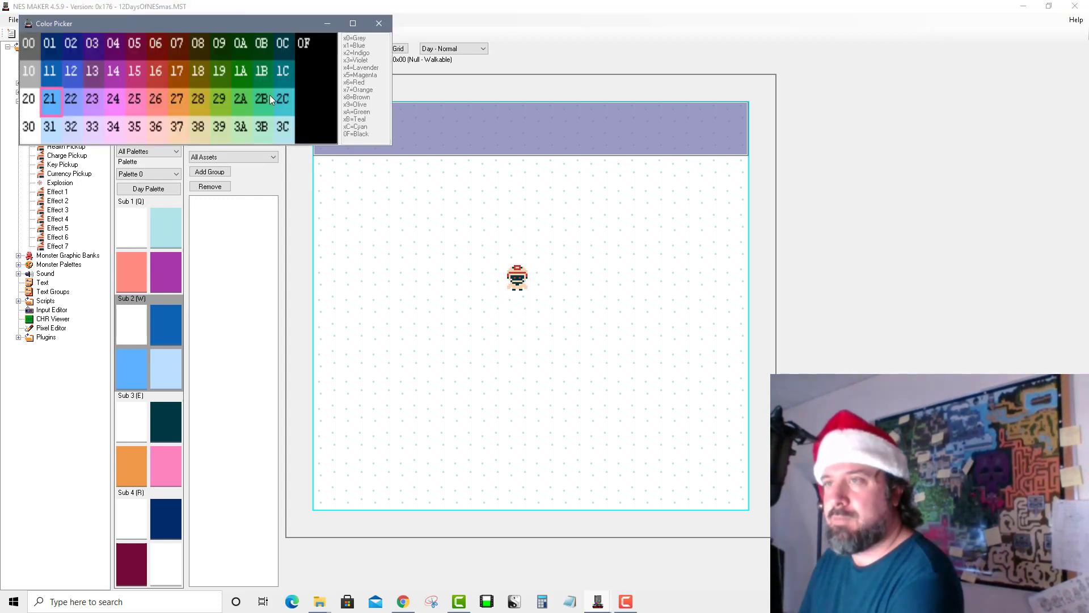
{"action": "left_click", "coordinate": [264, 76]}
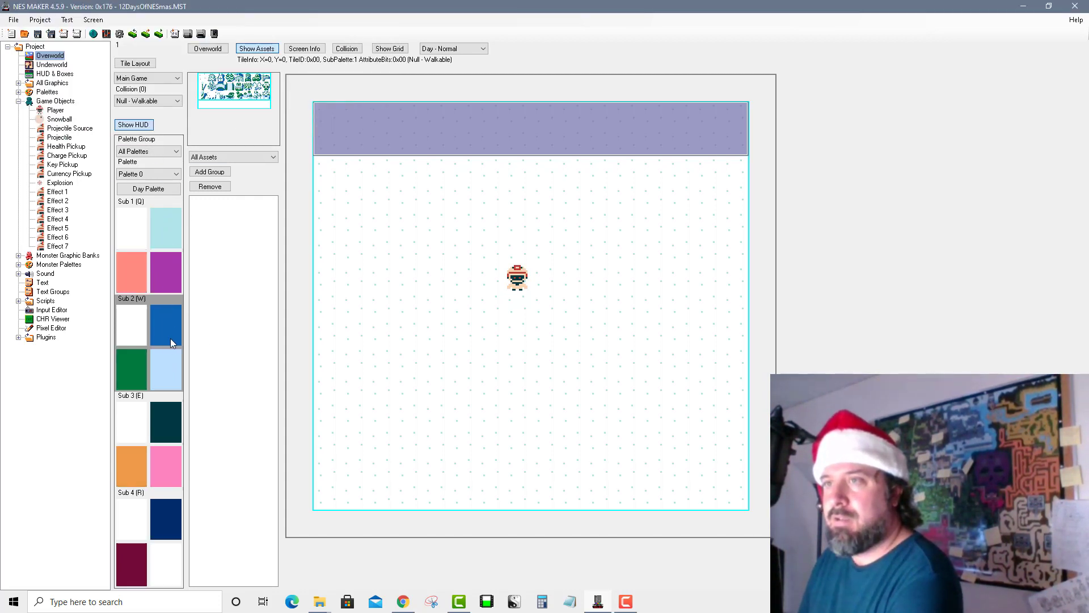
{"action": "left_click", "coordinate": [170, 338]}
{"action": "left_click", "coordinate": [258, 76]}
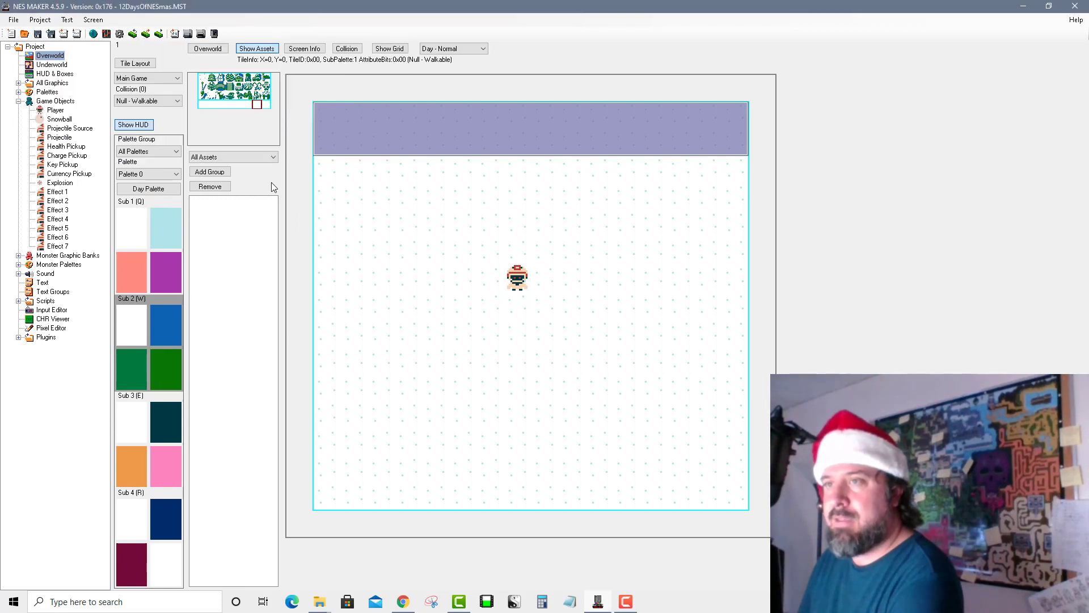
{"action": "left_click", "coordinate": [167, 318]}
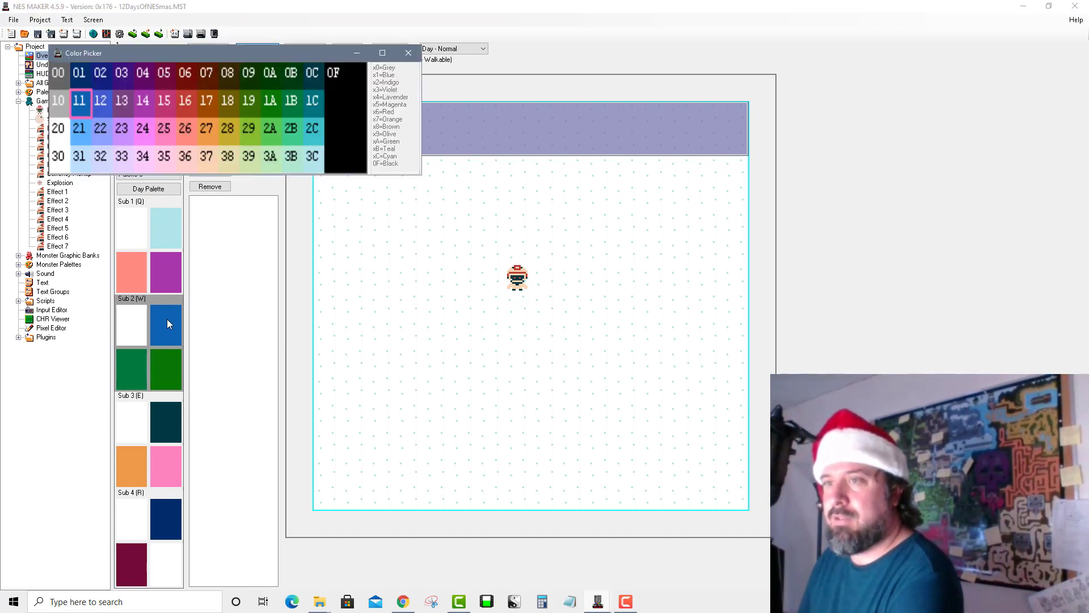
{"action": "left_click", "coordinate": [192, 104]}
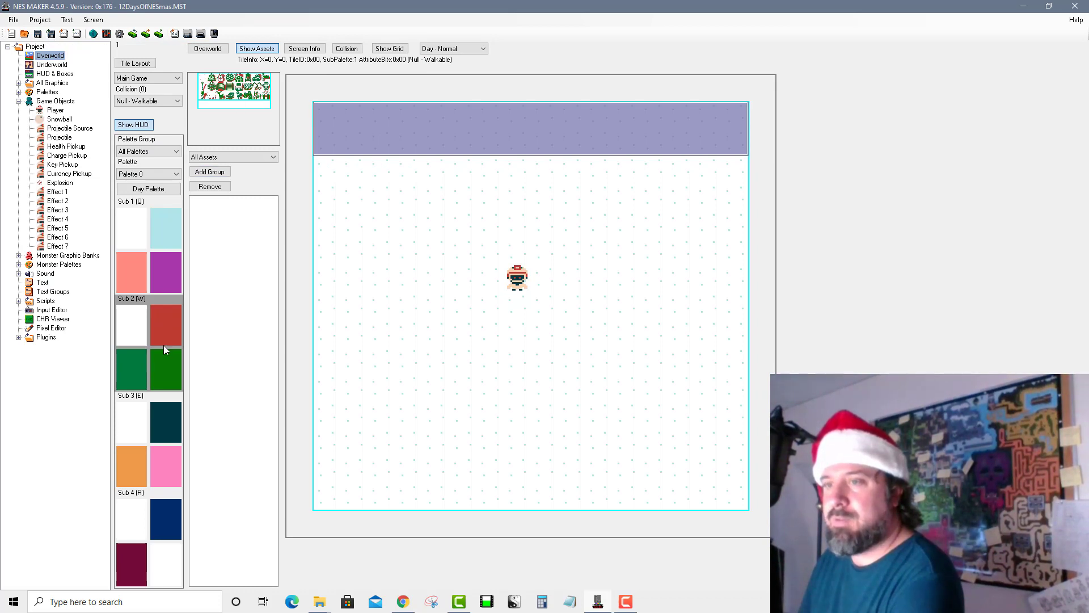
Try 09 as the fourth colour of Sub 2, and set that colour to 29.
{"action": "left_click", "coordinate": [164, 363]}
{"action": "left_click", "coordinate": [271, 97]}
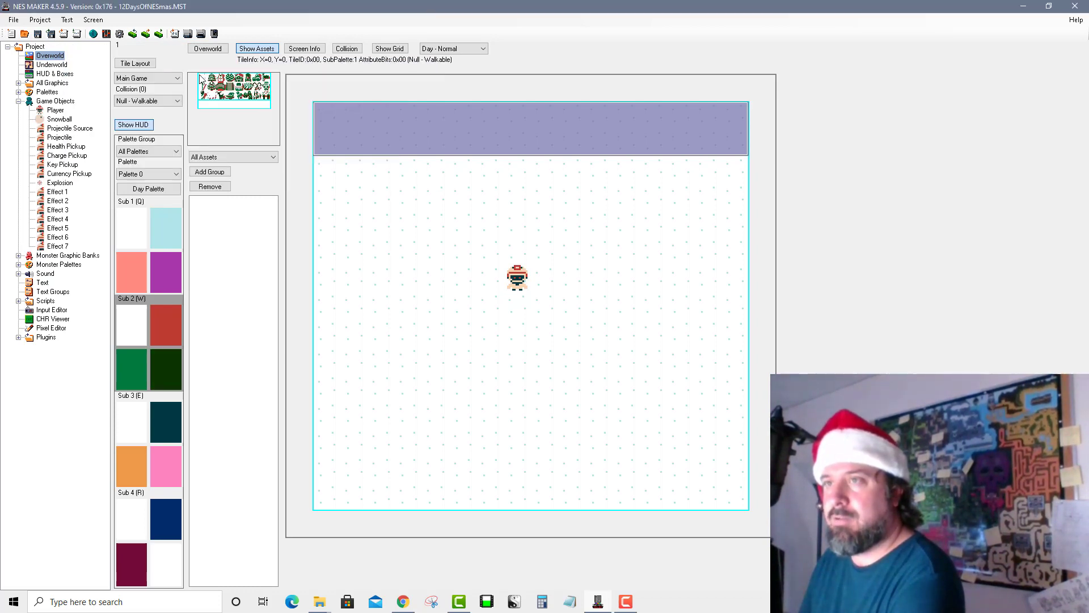
{"action": "left_click", "coordinate": [158, 378]}
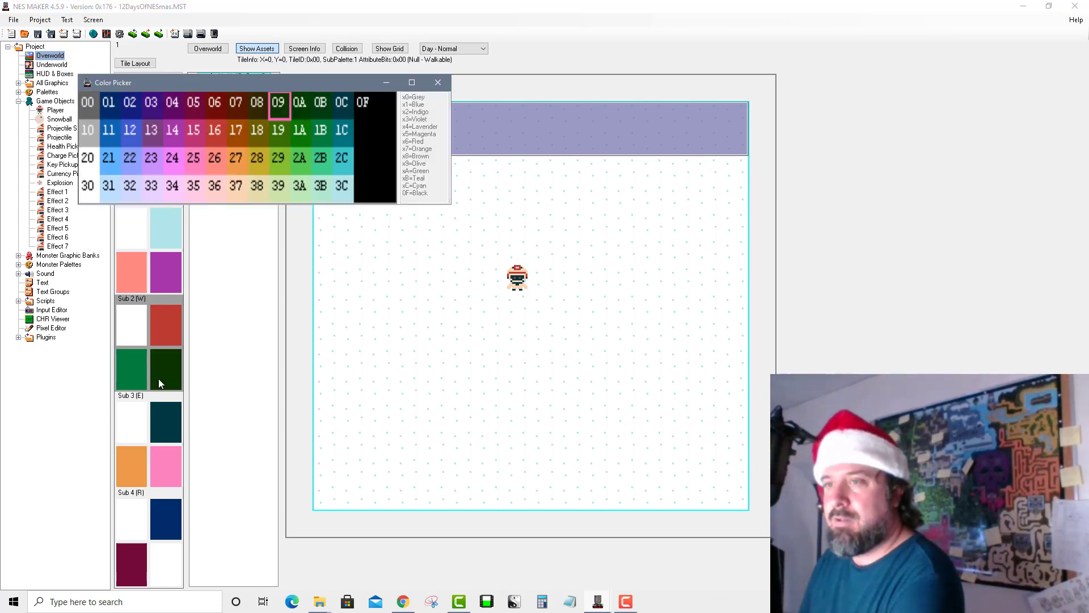
{"action": "left_click", "coordinate": [278, 158]}
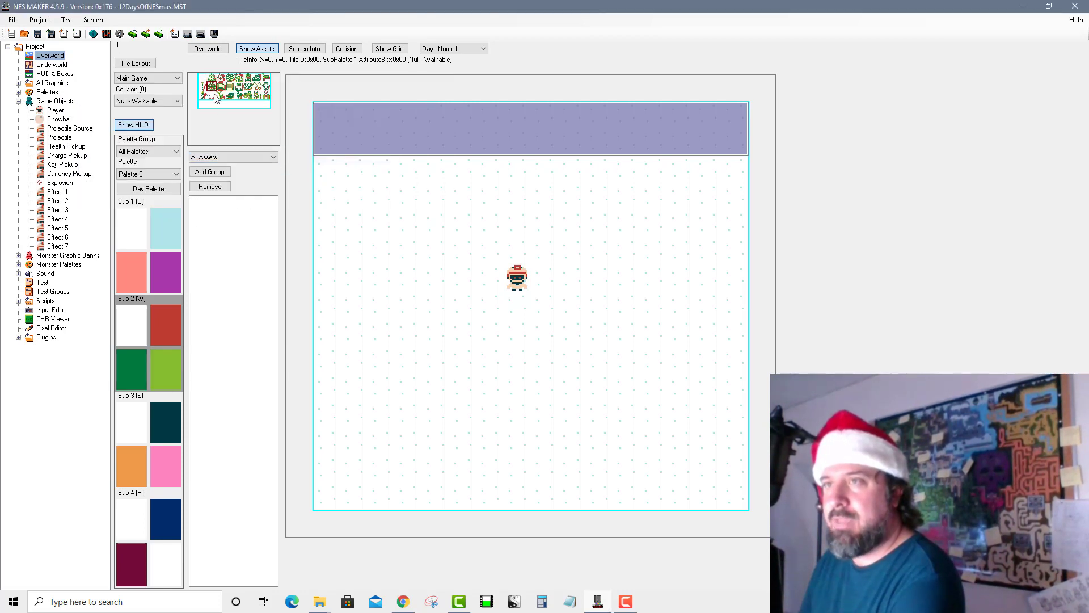
Set the second colour of Sub 2 to 0C and, after trying 07, the third colour to 16.
{"action": "left_click", "coordinate": [170, 335]}
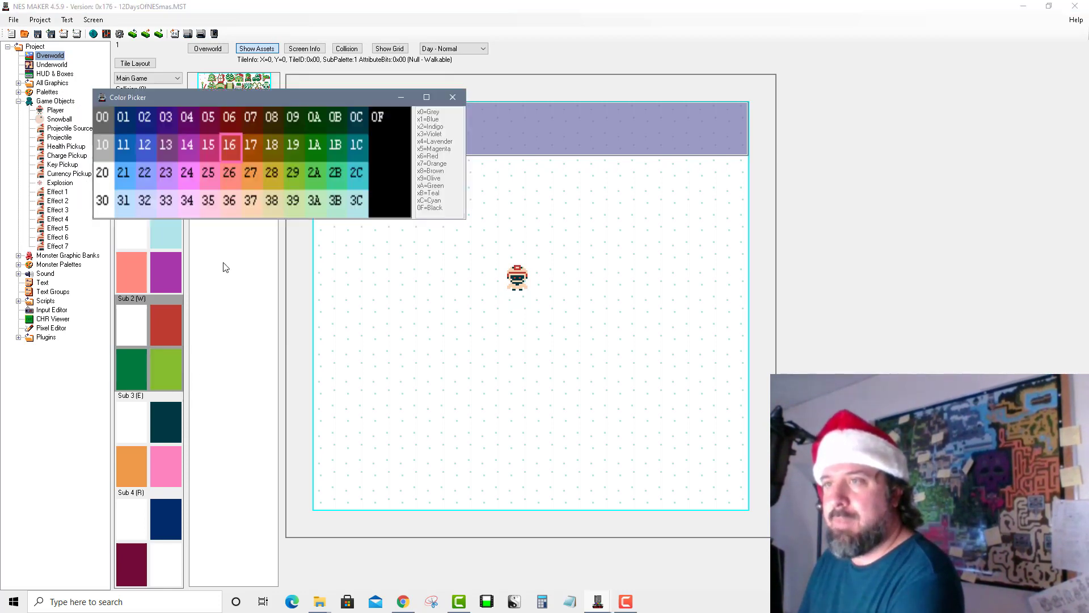
{"action": "left_click", "coordinate": [357, 123]}
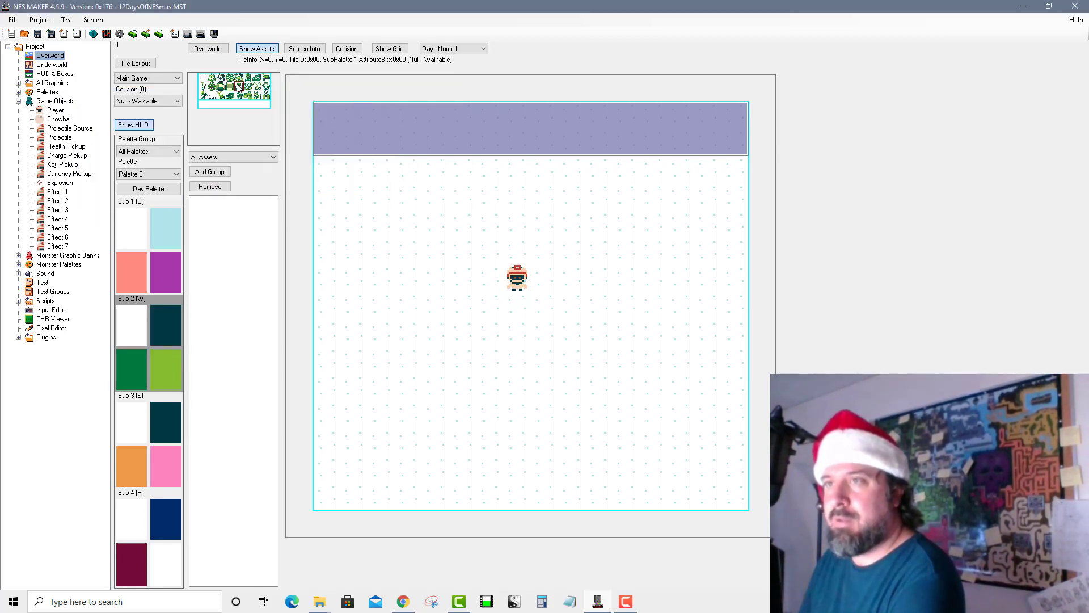
{"action": "left_click", "coordinate": [138, 360]}
{"action": "left_click", "coordinate": [260, 138]}
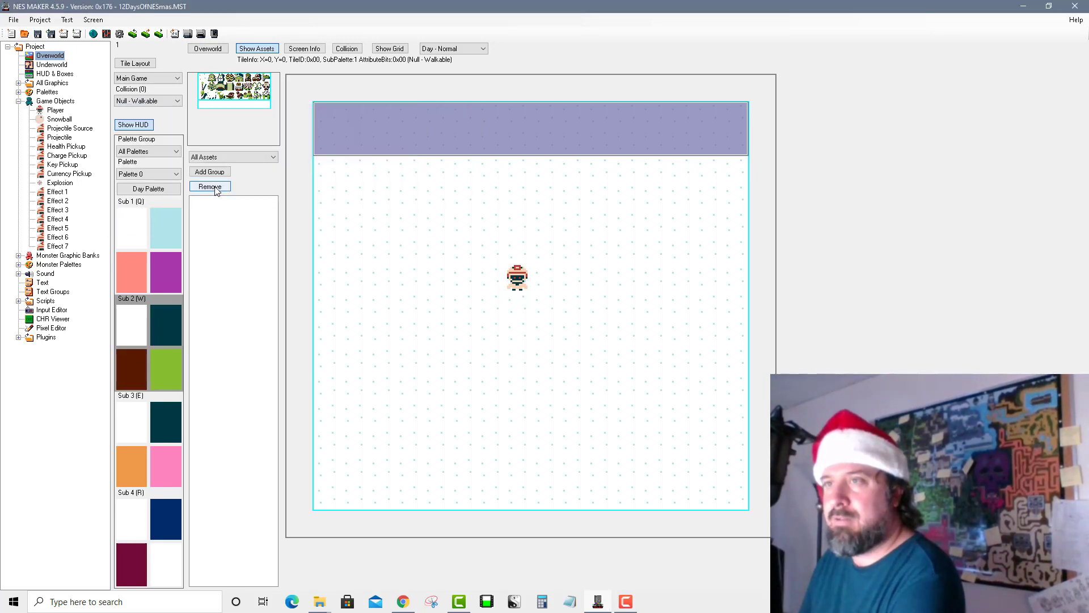
{"action": "left_click", "coordinate": [137, 363]}
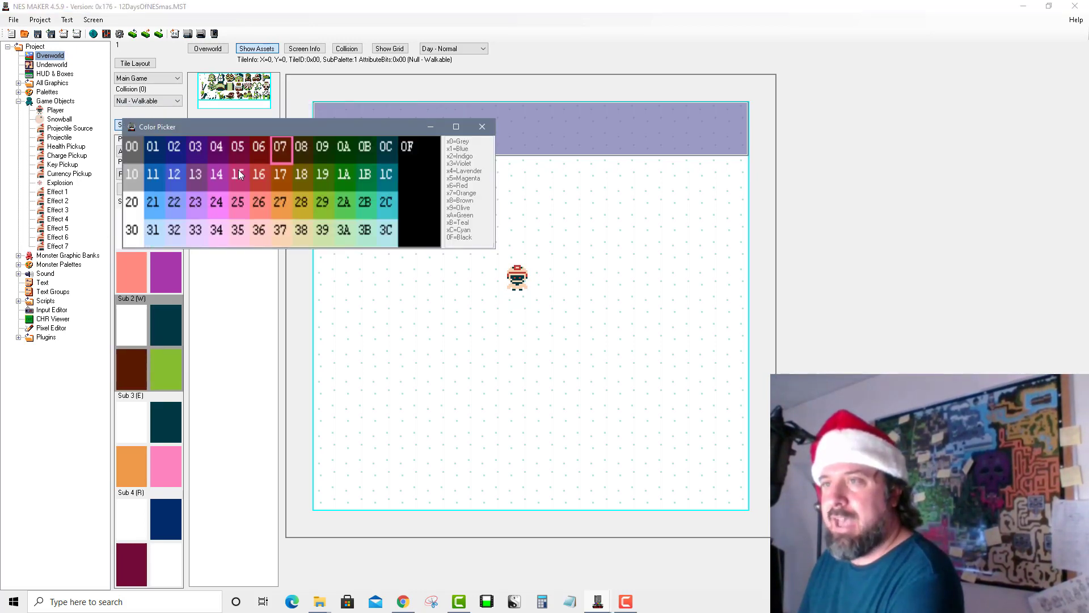
{"action": "left_click", "coordinate": [265, 171]}
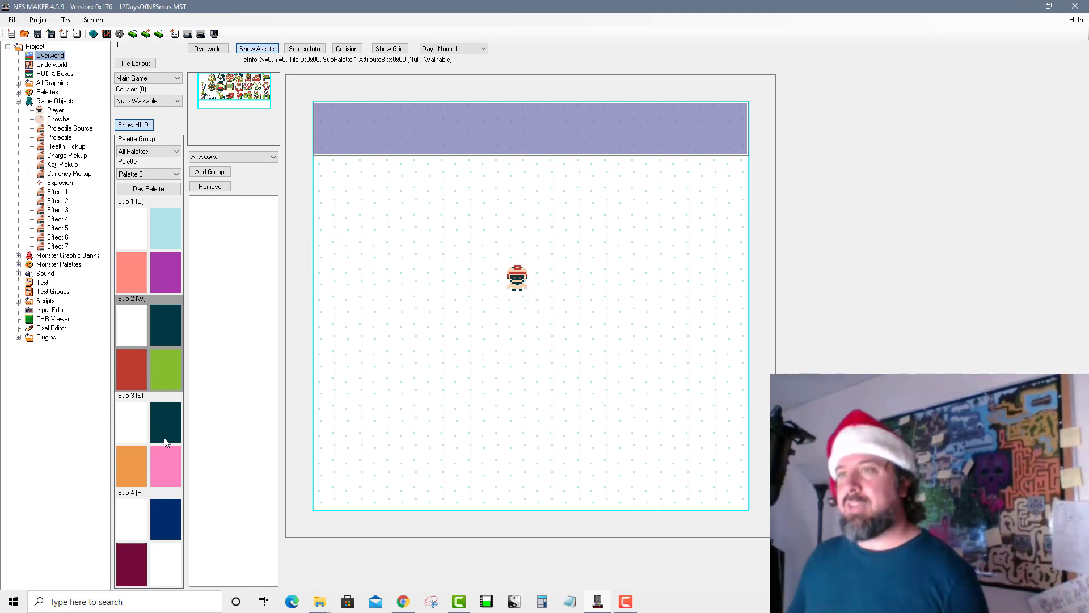
Place the house tile in Sub 1 colours on the upper-left part of the screen, at X=2, Y=4.
{"action": "left_click", "coordinate": [137, 272]}
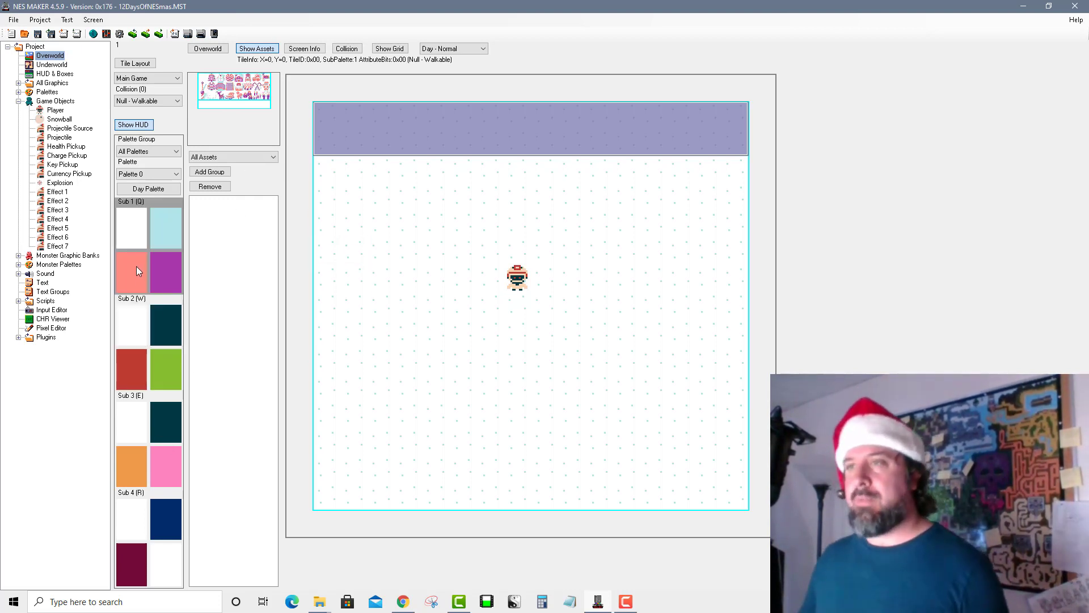
{"action": "left_click", "coordinate": [136, 309]}
{"action": "left_click", "coordinate": [151, 237]}
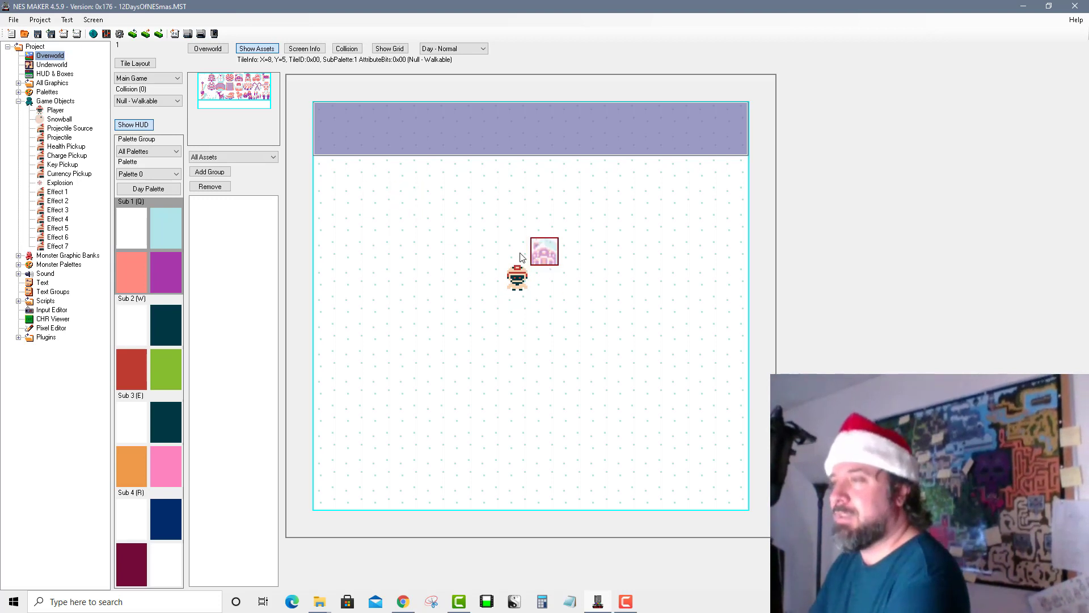
{"action": "left_click", "coordinate": [378, 227]}
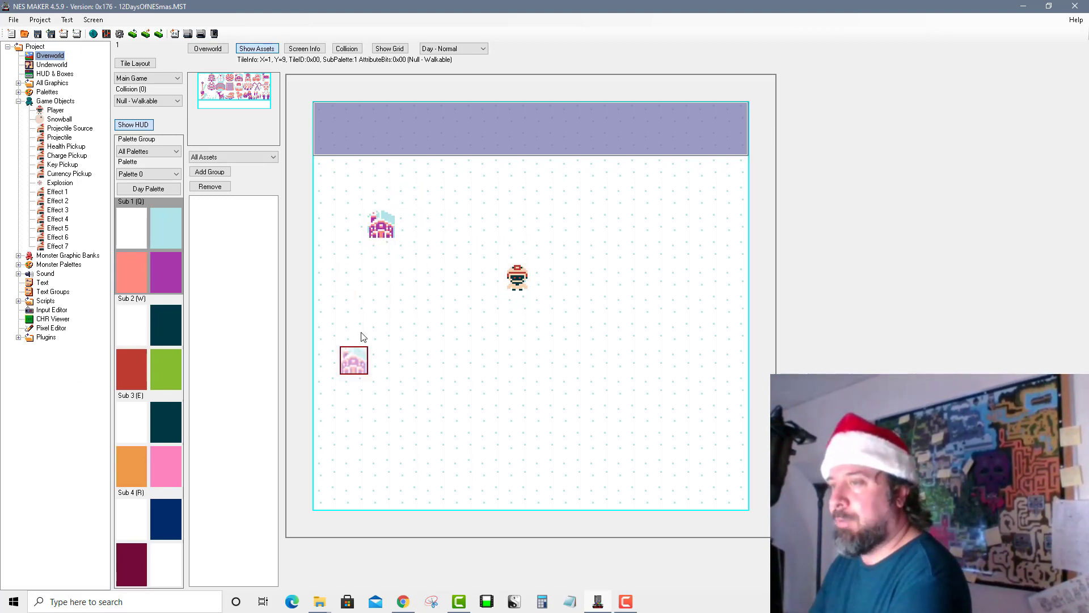
Surround the house with six tree tiles in Sub 2 colours: two on each side and one above each outer tree.
{"action": "left_click", "coordinate": [145, 352]}
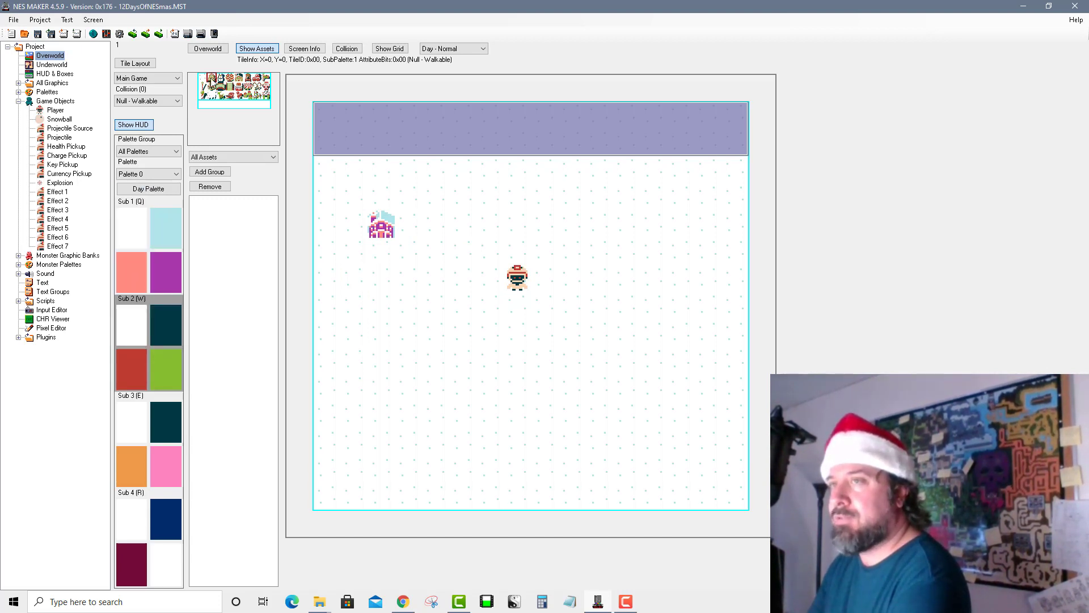
{"action": "left_click", "coordinate": [211, 85]}
{"action": "left_click", "coordinate": [353, 226]}
{"action": "left_click", "coordinate": [400, 237]}
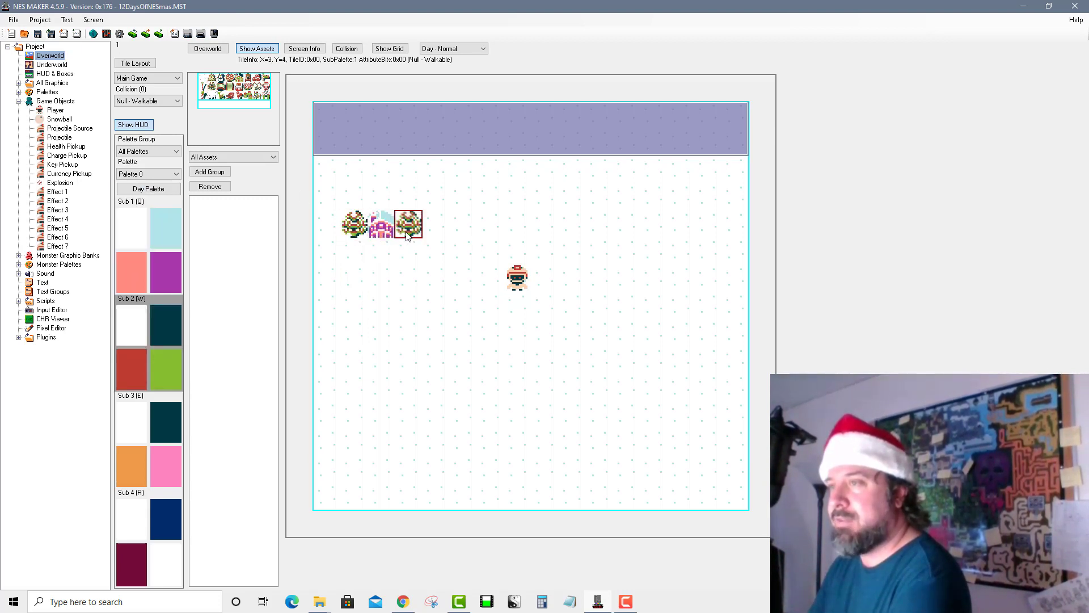
{"action": "left_click", "coordinate": [318, 235]}
{"action": "left_click", "coordinate": [318, 207]}
{"action": "left_click", "coordinate": [427, 234]}
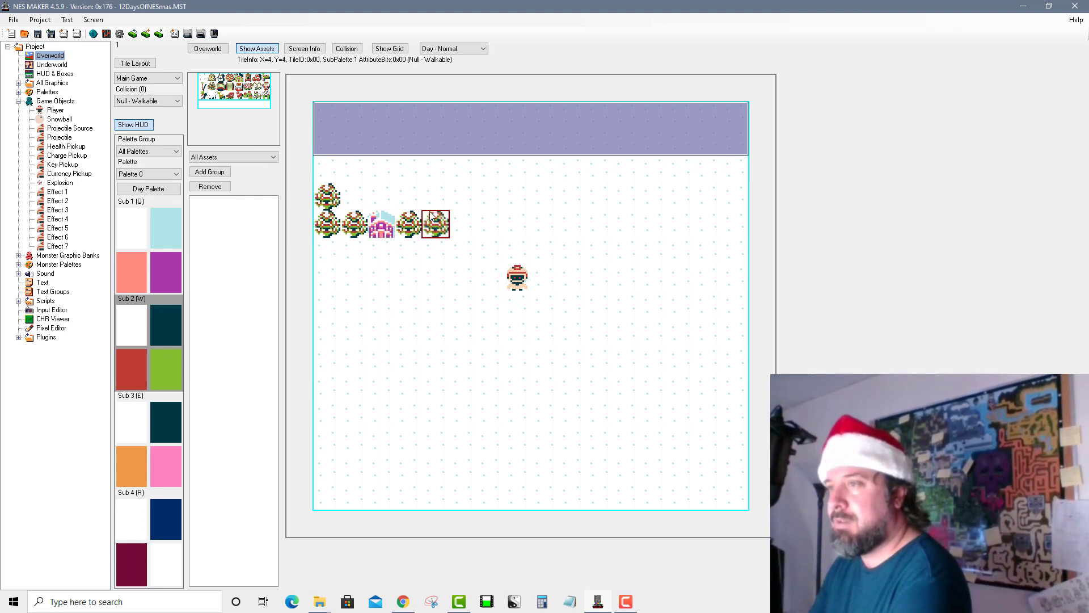
{"action": "left_click", "coordinate": [427, 205]}
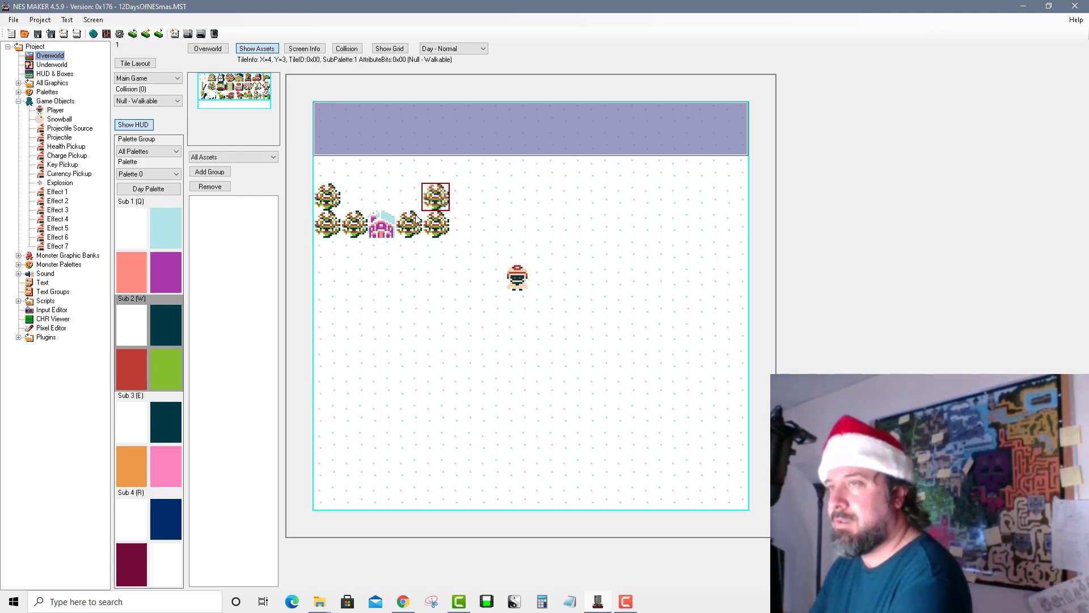
Place the sleigh in Sub 2 colours at X=13, Y=6, and the reindeer in Sub 1 colours directly before it.
{"action": "left_click", "coordinate": [233, 98]}
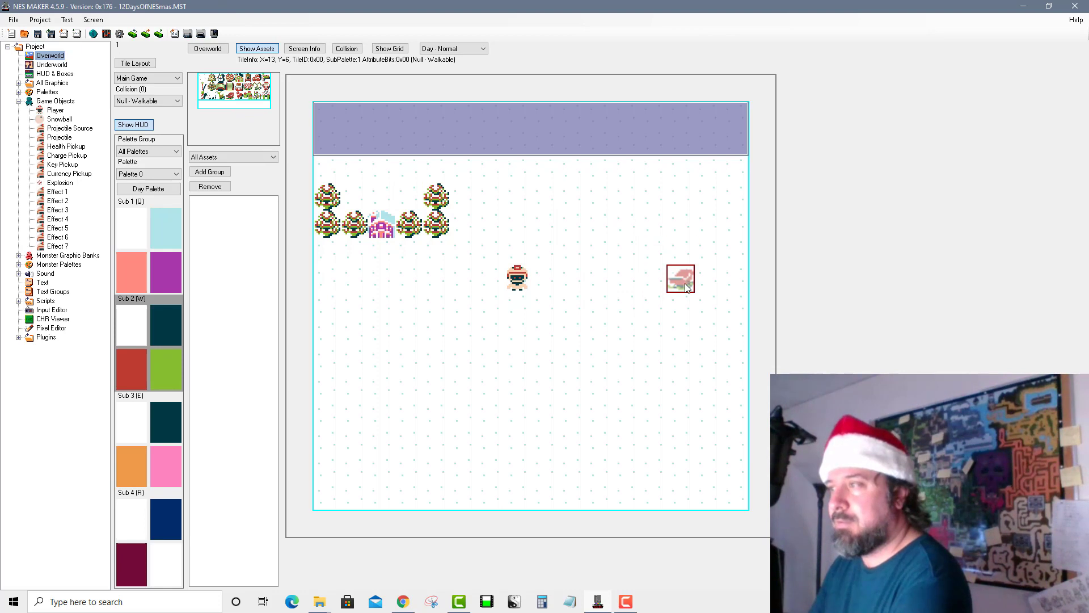
{"action": "left_click", "coordinate": [672, 288]}
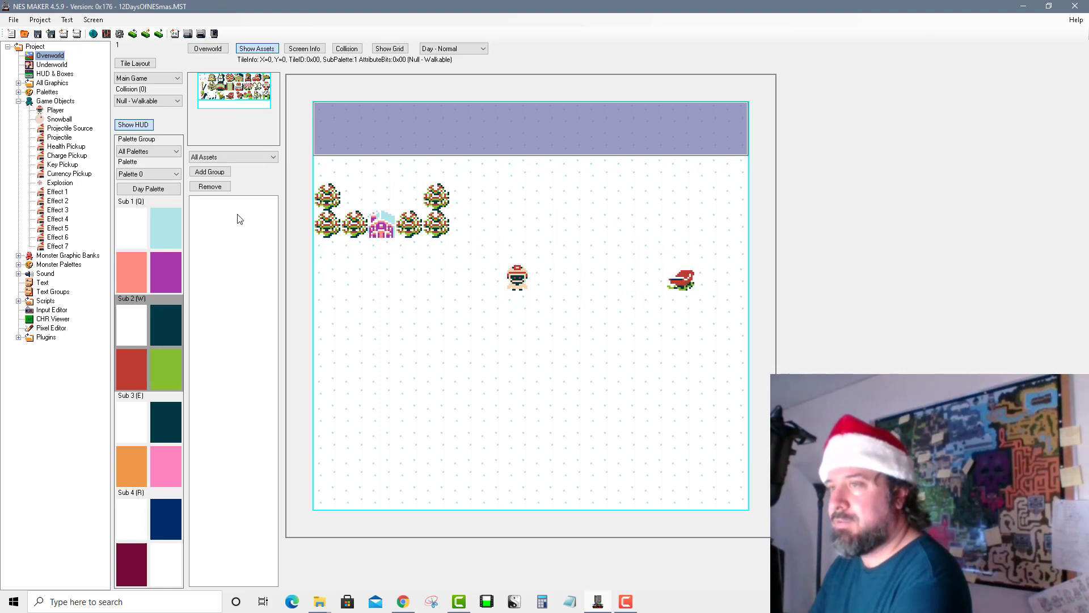
{"action": "left_click", "coordinate": [136, 240]}
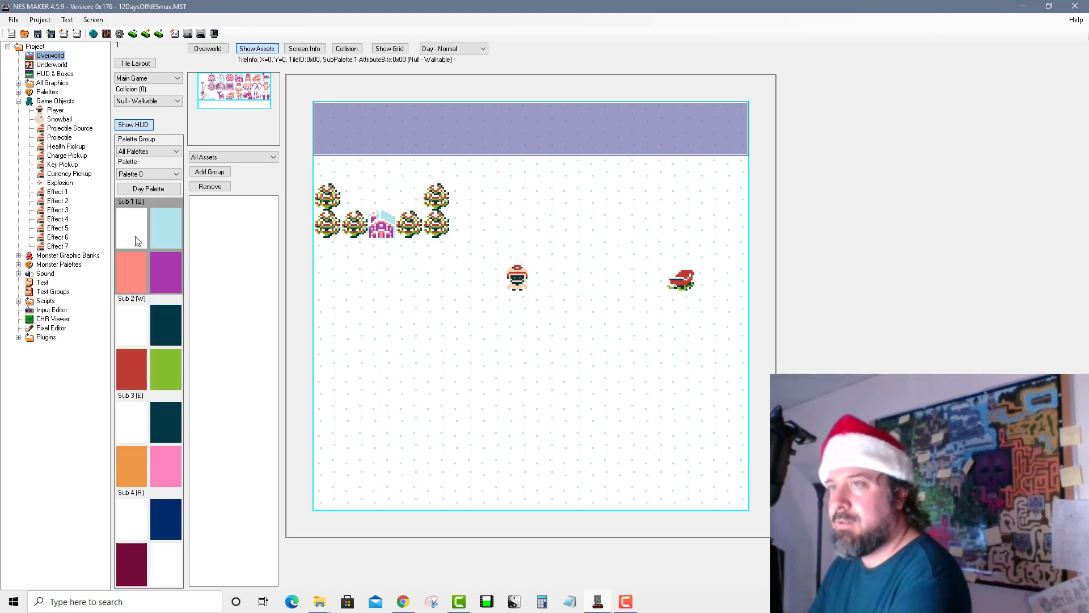
{"action": "left_click", "coordinate": [221, 99]}
{"action": "left_click", "coordinate": [653, 281]}
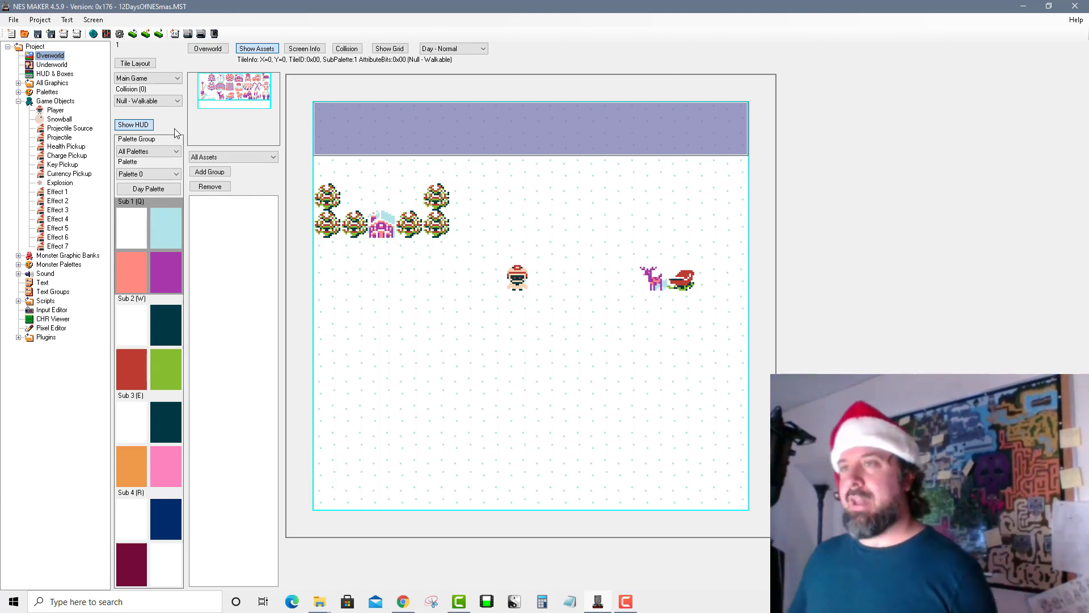
Place two striped candy tiles side by side in the lower right, one in Sub 1 colours and one in Sub 2.
{"action": "left_click", "coordinate": [247, 87]}
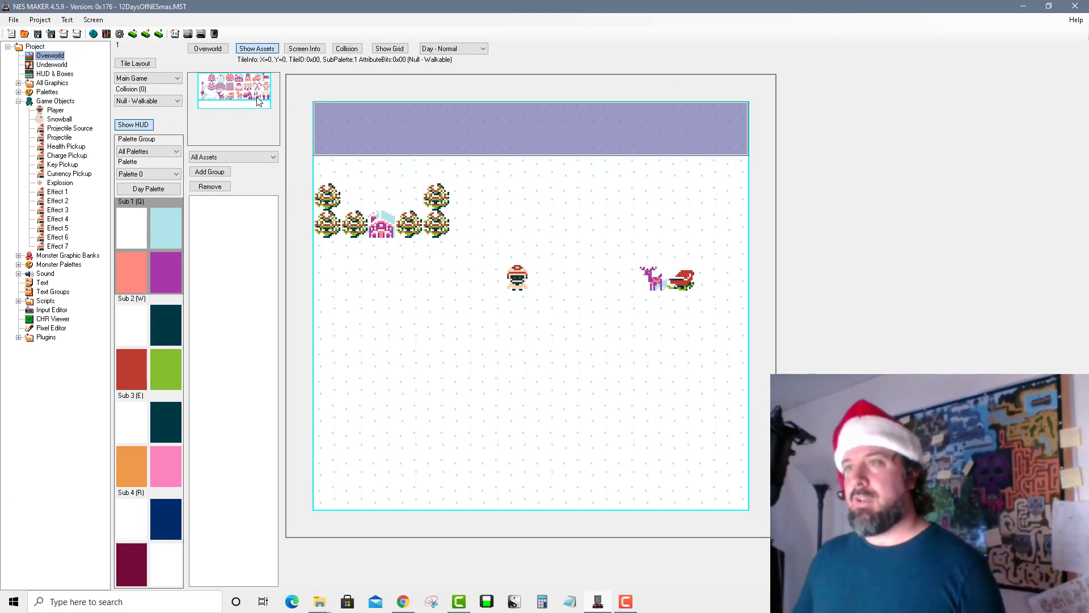
{"action": "left_click", "coordinate": [652, 445]}
{"action": "left_click", "coordinate": [174, 307]}
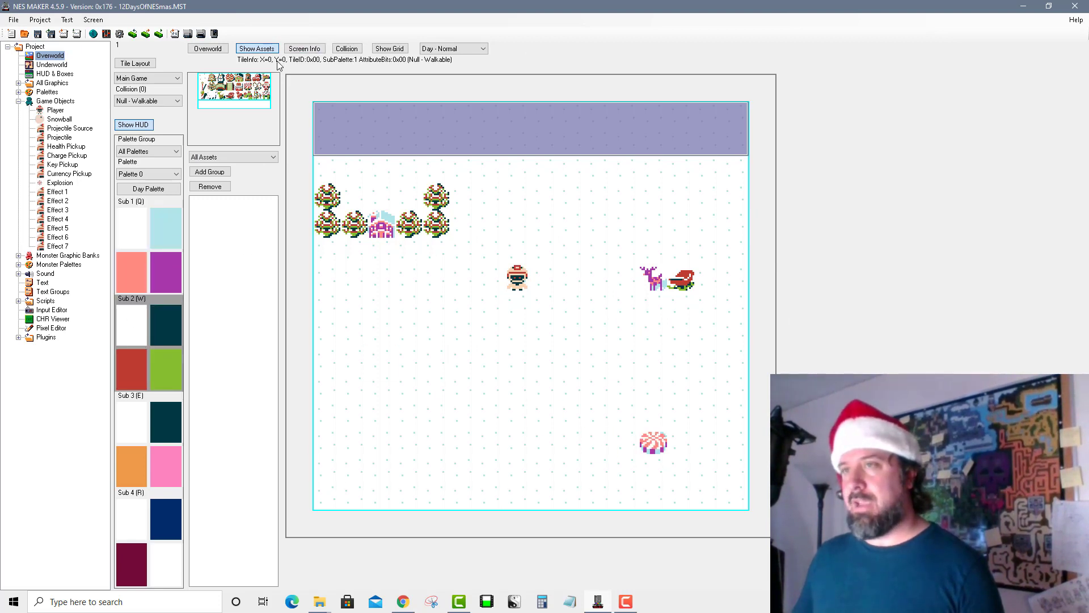
{"action": "left_click", "coordinate": [248, 88]}
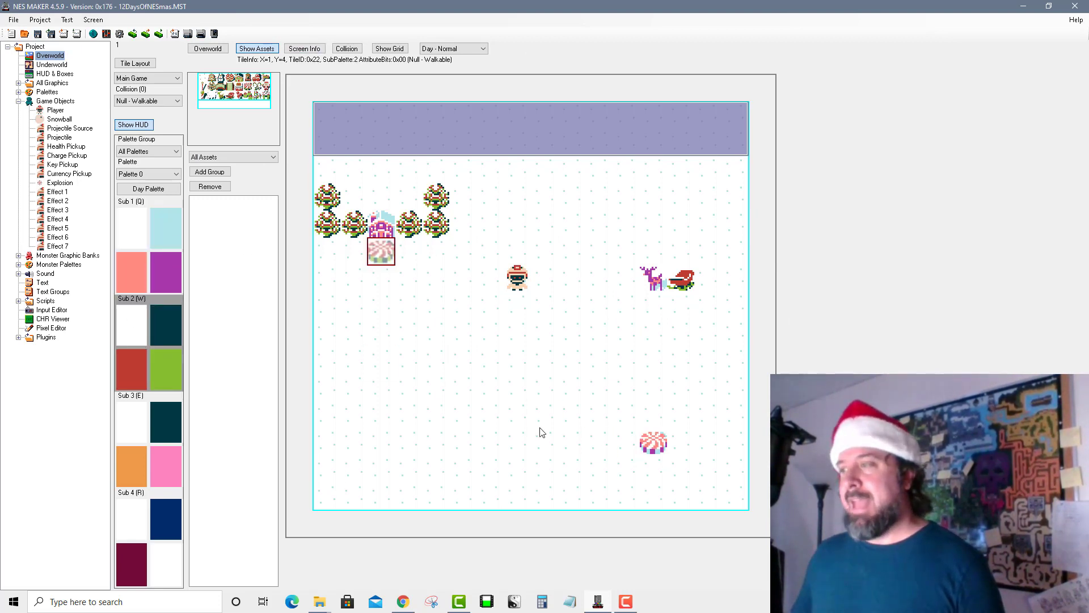
{"action": "left_click", "coordinate": [680, 444]}
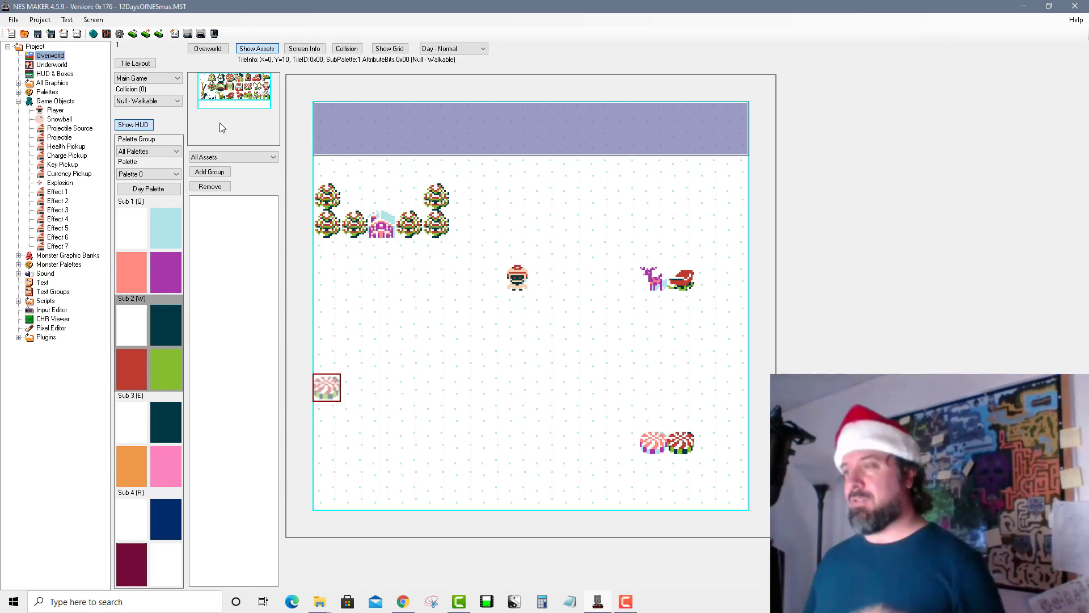
Test the game in Mesen, walk the player across the screen and over the trees, and close the emulator.
{"action": "left_click_drag", "start_coordinate": [326, 387], "coordinate": [241, 60]}
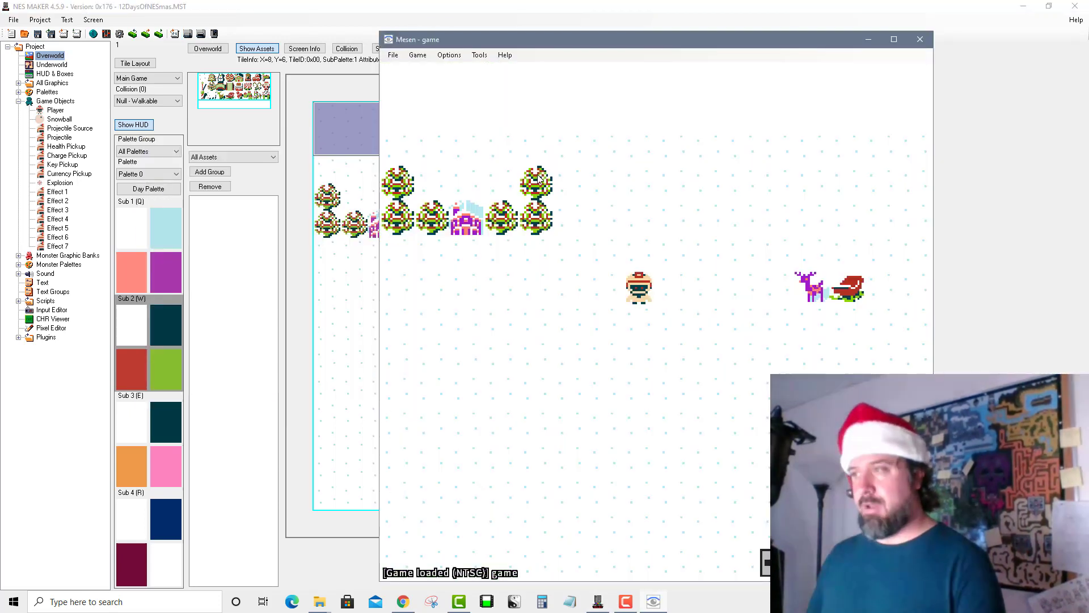
{"action": "key", "text": "Right"}
{"action": "key", "text": "Down"}
{"action": "key", "text": "Right"}
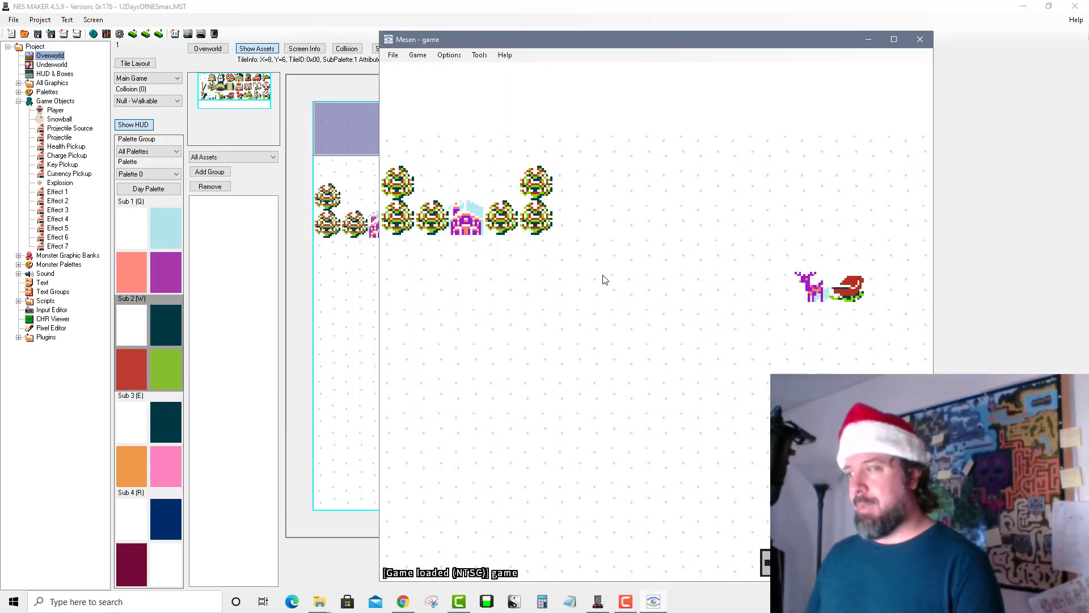
{"action": "key", "text": "Up"}
{"action": "key", "text": "Down"}
{"action": "key", "text": "Left"}
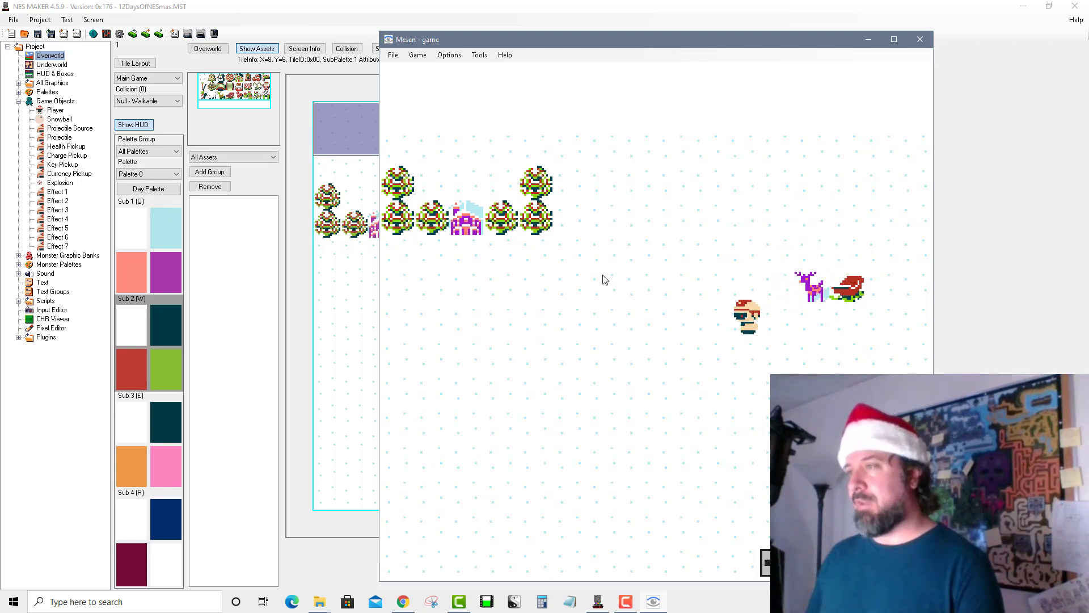
{"action": "key", "text": "Up"}
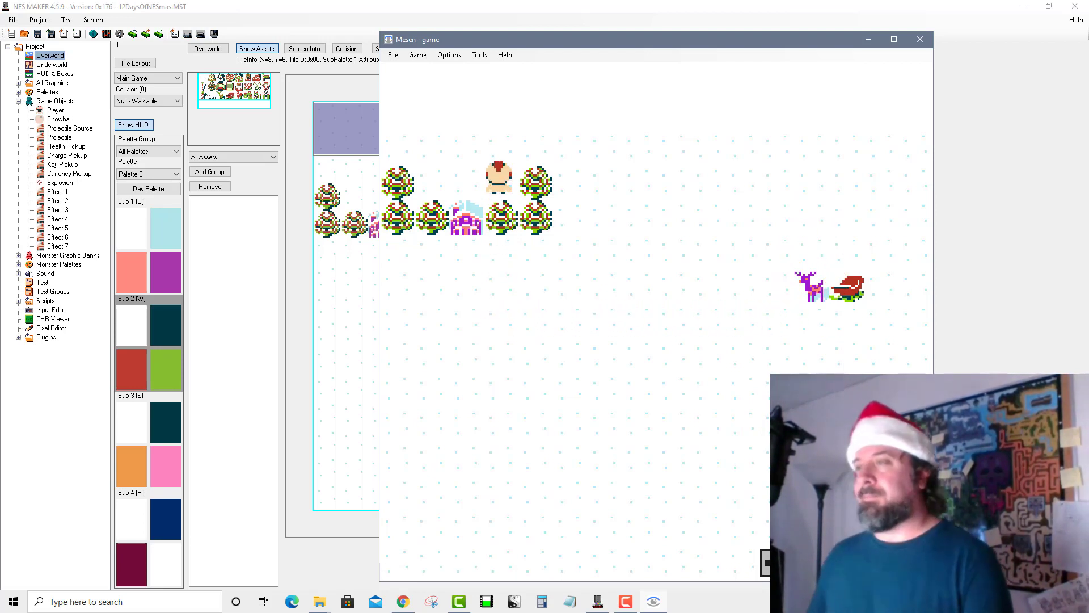
{"action": "key", "text": "Left"}
{"action": "key", "text": "Down"}
{"action": "key", "text": "Right"}
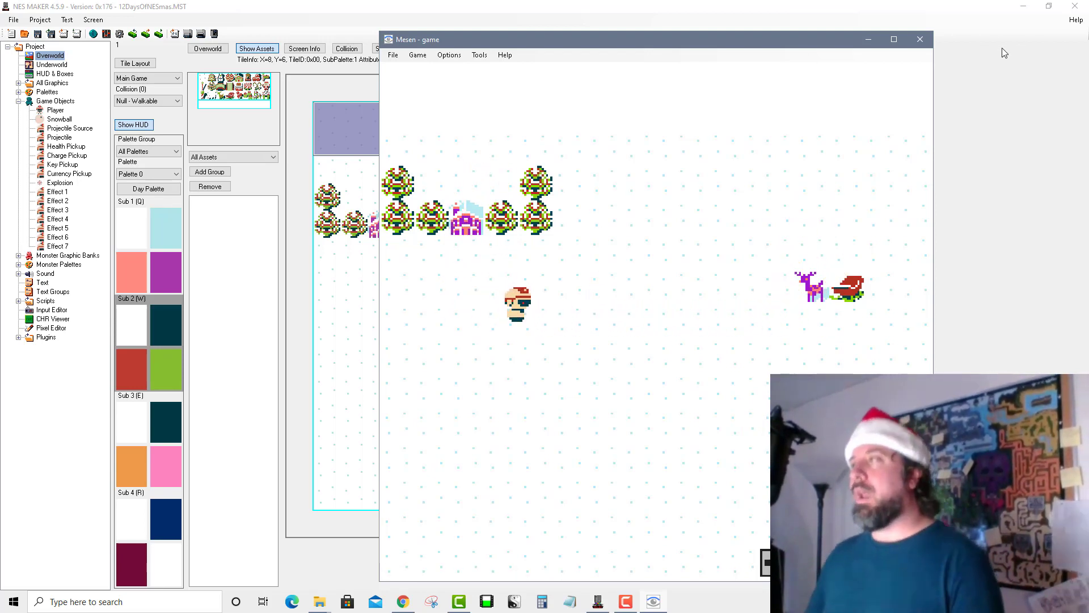
{"action": "left_click", "coordinate": [920, 39]}
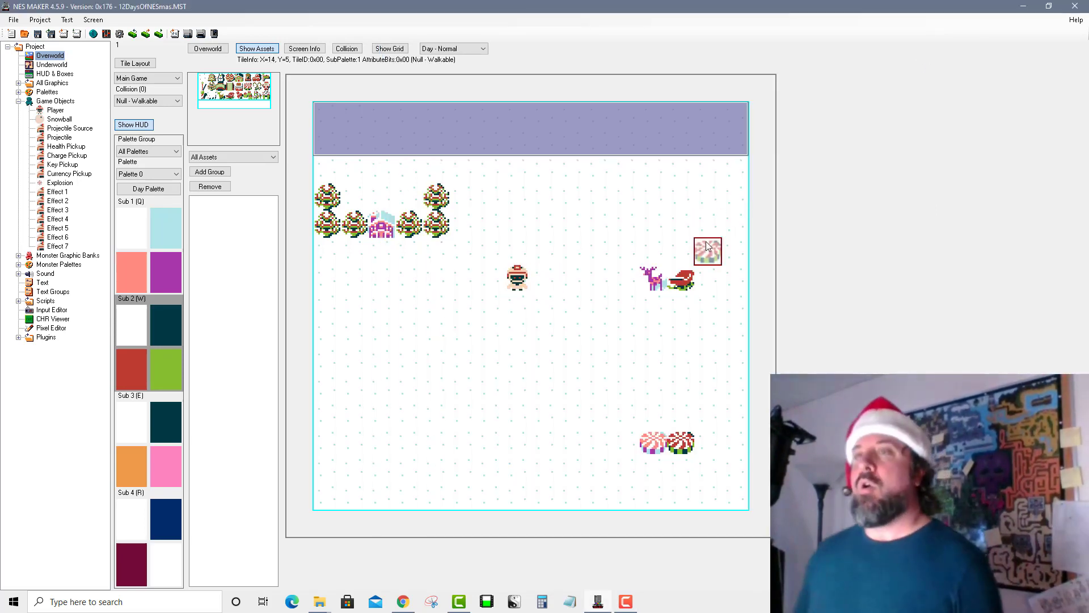
Check the collision types, and find the TileTypes scripts in an enlarged Script Settings view of the project settings.
{"action": "left_click", "coordinate": [158, 101]}
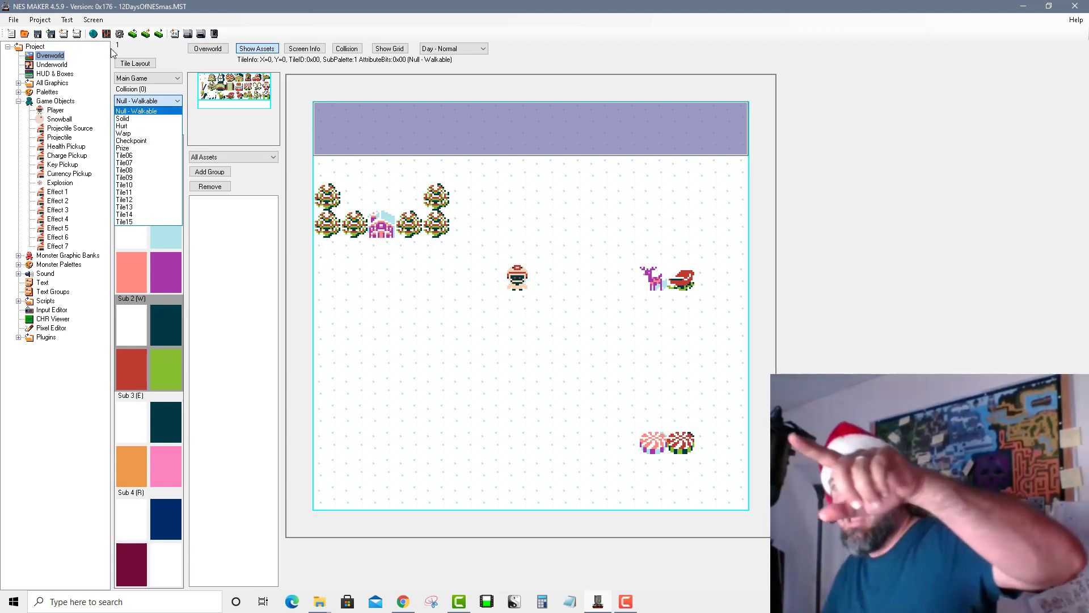
{"action": "left_click", "coordinate": [120, 32]}
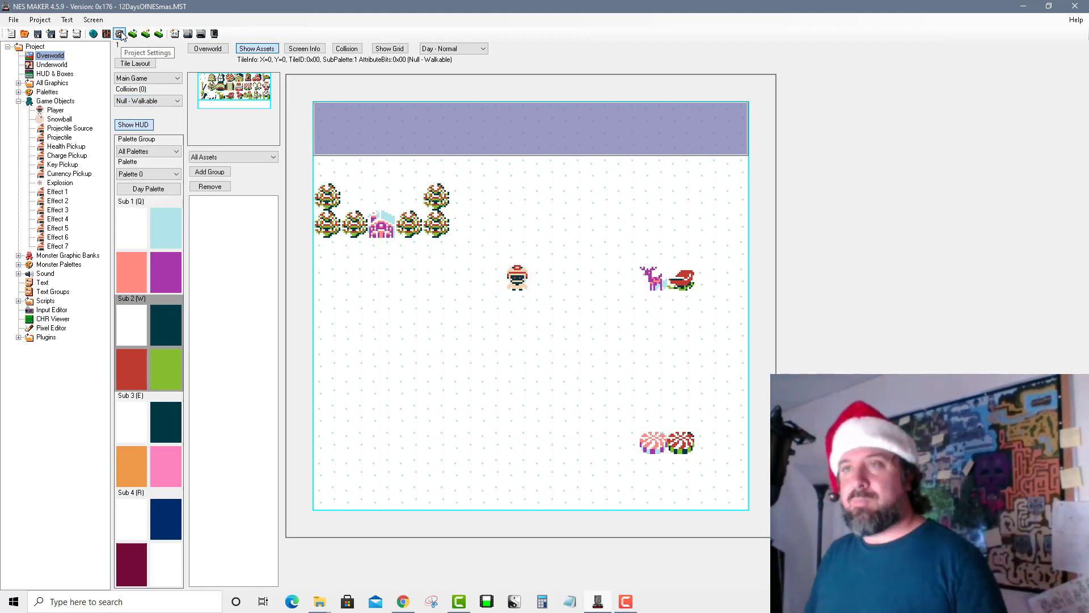
{"action": "left_click", "coordinate": [121, 32]}
{"action": "left_click", "coordinate": [140, 40]}
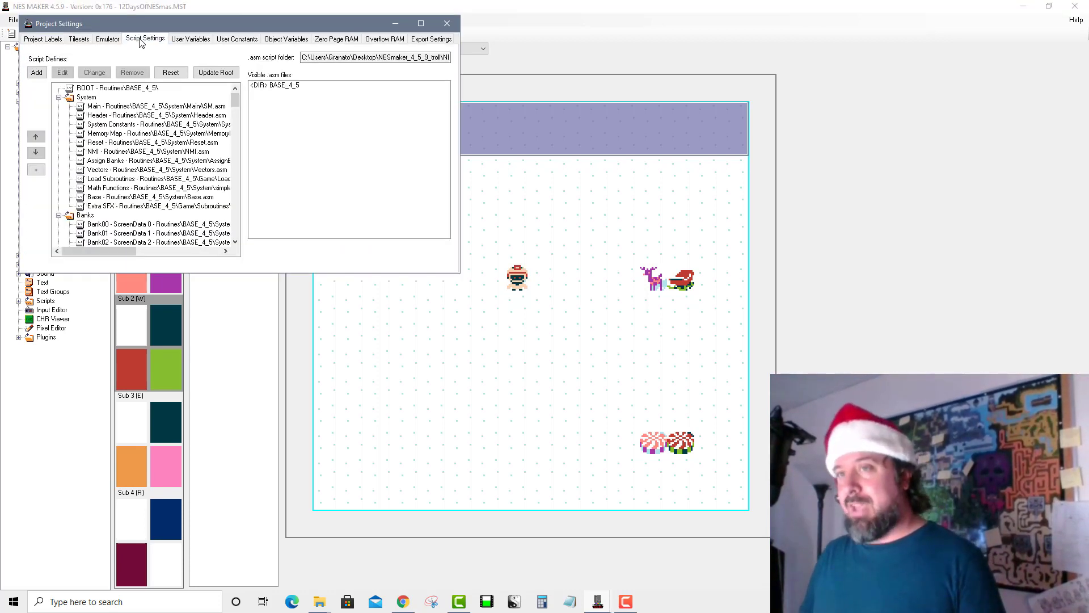
{"action": "left_click_drag", "start_coordinate": [456, 269], "coordinate": [790, 497]}
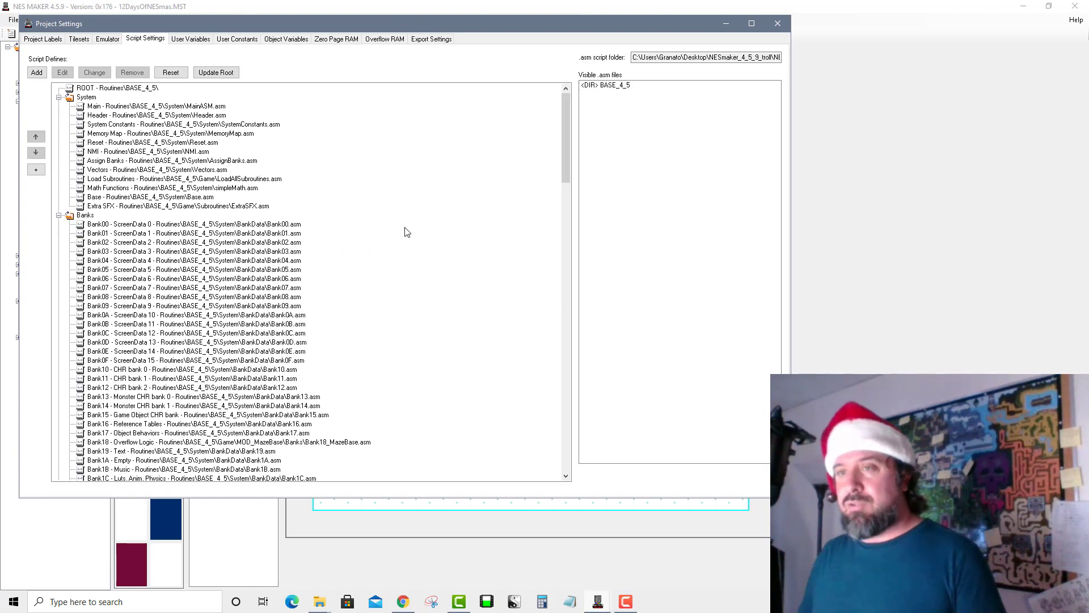
{"action": "scroll", "coordinate": [406, 231], "scroll_direction": "down", "scroll_amount": 10}
{"action": "scroll", "coordinate": [414, 239], "scroll_direction": "down", "scroll_amount": 14}
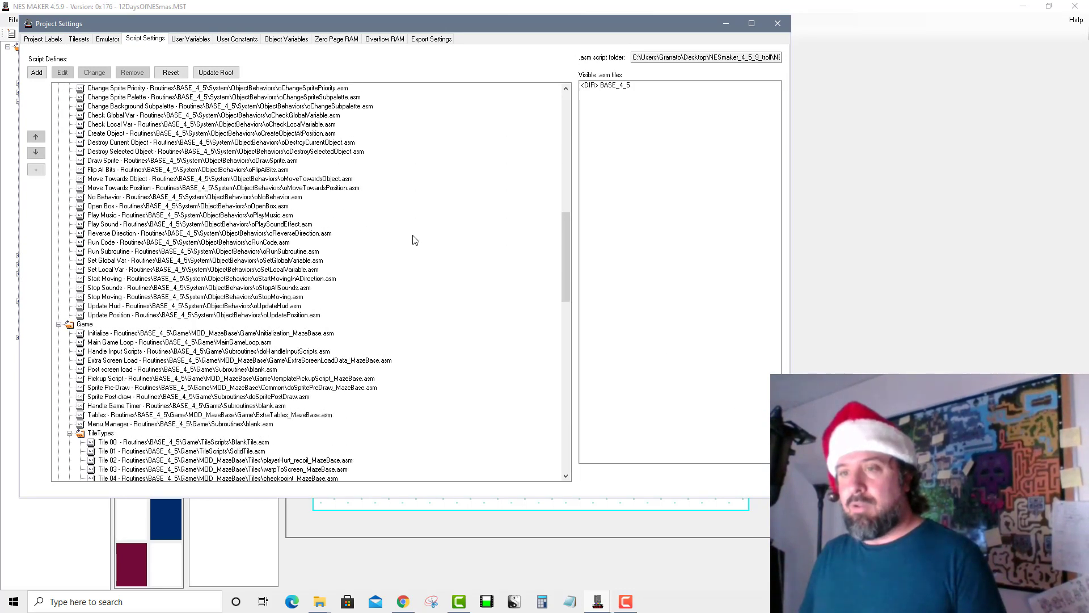
{"action": "scroll", "coordinate": [415, 240], "scroll_direction": "down", "scroll_amount": 1}
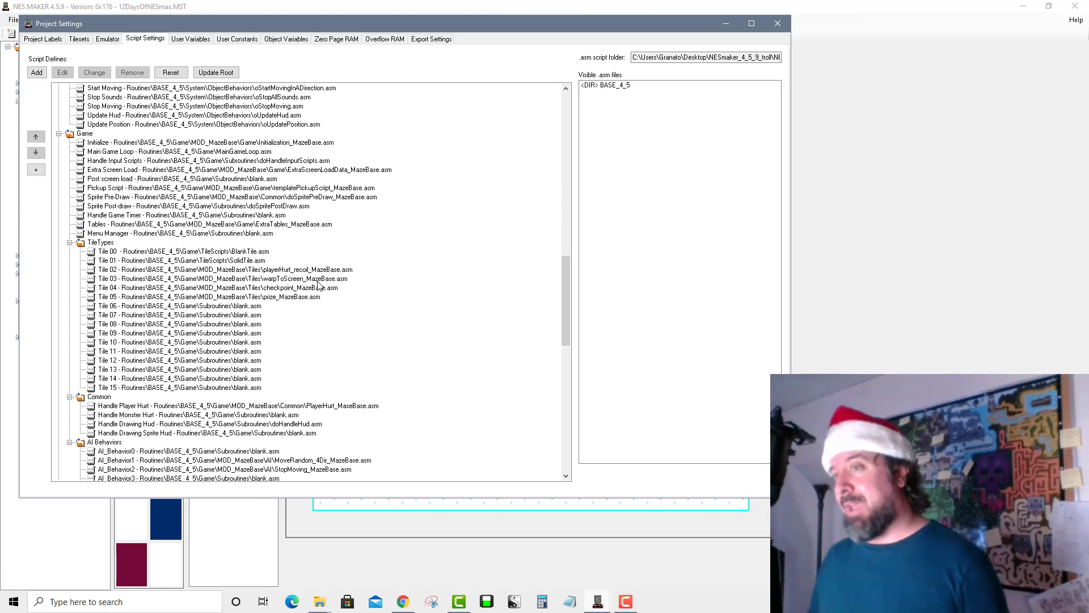
Examine the scripts assigned to the Tile 00, Tile 01, Tile 02 and Tile 03 types.
{"action": "left_click", "coordinate": [220, 254]}
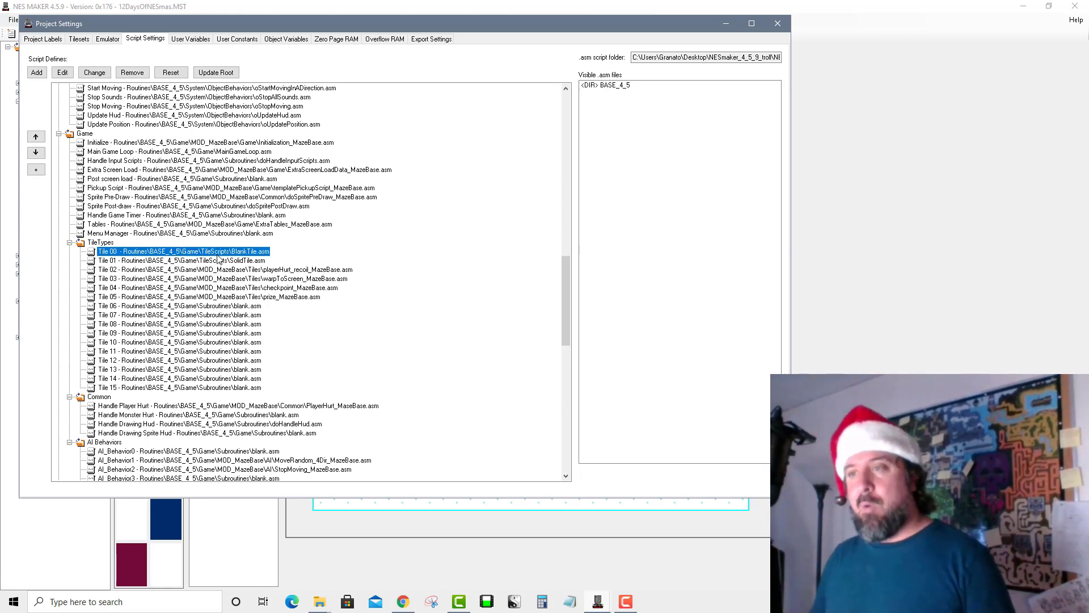
{"action": "left_click", "coordinate": [221, 260]}
{"action": "left_click", "coordinate": [232, 269]}
{"action": "left_click", "coordinate": [236, 279]}
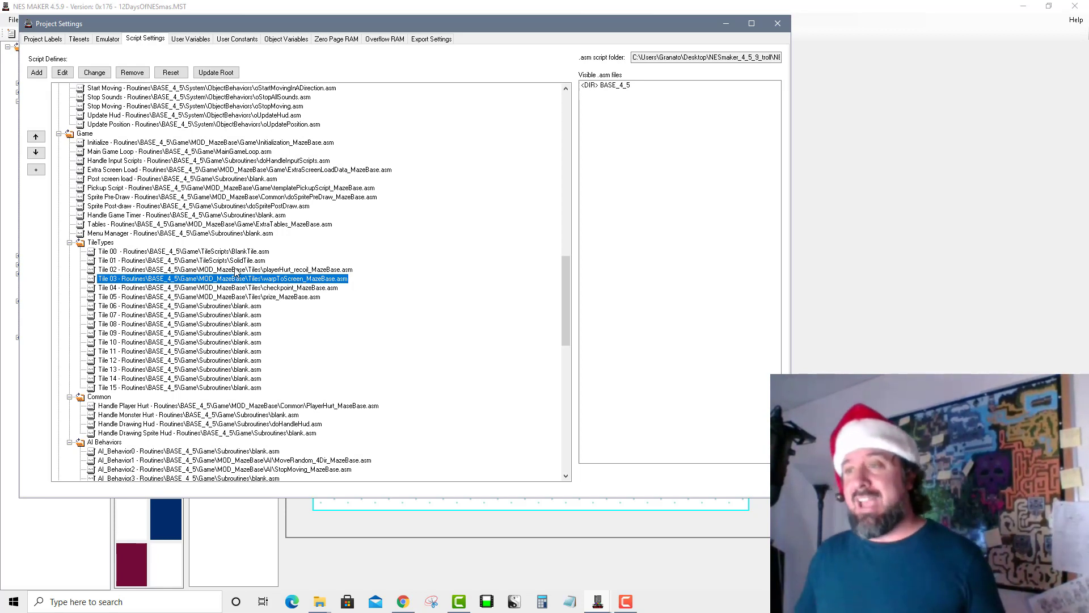
{"action": "left_click", "coordinate": [237, 270]}
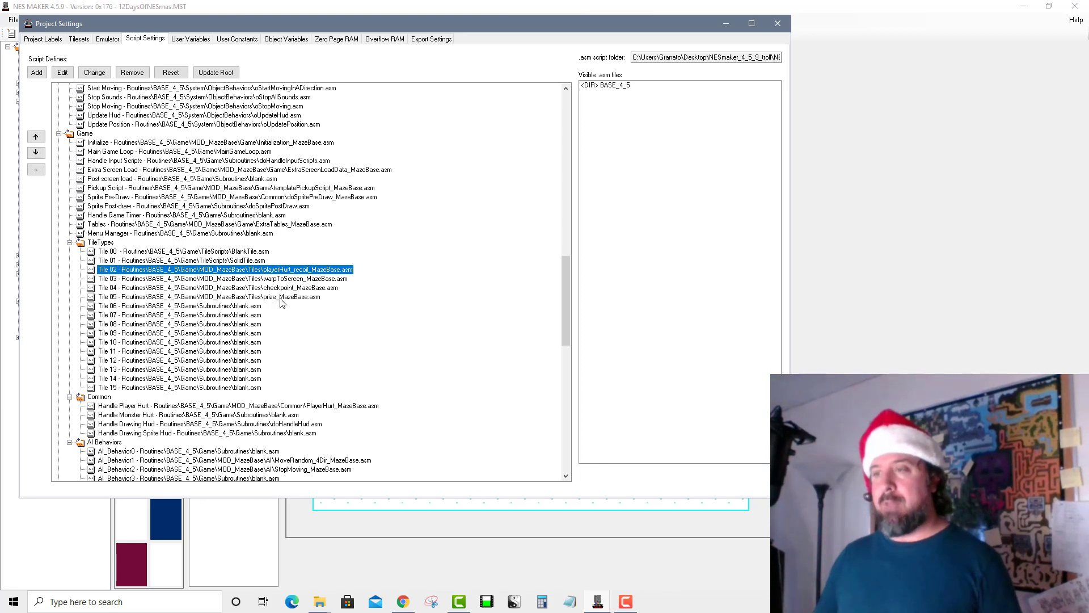
Browse the tile scripts in BASE_4_5's Game\MOD_PlatformerBase\Tiles folder, and return to the BASE_4_5 folder.
{"action": "left_click", "coordinate": [242, 370]}
{"action": "double_click", "coordinate": [644, 85]}
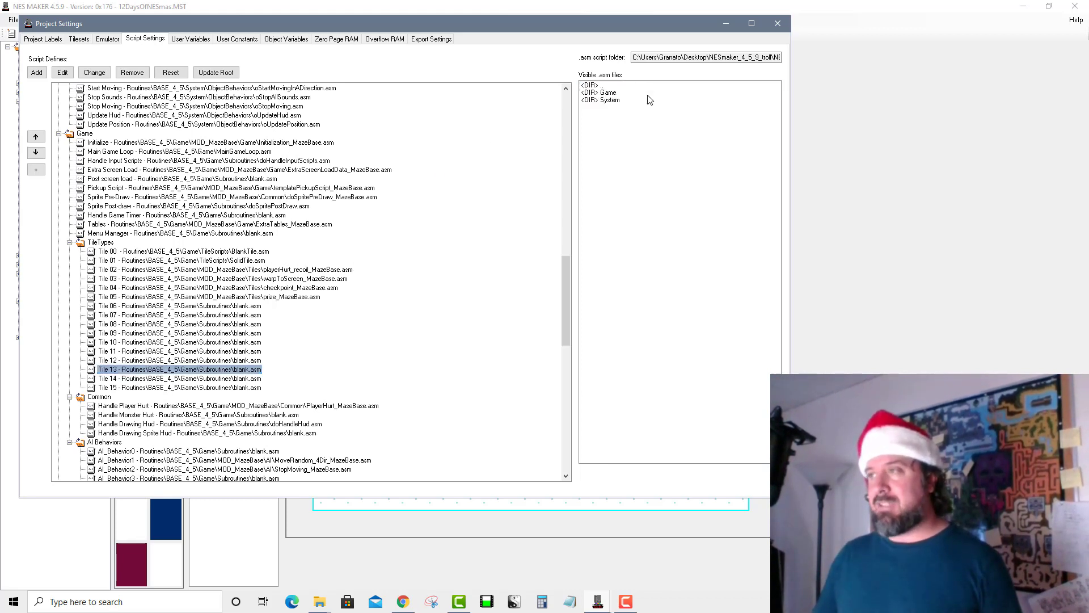
{"action": "left_click", "coordinate": [649, 93]}
{"action": "double_click", "coordinate": [647, 95]}
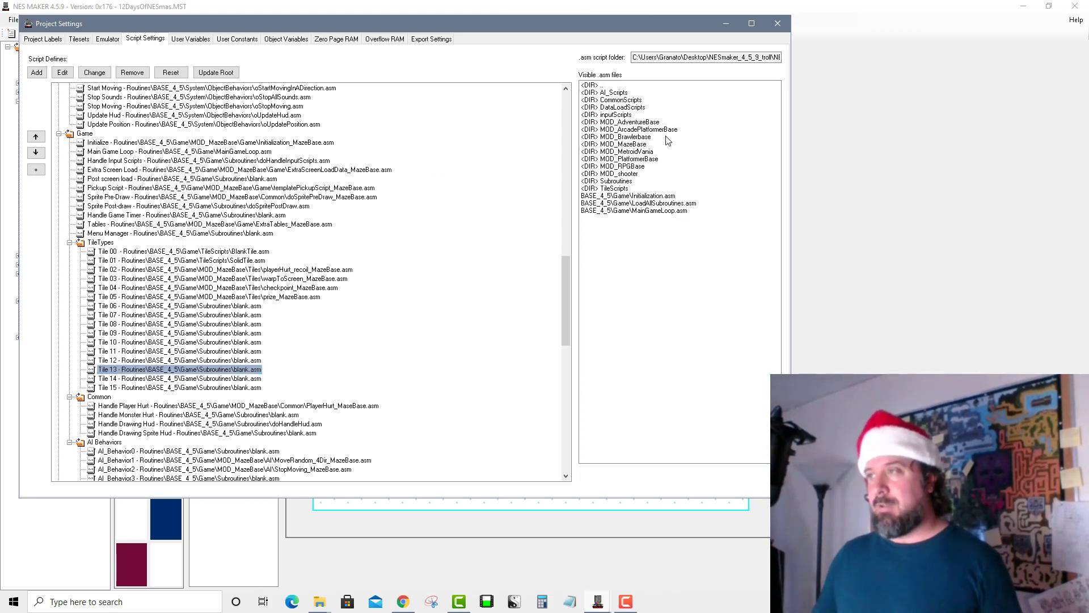
{"action": "double_click", "coordinate": [632, 160]}
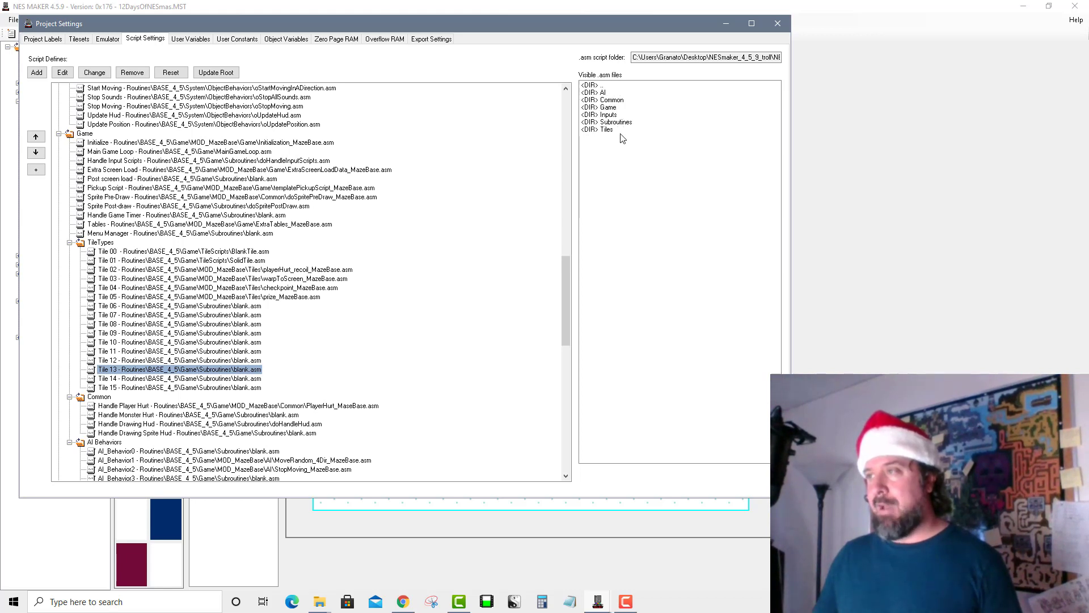
{"action": "double_click", "coordinate": [619, 130]}
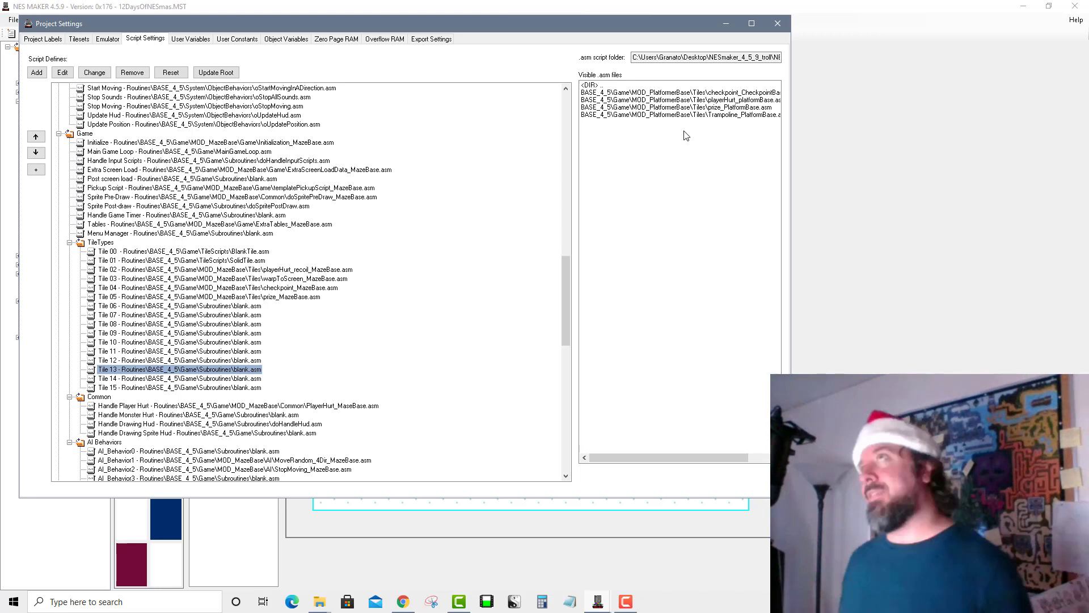
{"action": "left_click", "coordinate": [618, 85]}
{"action": "double_click", "coordinate": [617, 86]}
{"action": "double_click", "coordinate": [618, 85]}
{"action": "double_click", "coordinate": [617, 85]}
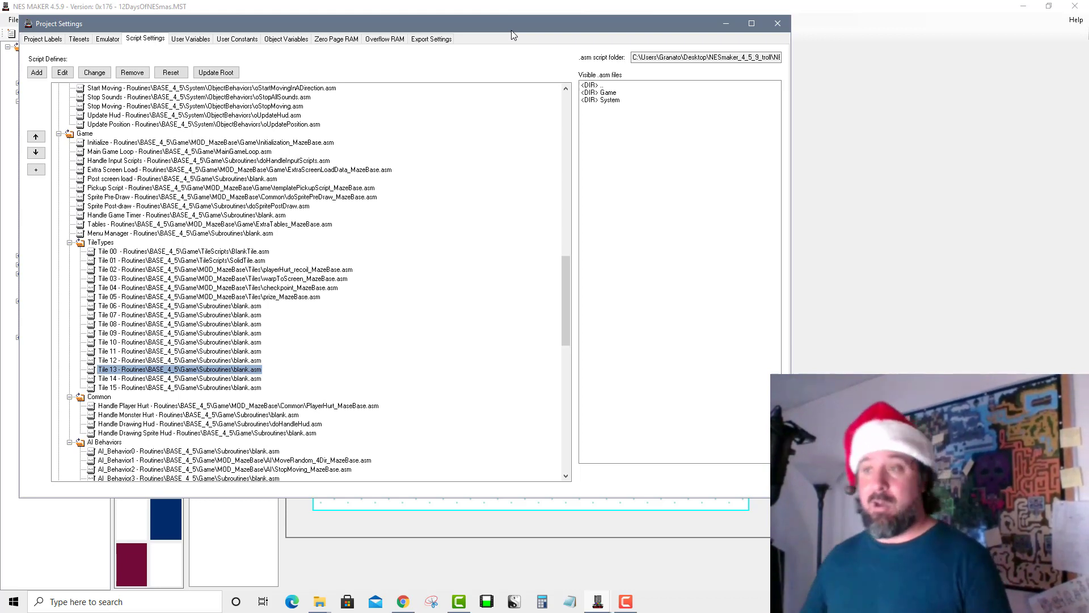
Open the Tile 01 script SolidTile.asm, examine its ObjectUpdateByte lines and the solid bit in #%00000001, and close it.
{"action": "left_click", "coordinate": [252, 260]}
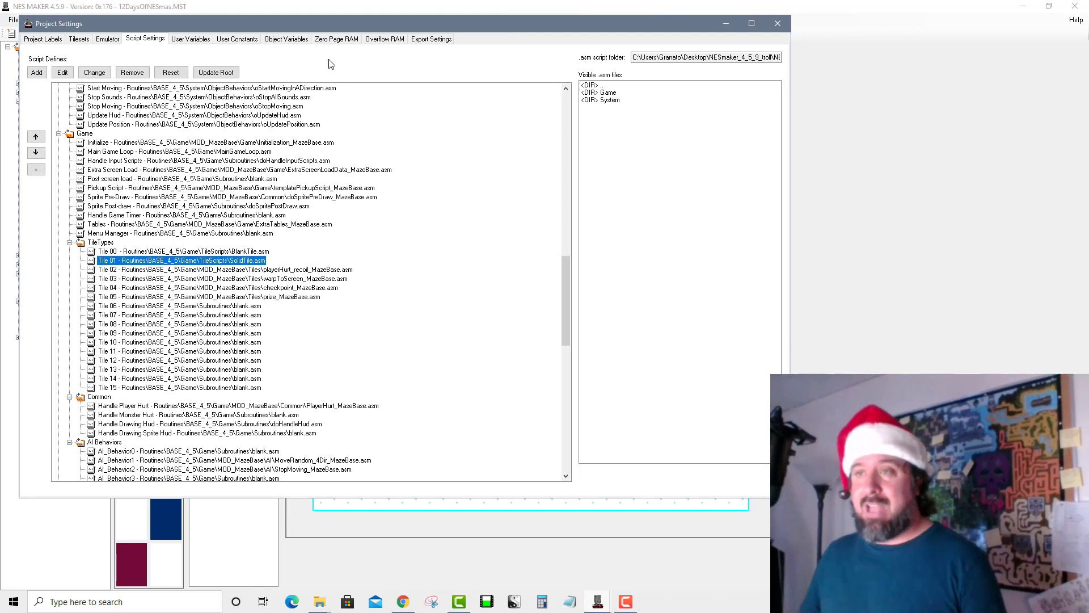
{"action": "left_click", "coordinate": [62, 73]}
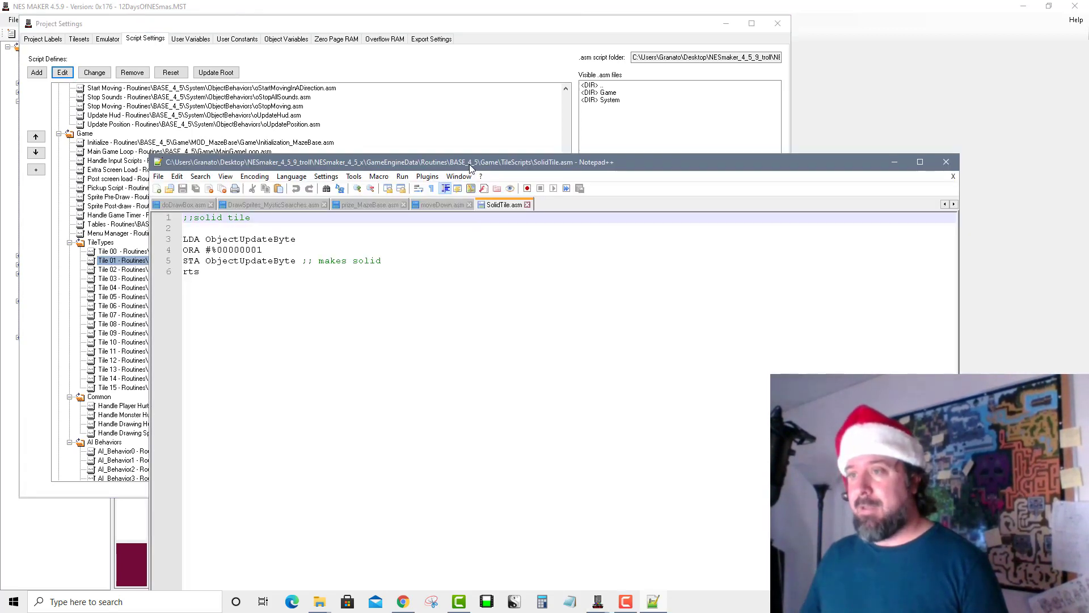
{"action": "left_click_drag", "start_coordinate": [471, 163], "coordinate": [446, 39]}
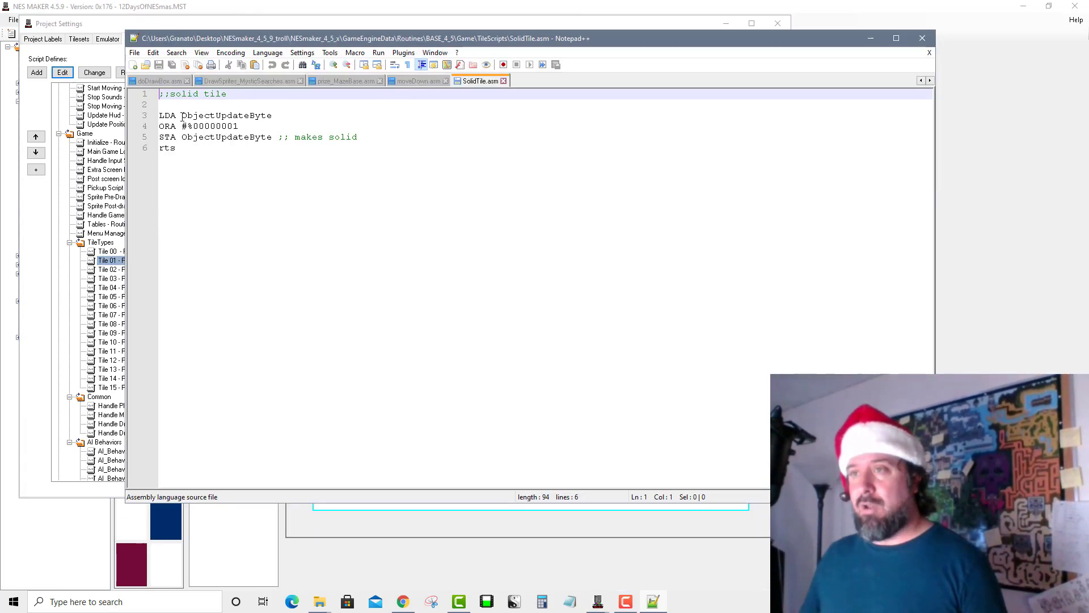
{"action": "double_click", "coordinate": [253, 115]}
{"action": "left_click", "coordinate": [241, 126]}
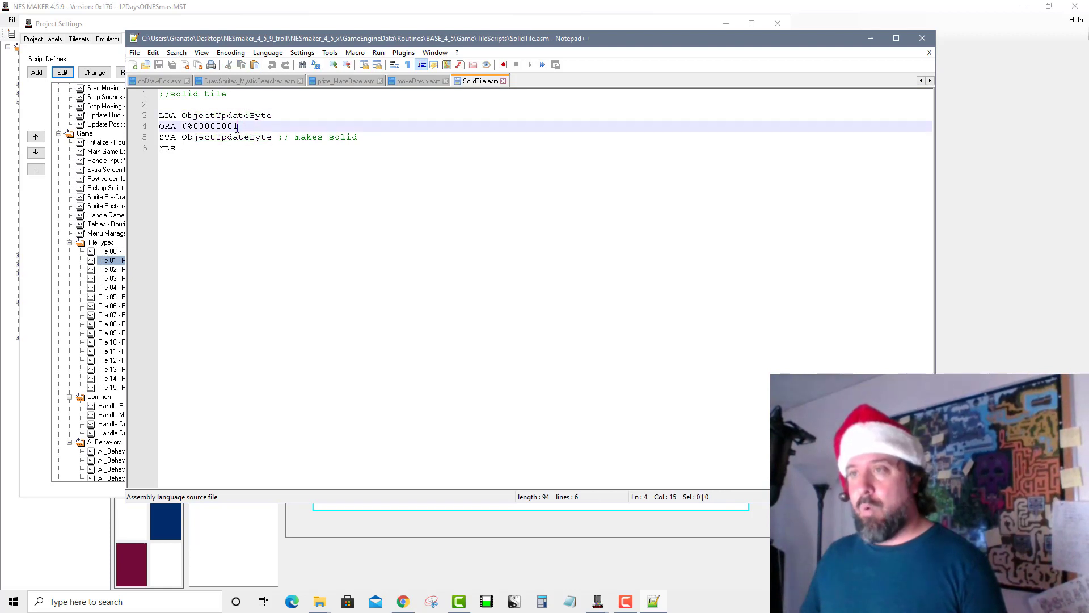
{"action": "left_click_drag", "start_coordinate": [238, 127], "coordinate": [234, 127]}
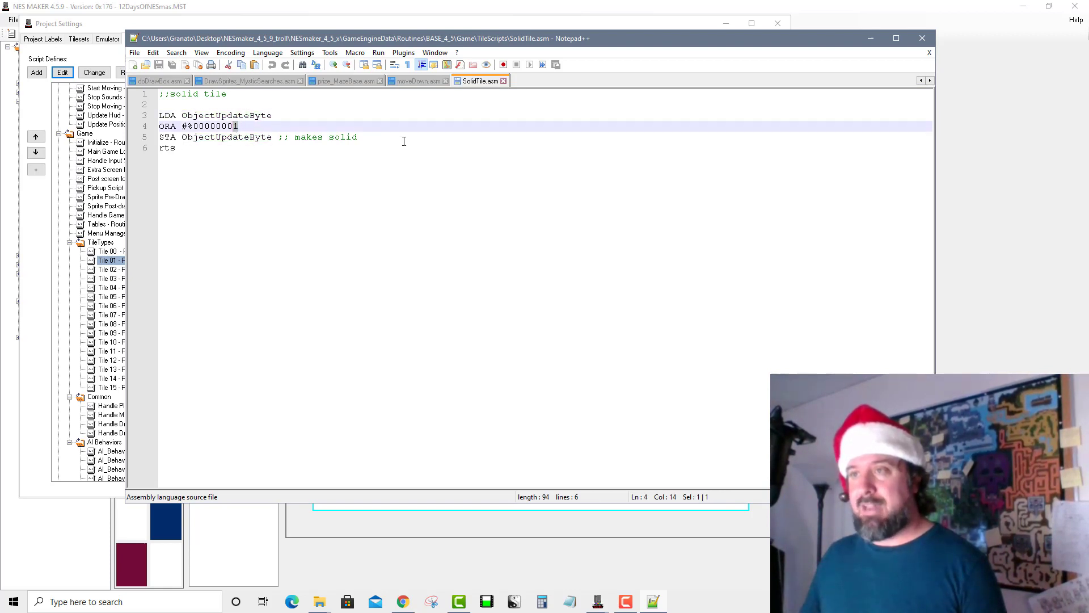
{"action": "left_click_drag", "start_coordinate": [404, 142], "coordinate": [234, 127]}
{"action": "left_click", "coordinate": [184, 135]}
{"action": "left_click", "coordinate": [241, 126]}
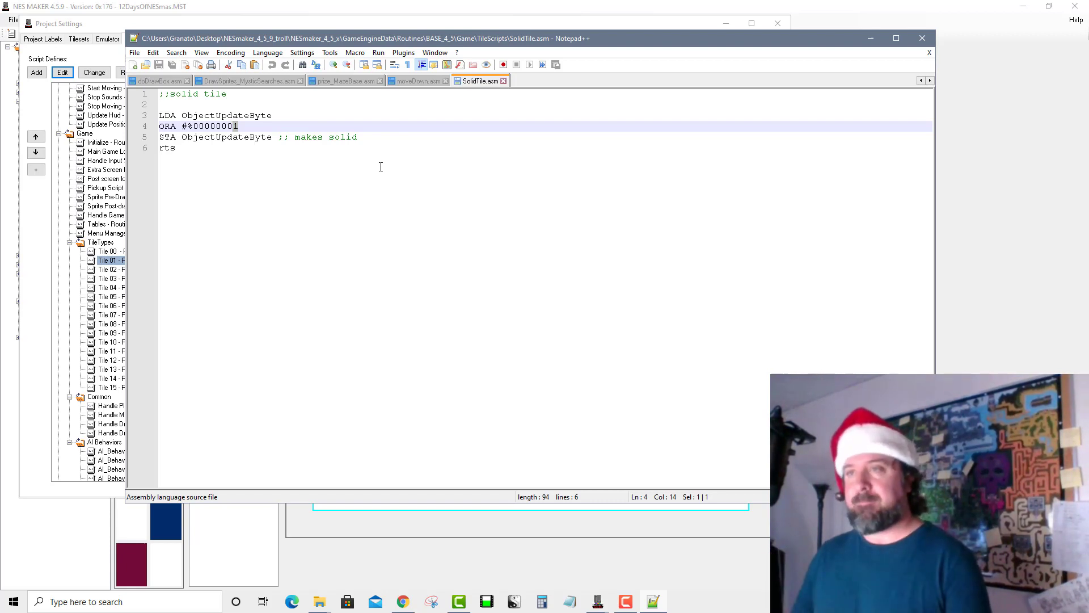
{"action": "double_click", "coordinate": [258, 116]}
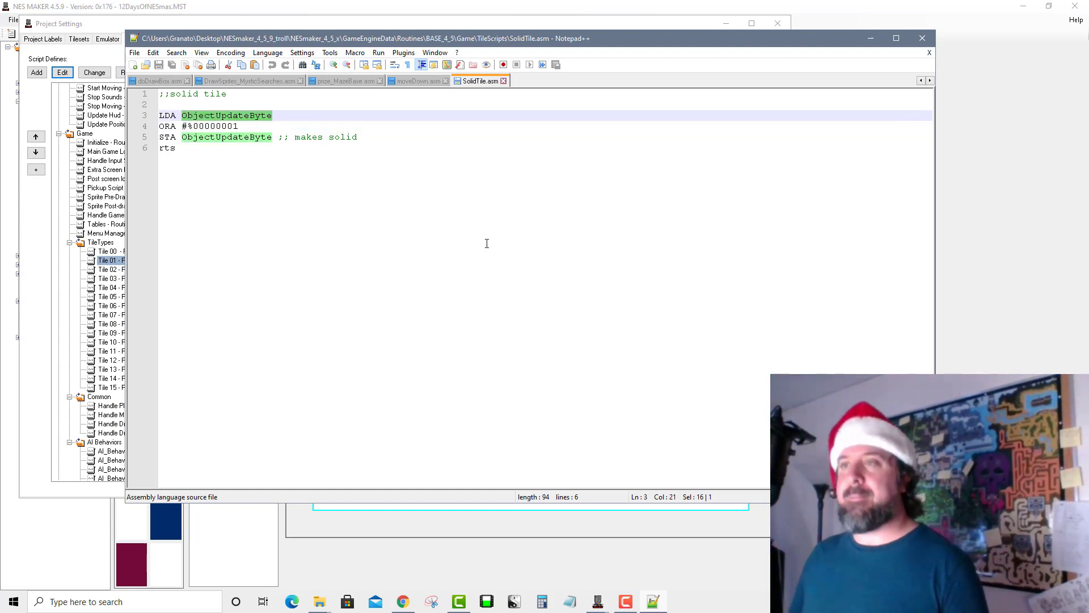
{"action": "left_click_drag", "start_coordinate": [239, 127], "coordinate": [233, 126]}
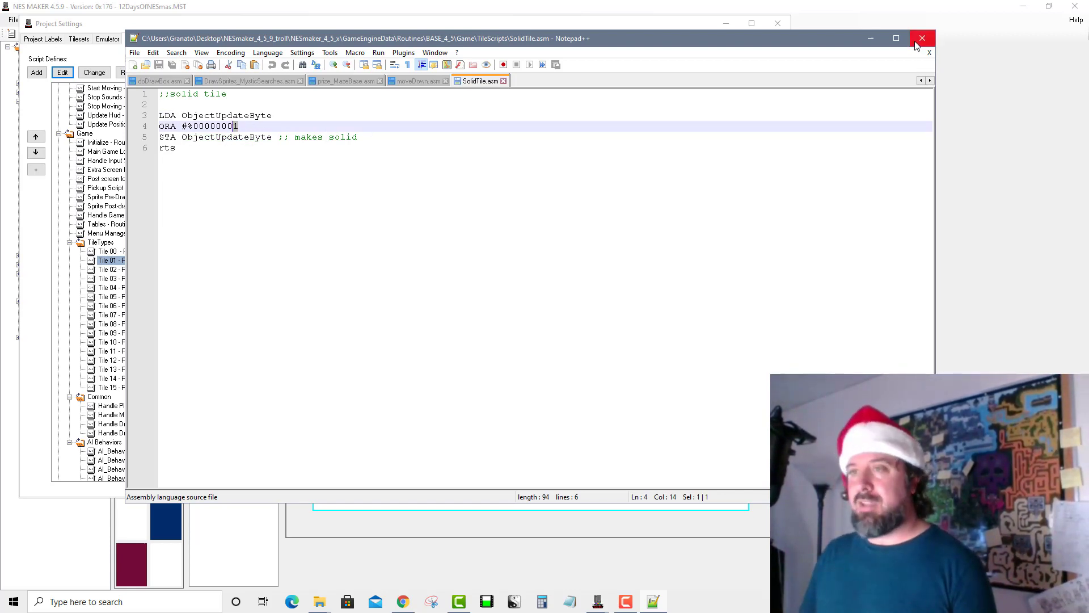
{"action": "left_click", "coordinate": [921, 38]}
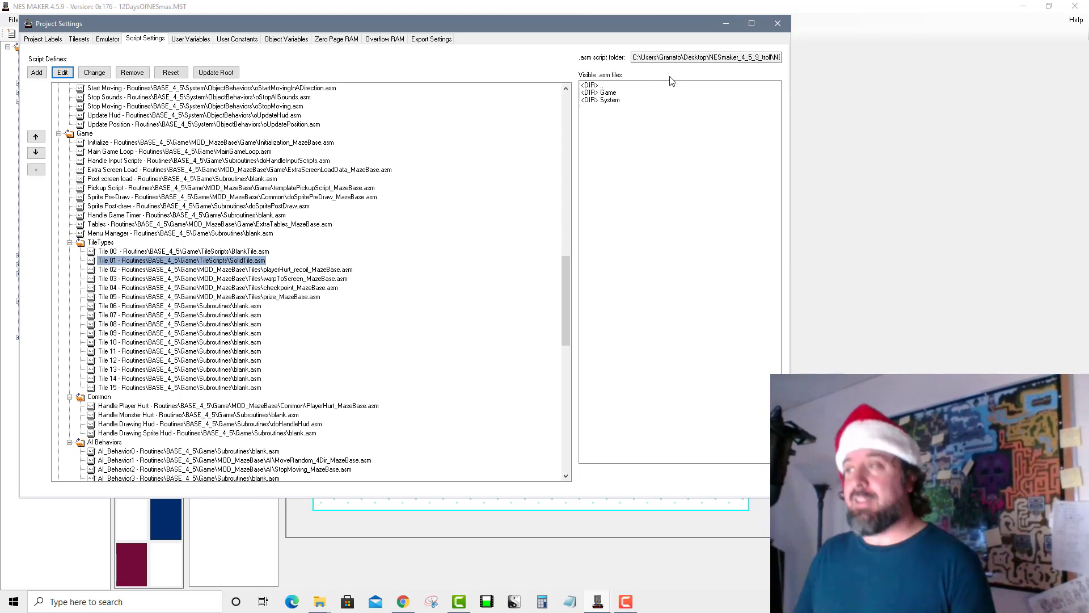
Review the stopOnSolid.asm code assigned to Solid Reaction 1, and leave the project settings.
{"action": "left_click_drag", "start_coordinate": [568, 260], "coordinate": [565, 369]}
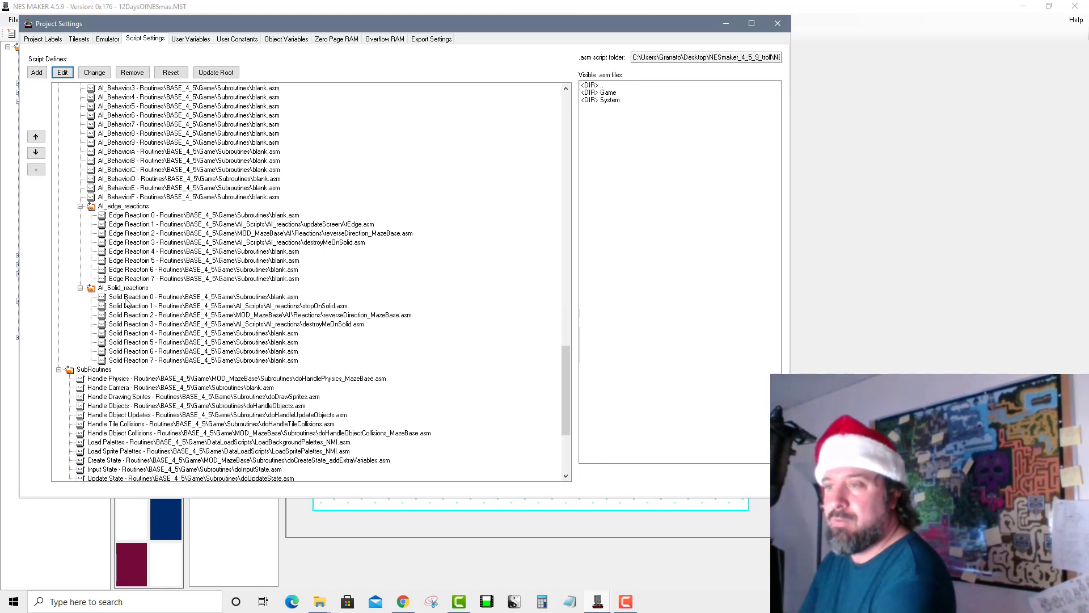
{"action": "left_click", "coordinate": [313, 306]}
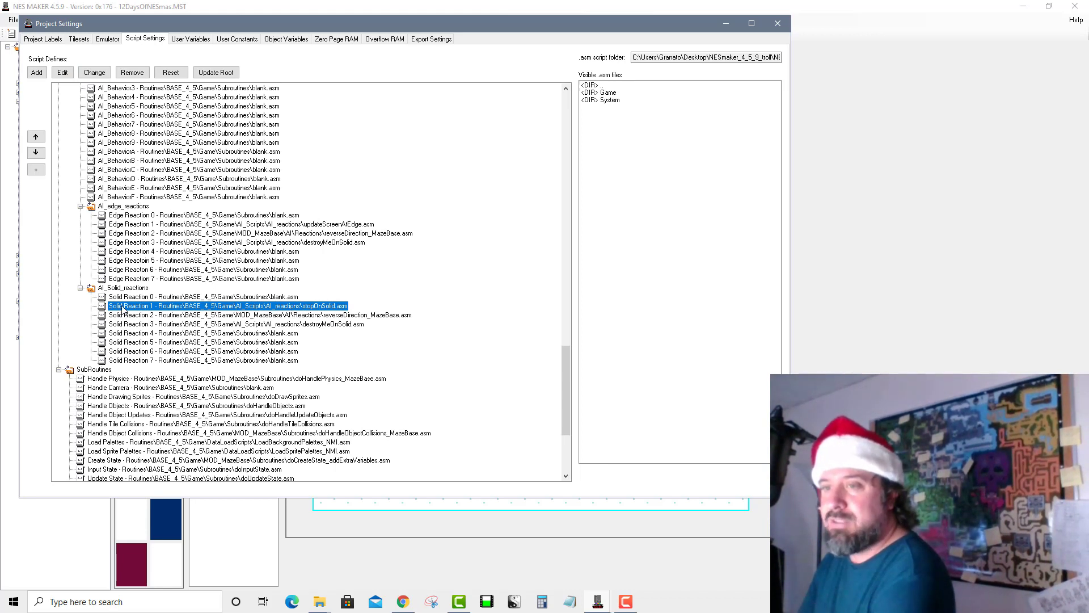
{"action": "left_click", "coordinate": [63, 72]}
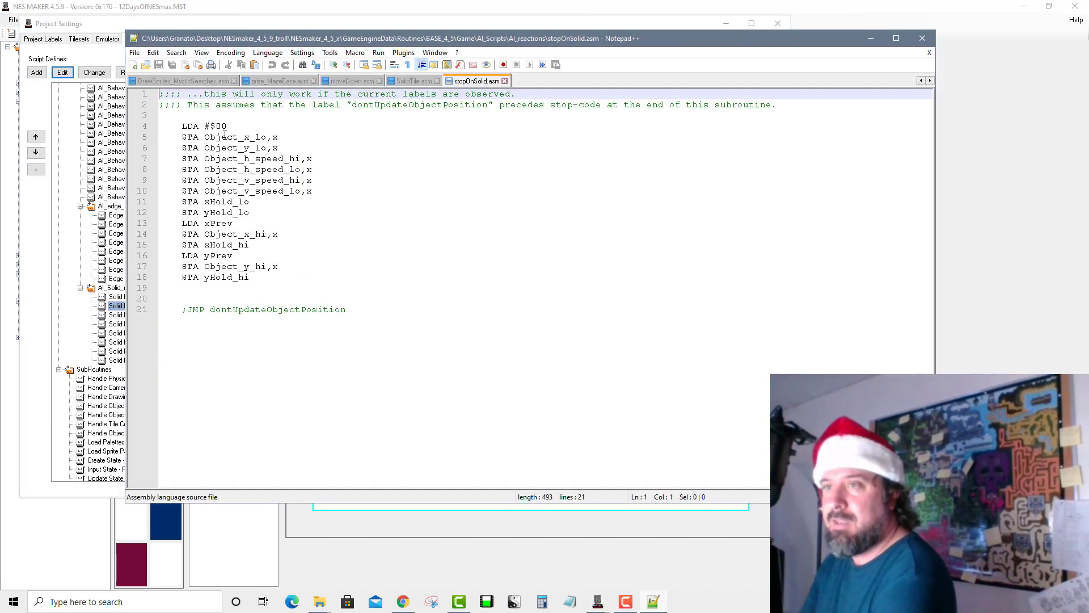
{"action": "left_click_drag", "start_coordinate": [165, 125], "coordinate": [378, 277]}
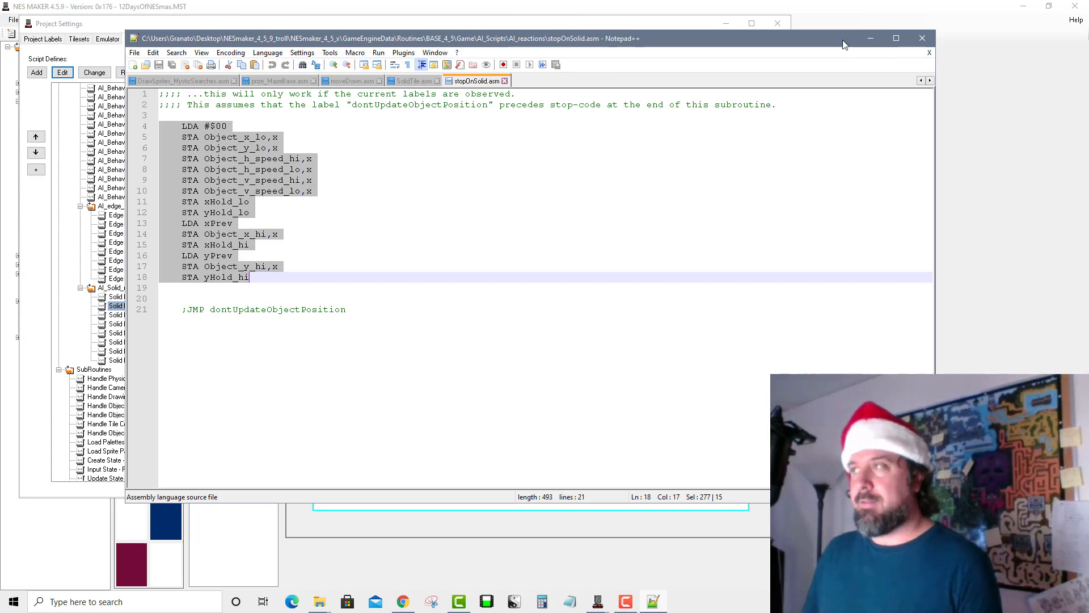
{"action": "left_click", "coordinate": [870, 38]}
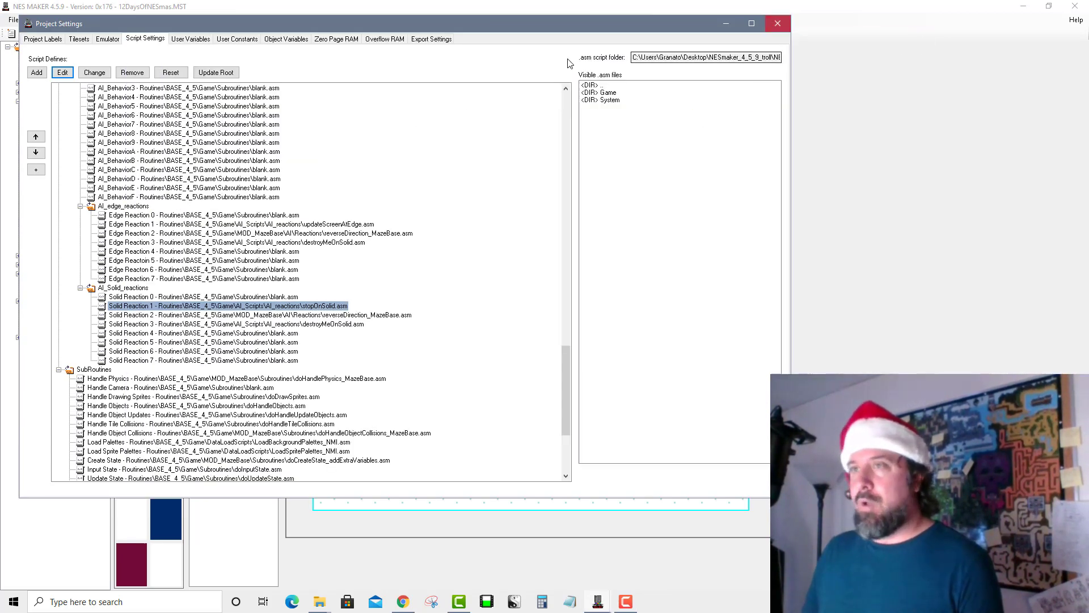
{"action": "left_click", "coordinate": [777, 23]}
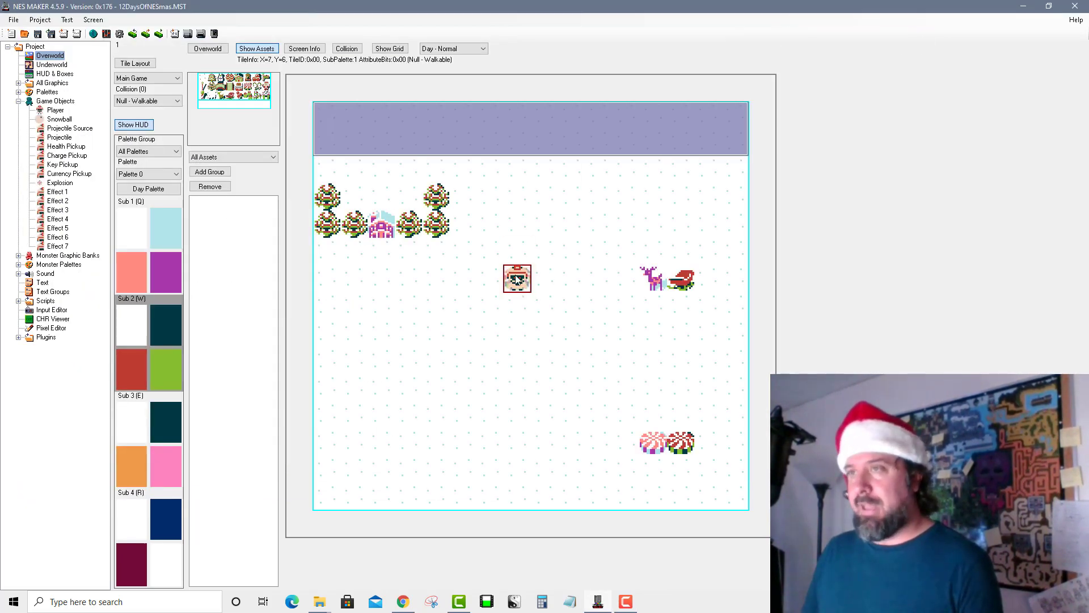
Set the Player object's Solid Object Reaction to Stop in its object details.
{"action": "left_click", "coordinate": [56, 110]}
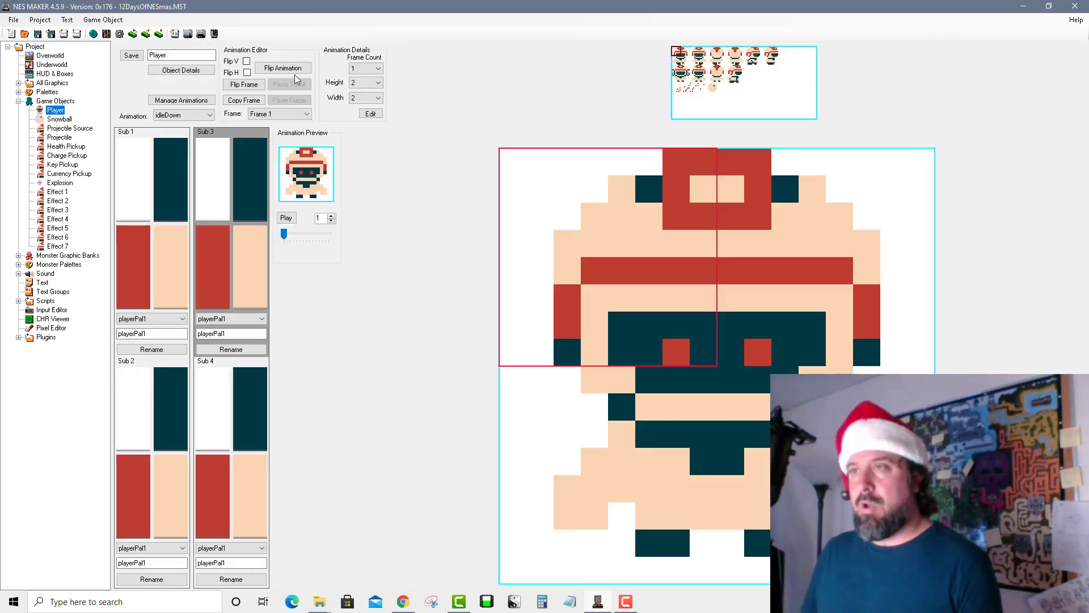
{"action": "left_click", "coordinate": [181, 70]}
{"action": "left_click", "coordinate": [84, 53]}
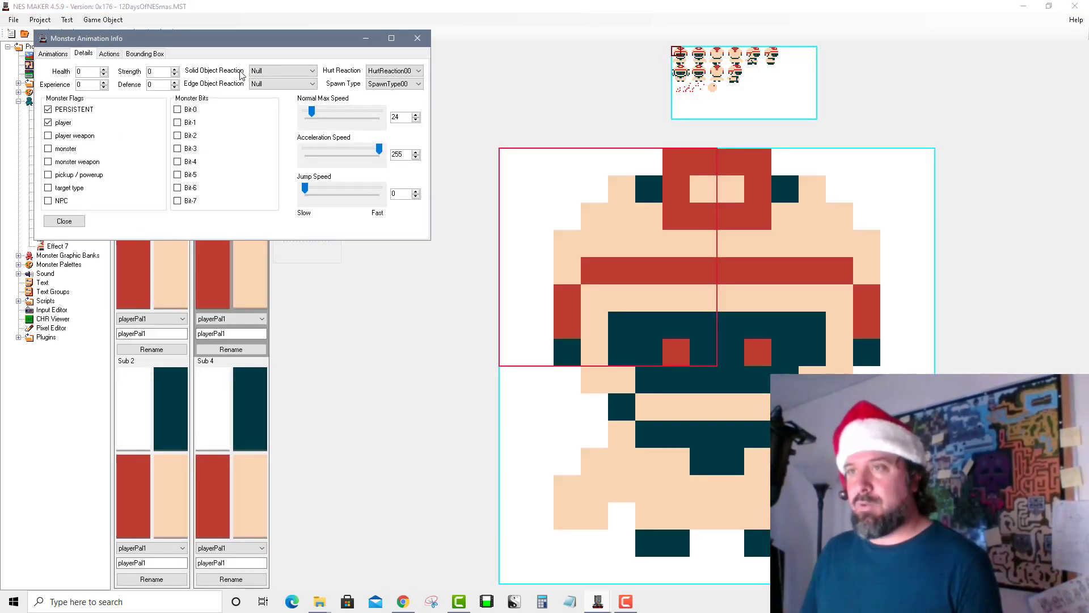
{"action": "left_click", "coordinate": [282, 70]}
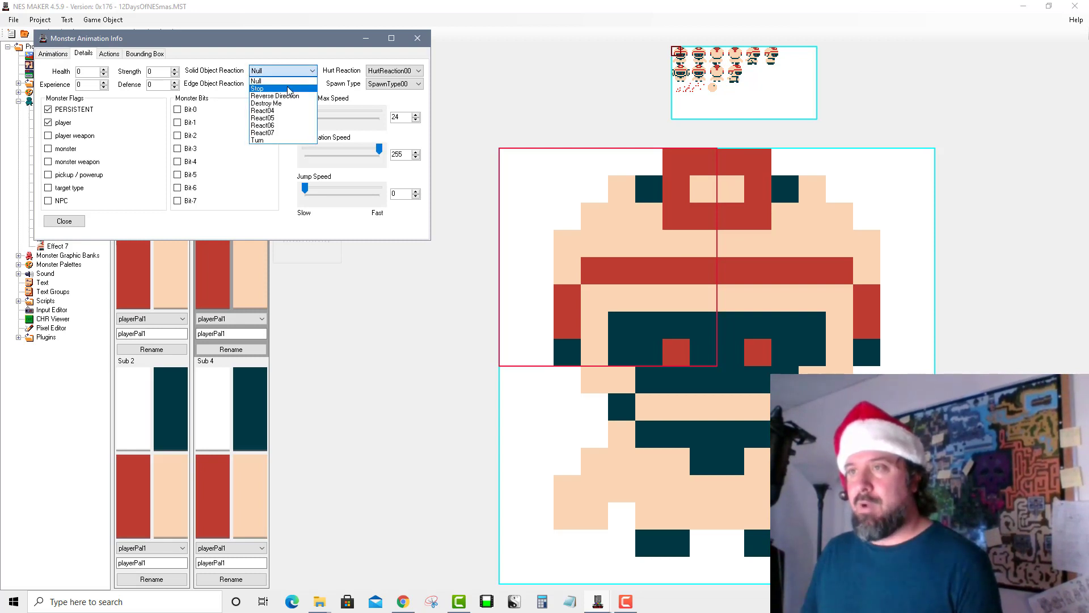
{"action": "left_click", "coordinate": [287, 89]}
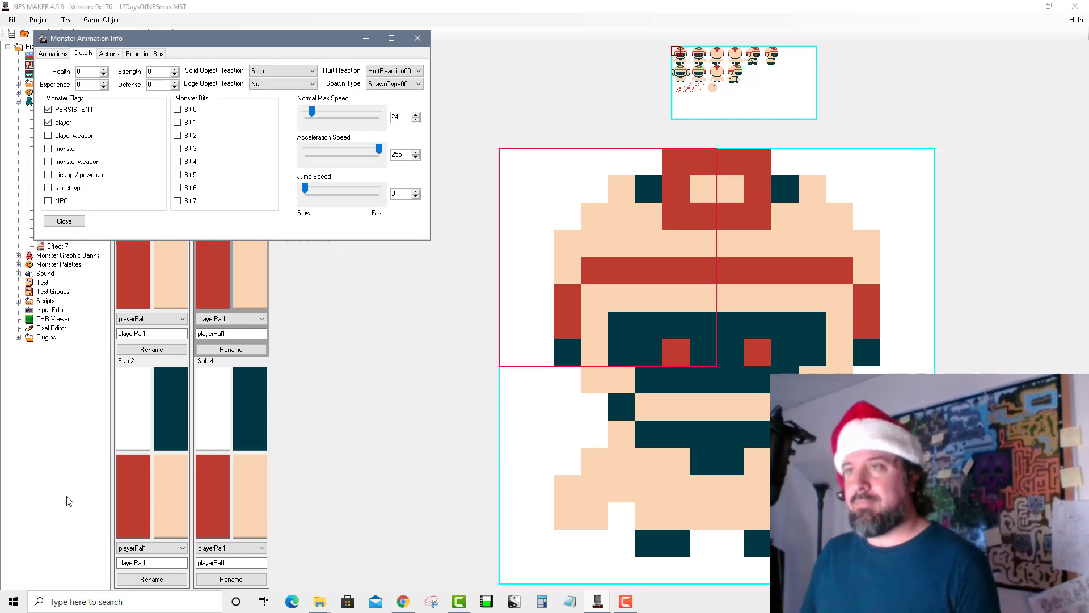
{"action": "left_click", "coordinate": [64, 222]}
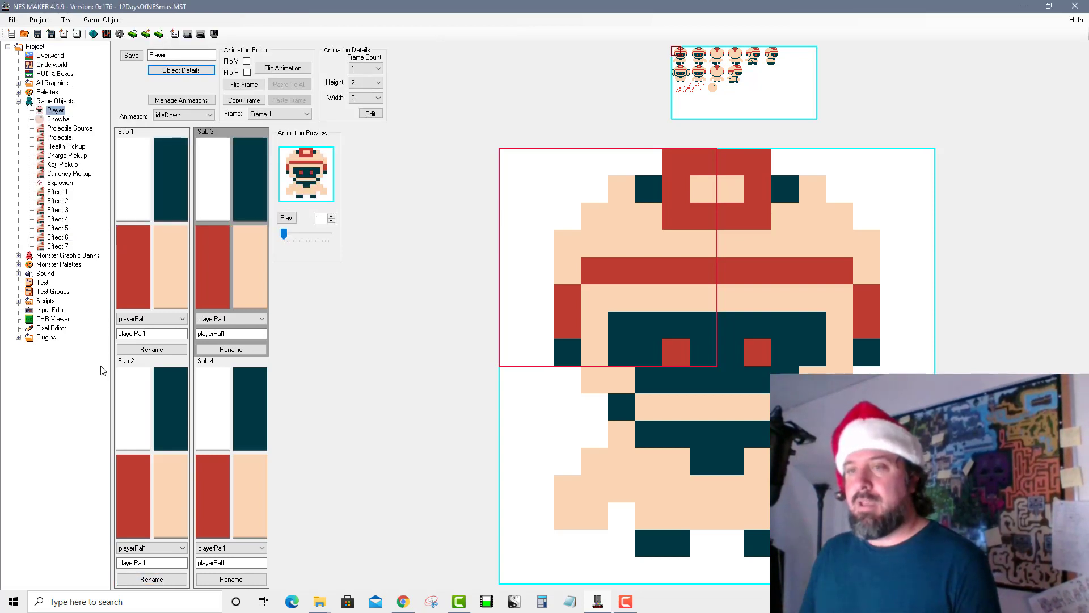
Paint Solid collision onto the tree, house, reindeer and sleigh tiles of the overworld Main Game screen.
{"action": "left_click", "coordinate": [55, 57]}
{"action": "double_click", "coordinate": [358, 196]}
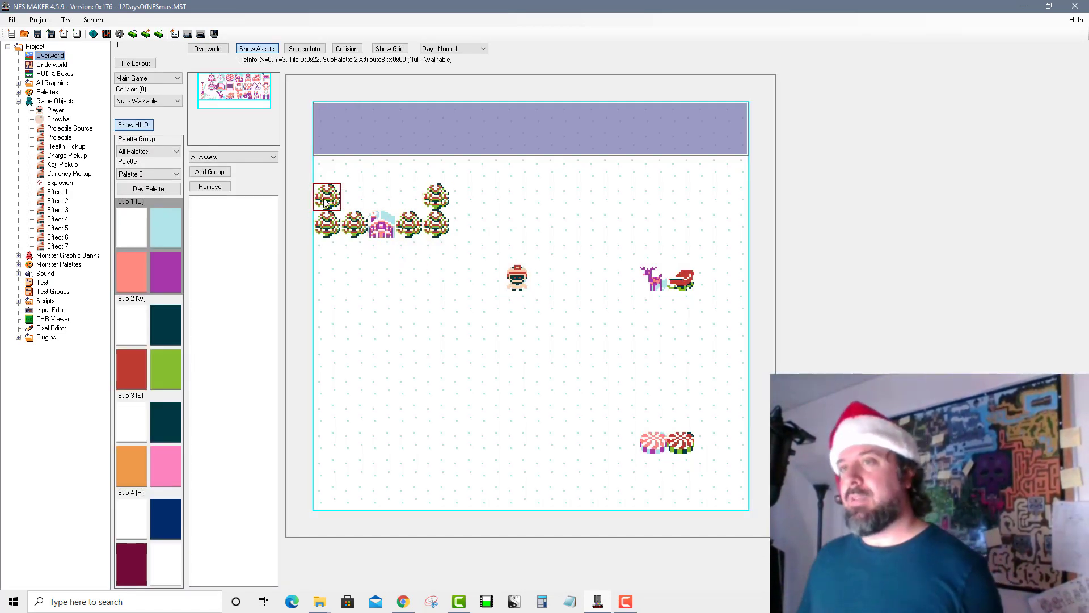
{"action": "left_click", "coordinate": [154, 102]}
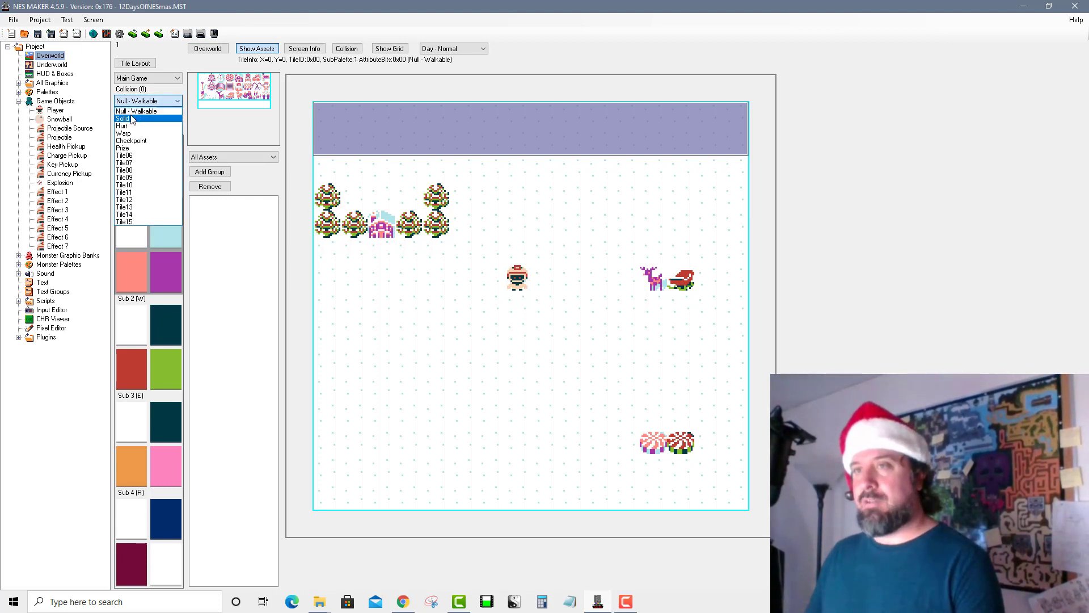
{"action": "left_click", "coordinate": [133, 121]}
{"action": "left_click", "coordinate": [134, 101]}
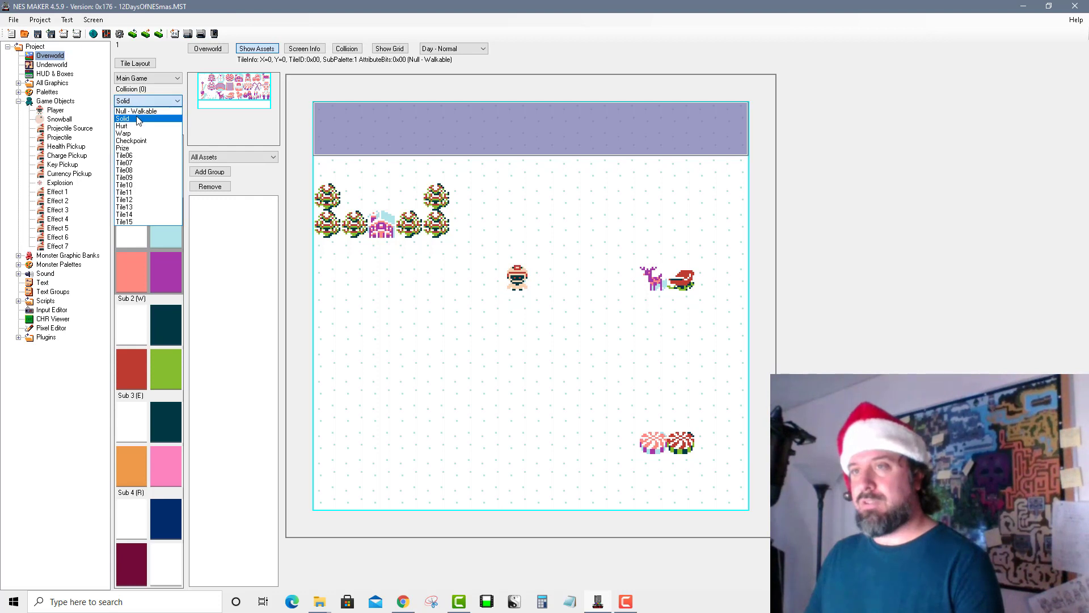
{"action": "left_click", "coordinate": [138, 119]}
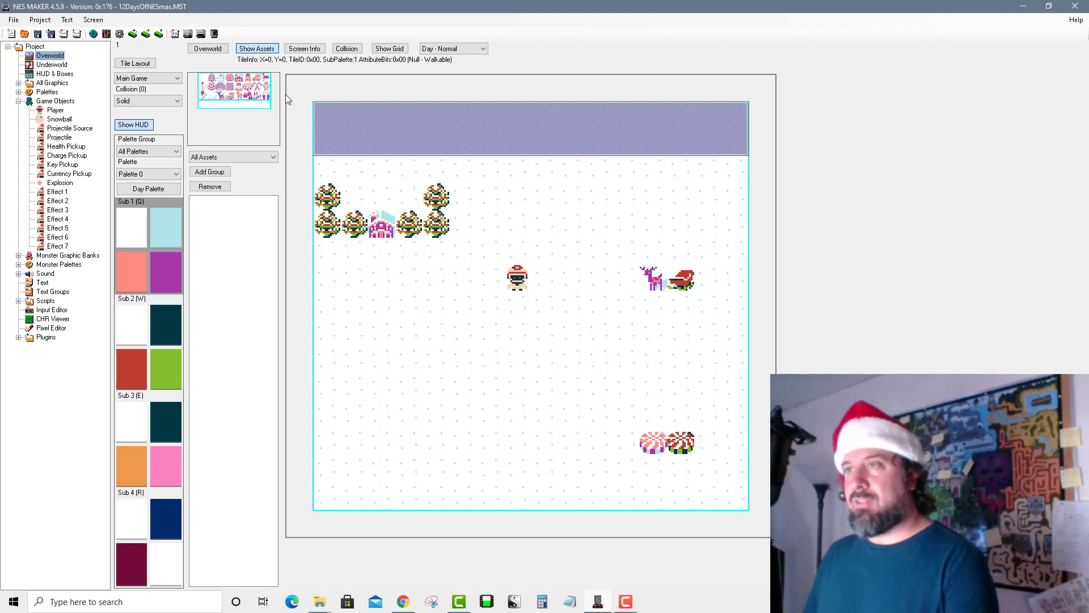
{"action": "left_click", "coordinate": [341, 50]}
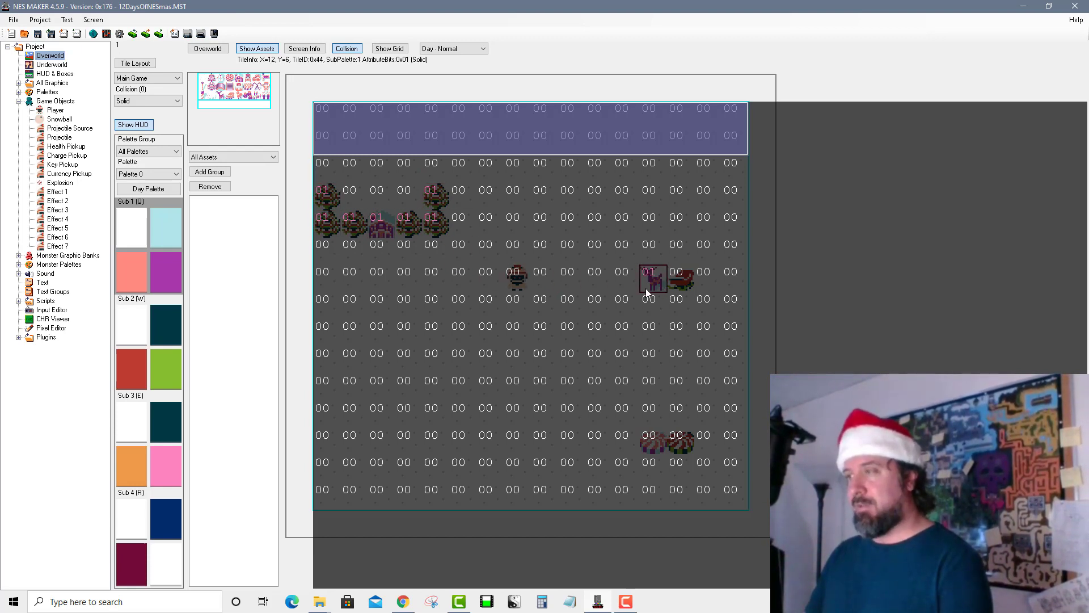
{"action": "left_click", "coordinate": [670, 281]}
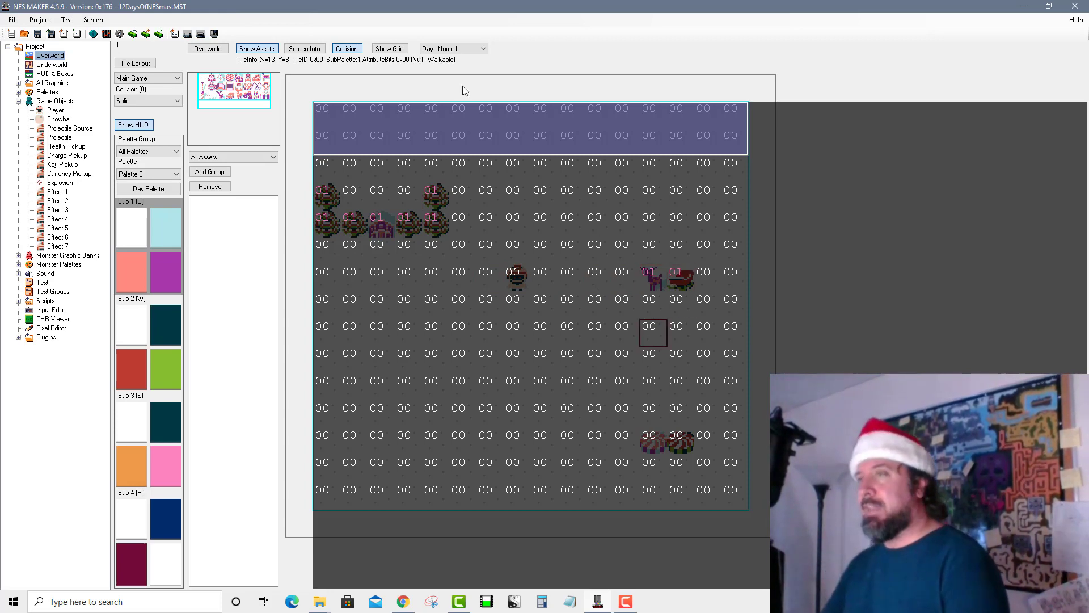
Compare the overworld screen with and without the collision overlay, and view its screen details.
{"action": "left_click", "coordinate": [355, 51]}
{"action": "left_click", "coordinate": [356, 51]}
{"action": "left_click", "coordinate": [355, 51]}
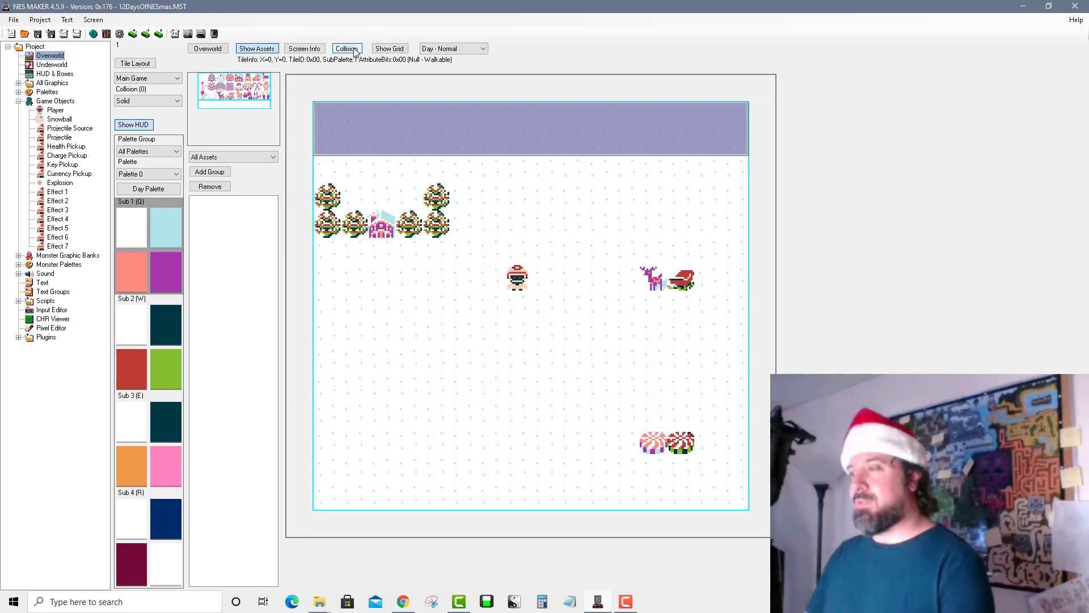
{"action": "left_click", "coordinate": [356, 51]}
{"action": "left_click", "coordinate": [355, 51]}
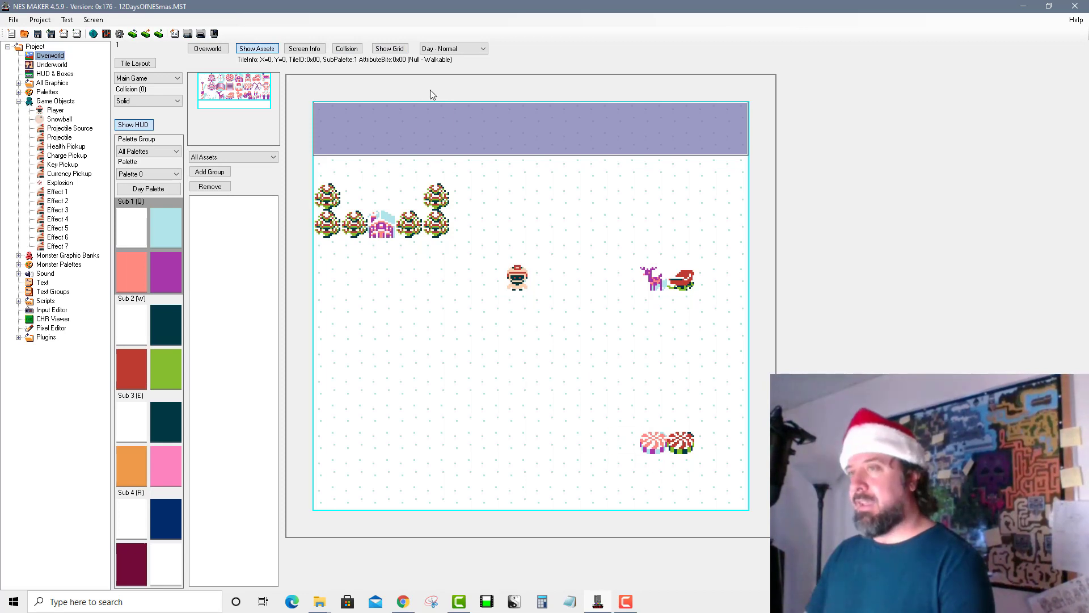
{"action": "left_click", "coordinate": [310, 51]}
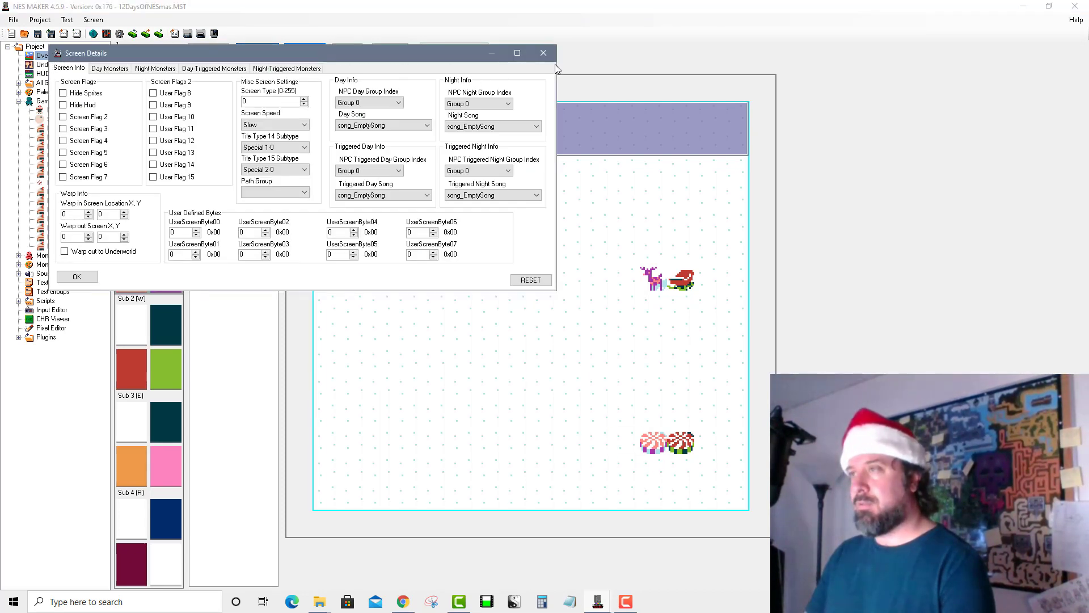
{"action": "left_click", "coordinate": [543, 53]}
Change the attribute of both striped candy tiles to Solid, one with the collision overlay shown and the other with it hidden.
{"action": "left_click", "coordinate": [346, 48]}
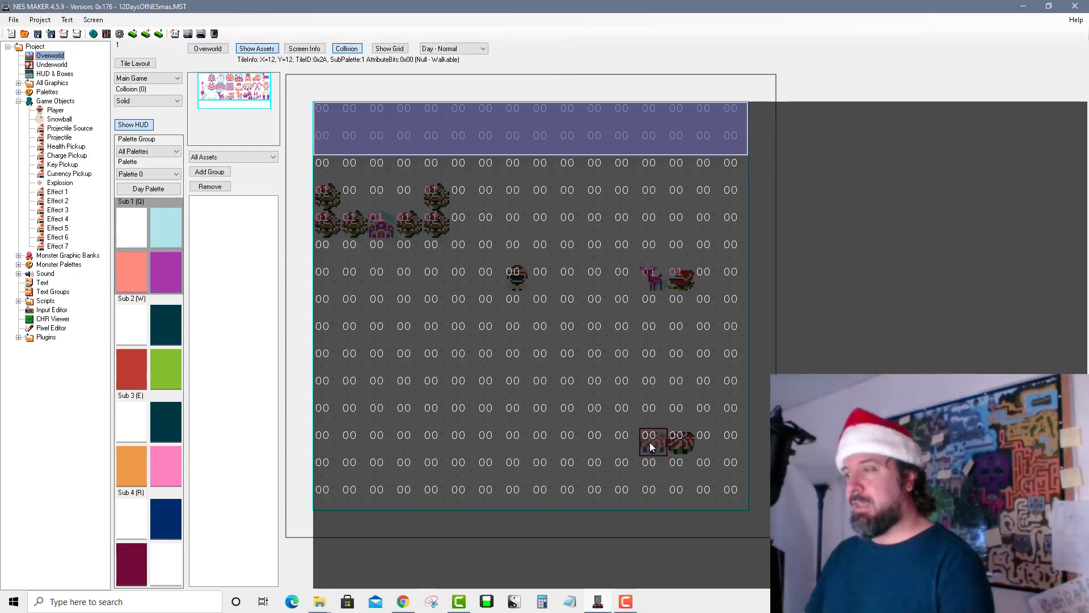
{"action": "right_click", "coordinate": [652, 448]}
{"action": "mouse_move", "coordinate": [684, 492]}
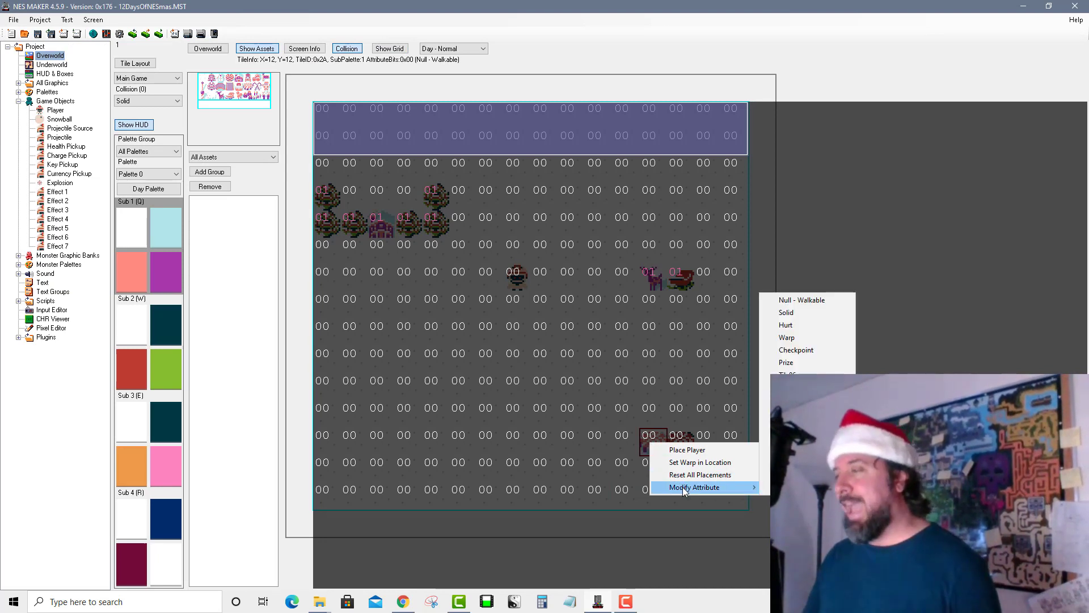
{"action": "left_click", "coordinate": [786, 312]}
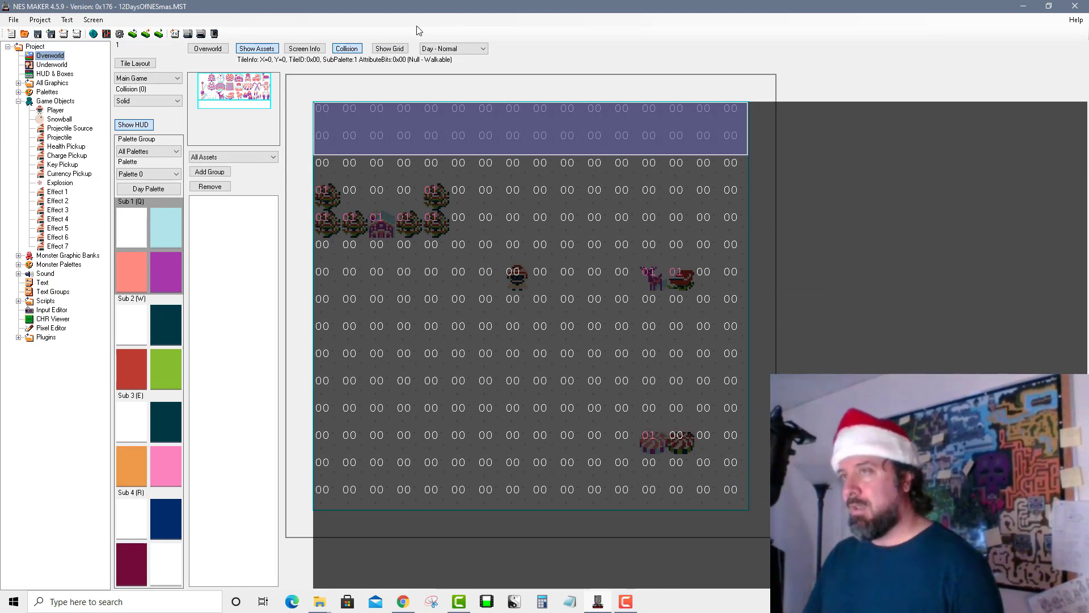
{"action": "left_click", "coordinate": [357, 53]}
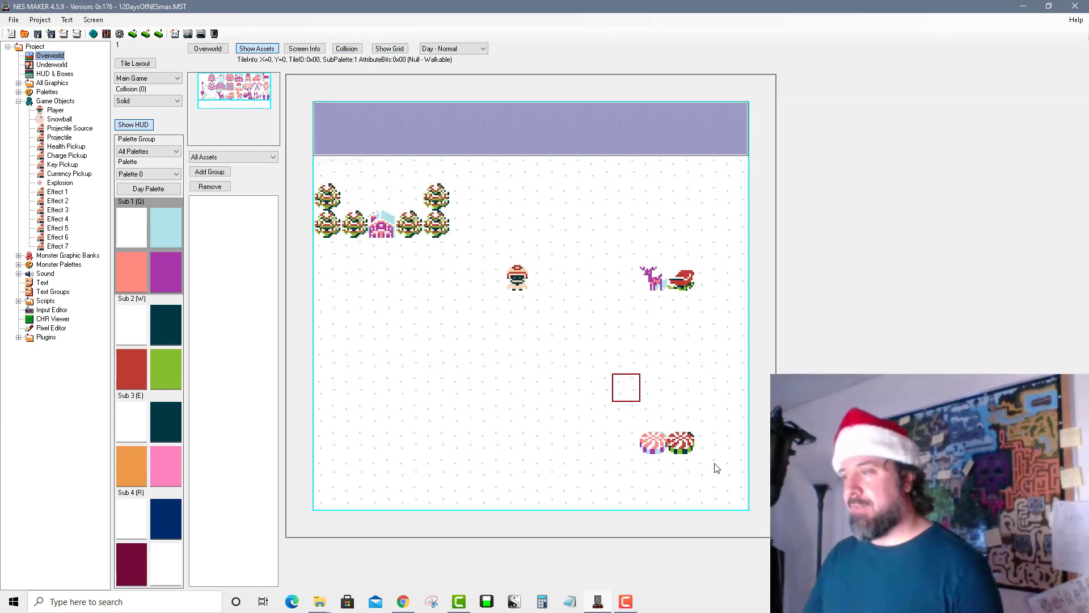
{"action": "right_click", "coordinate": [682, 443]}
{"action": "mouse_move", "coordinate": [716, 489]}
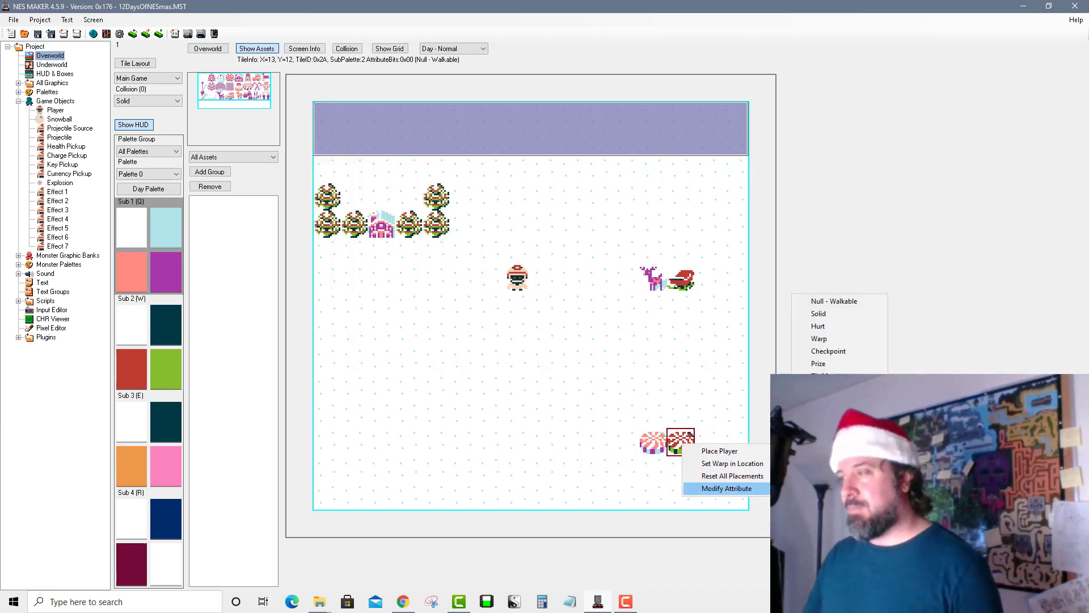
{"action": "left_click", "coordinate": [821, 313]}
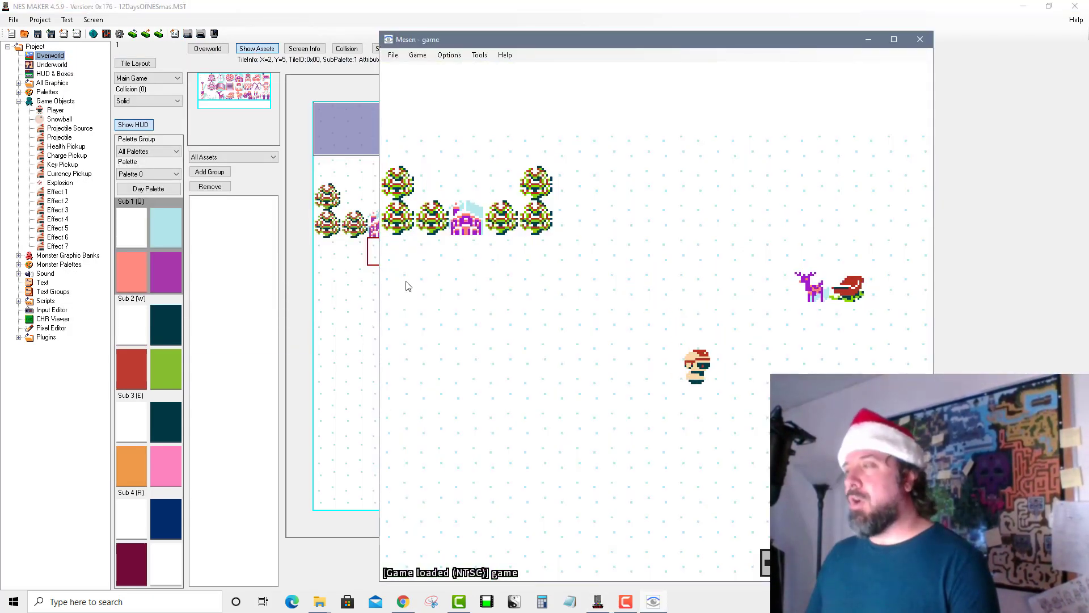
Walk the player up against the trees beside the house from several directions to test their solid collision.
{"action": "key", "text": "Right"}
{"action": "key", "text": "Up"}
{"action": "key", "text": "Left"}
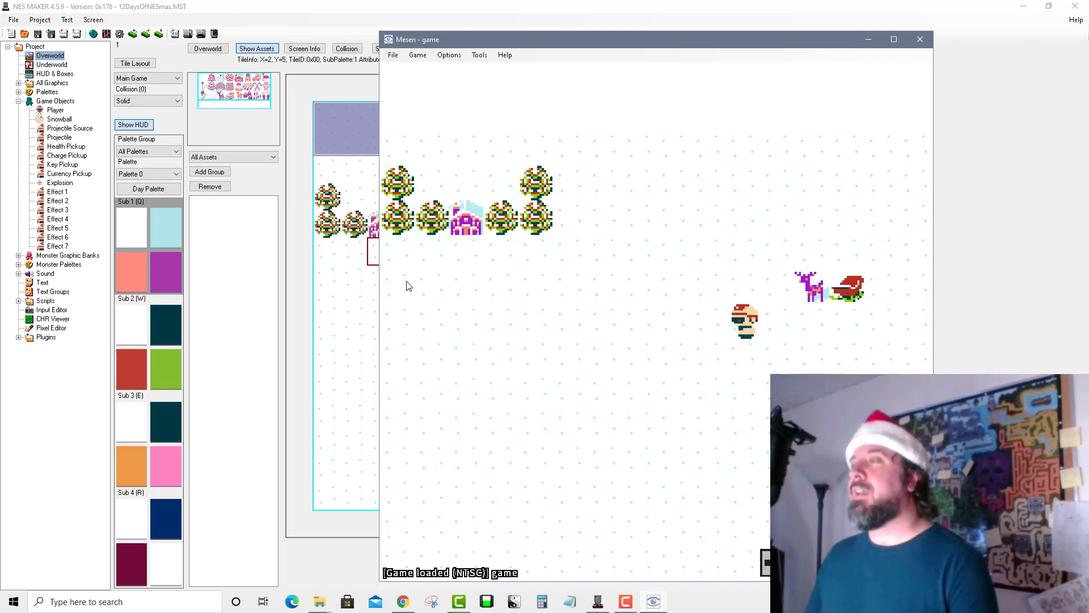
{"action": "key", "text": "Up"}
{"action": "key", "text": "Left"}
{"action": "key", "text": "Down"}
{"action": "key", "text": "Left"}
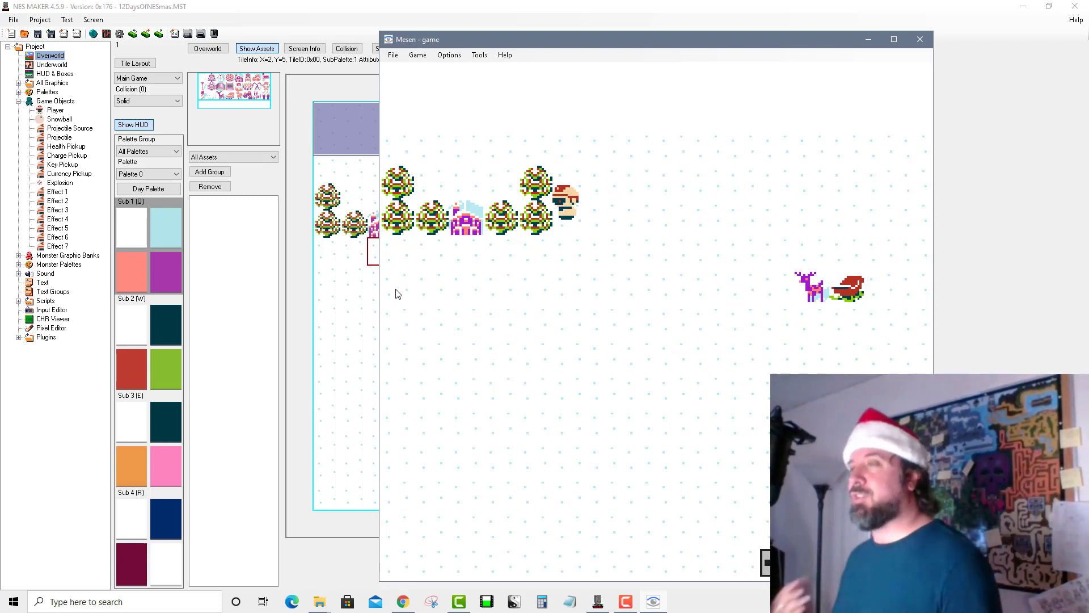
{"action": "key", "text": "Down"}
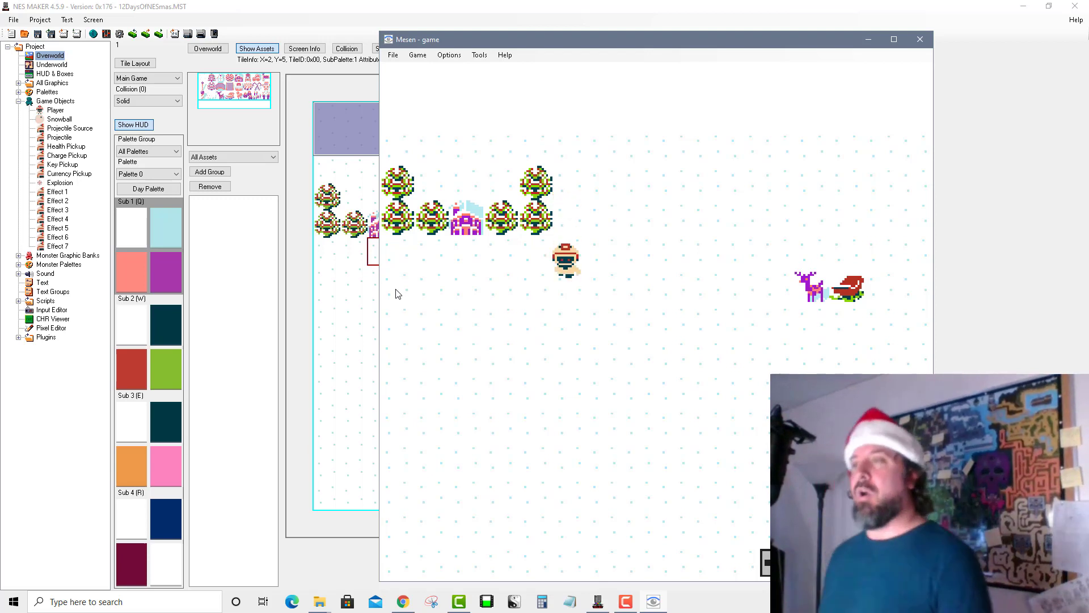
{"action": "key", "text": "Left"}
{"action": "key", "text": "Up"}
{"action": "key", "text": "Right"}
{"action": "key", "text": "Right"}
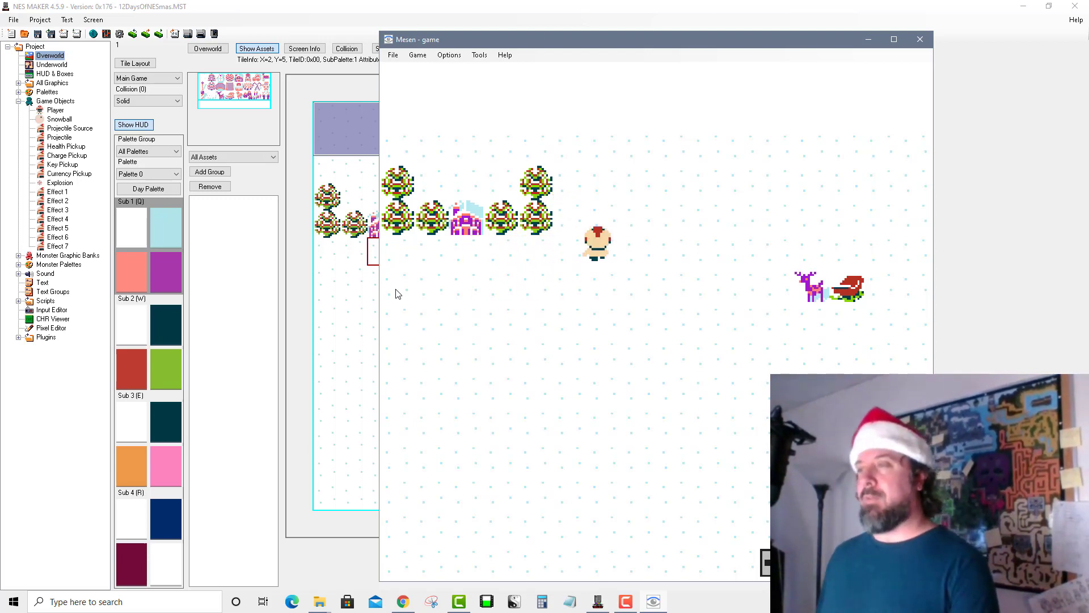
{"action": "key", "text": "Up"}
{"action": "key", "text": "Left"}
{"action": "key", "text": "Down"}
{"action": "key", "text": "Down"}
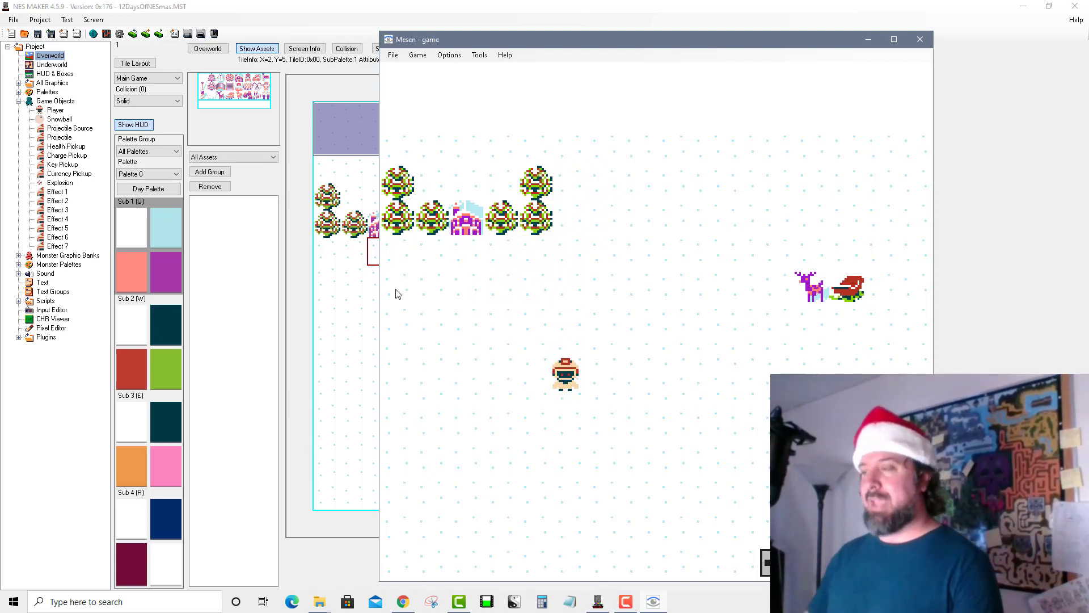
Walk the player around the reindeer and sleigh to test the collision on those tiles.
{"action": "key", "text": "Right"}
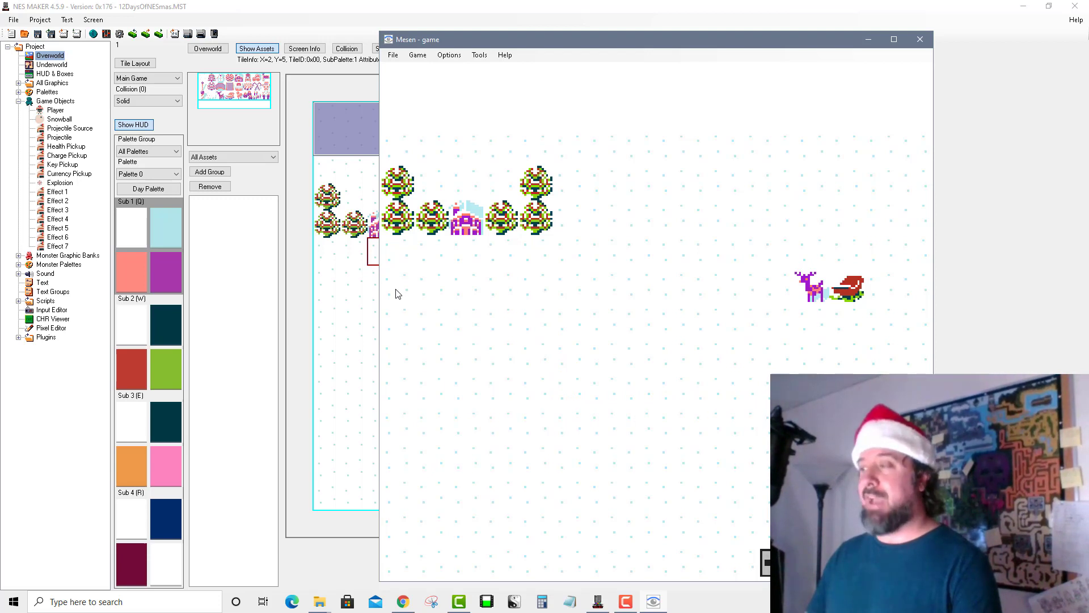
{"action": "key", "text": "Up"}
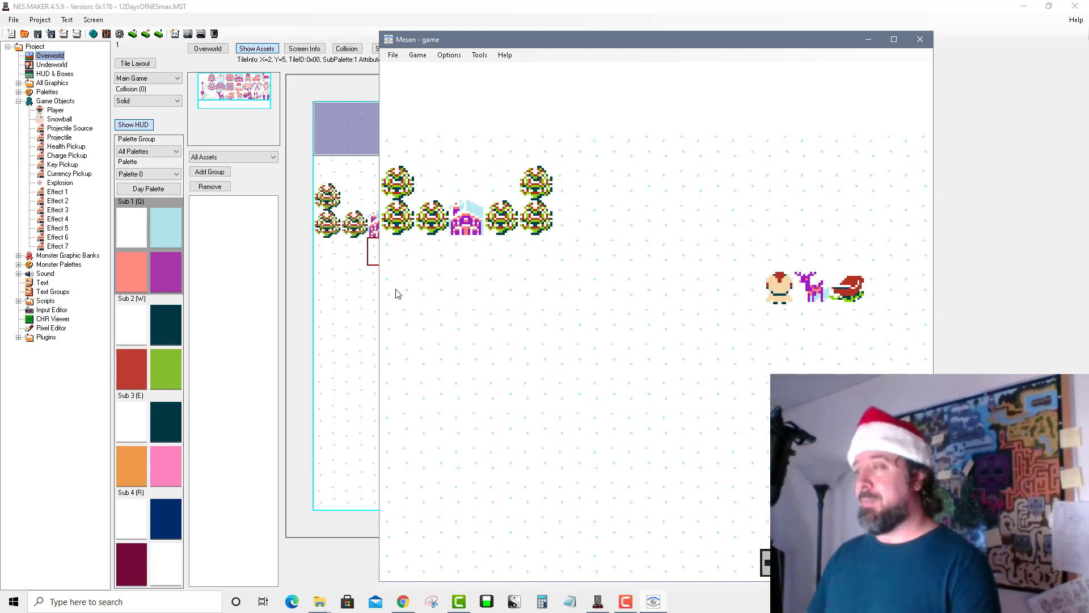
{"action": "key", "text": "Left"}
{"action": "key", "text": "Up"}
{"action": "key", "text": "Right"}
{"action": "key", "text": "Down"}
{"action": "key", "text": "Left"}
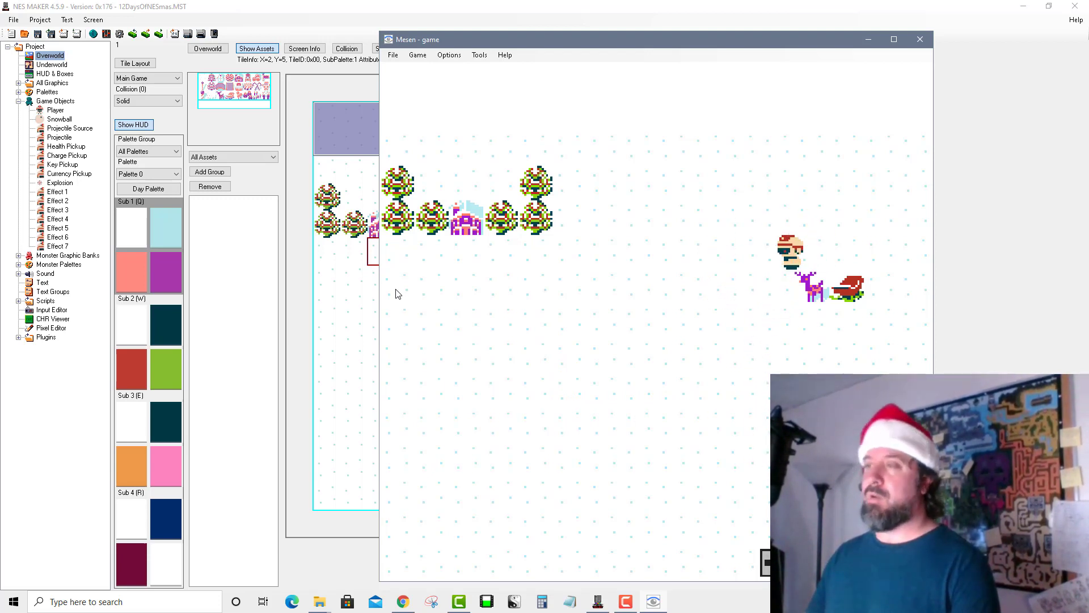
Walk the player back to the trees and across the open snow, and close the game test window.
{"action": "key", "text": "Up"}
{"action": "key", "text": "Left"}
{"action": "key", "text": "Down"}
{"action": "key", "text": "Left"}
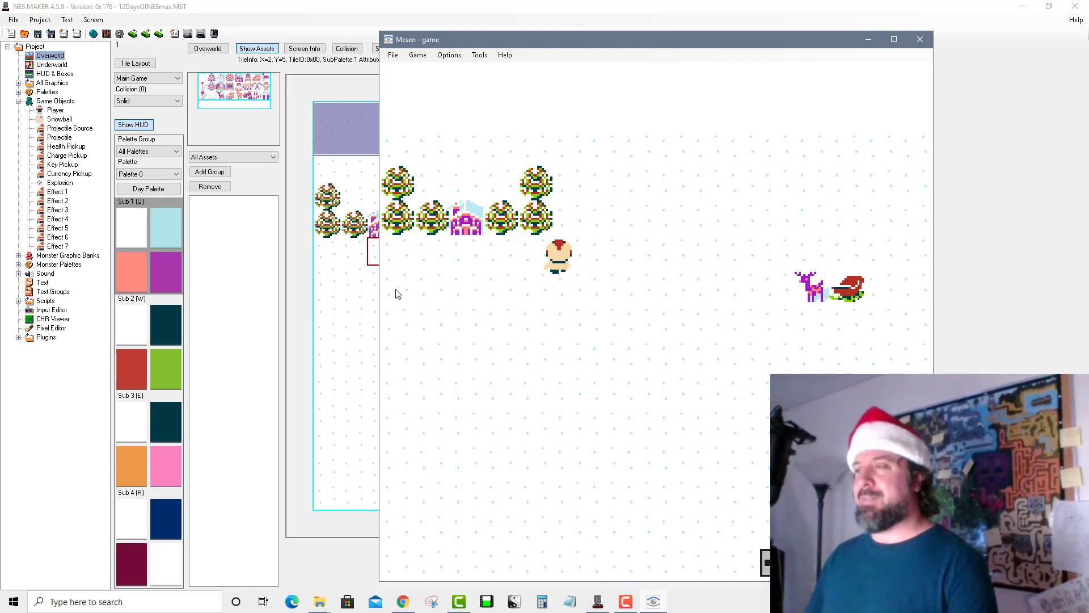
{"action": "key", "text": "Up"}
{"action": "key", "text": "Right"}
{"action": "key", "text": "Up"}
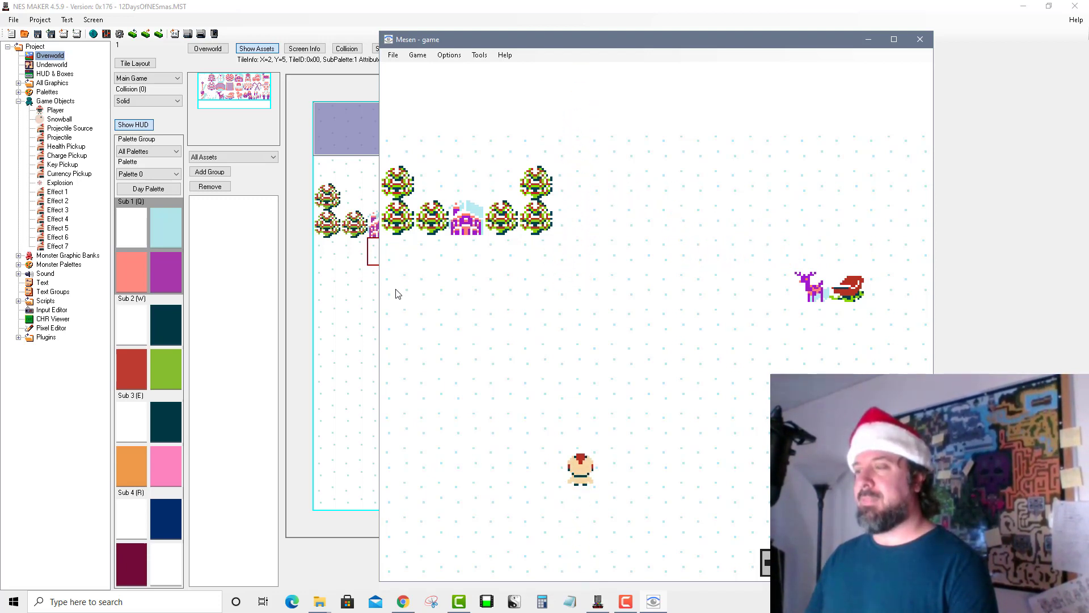
{"action": "key", "text": "Right"}
{"action": "key", "text": "Up"}
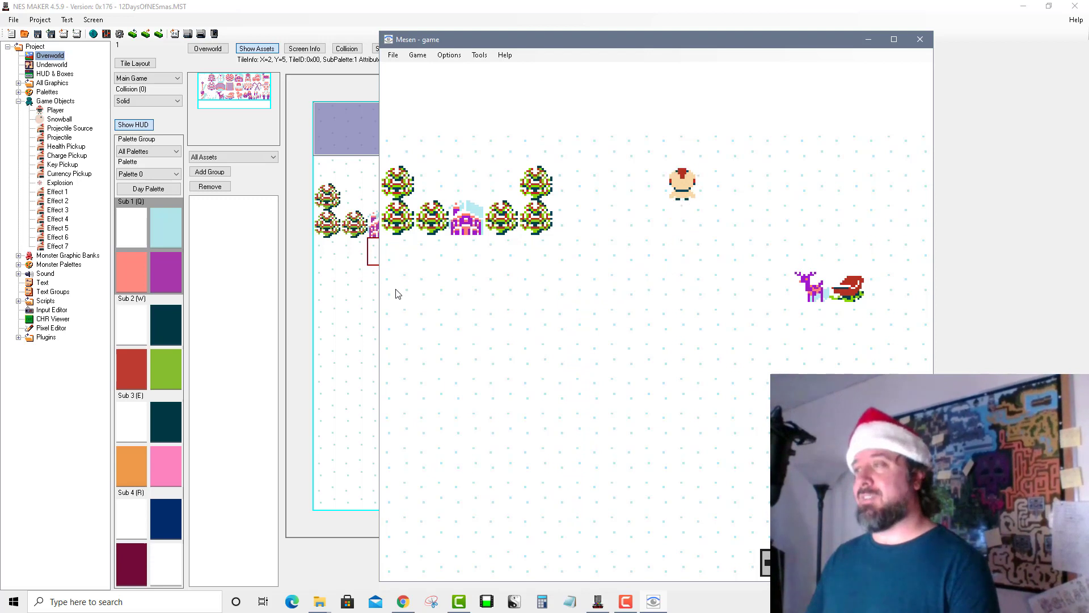
{"action": "key", "text": "Up"}
{"action": "key", "text": "Left"}
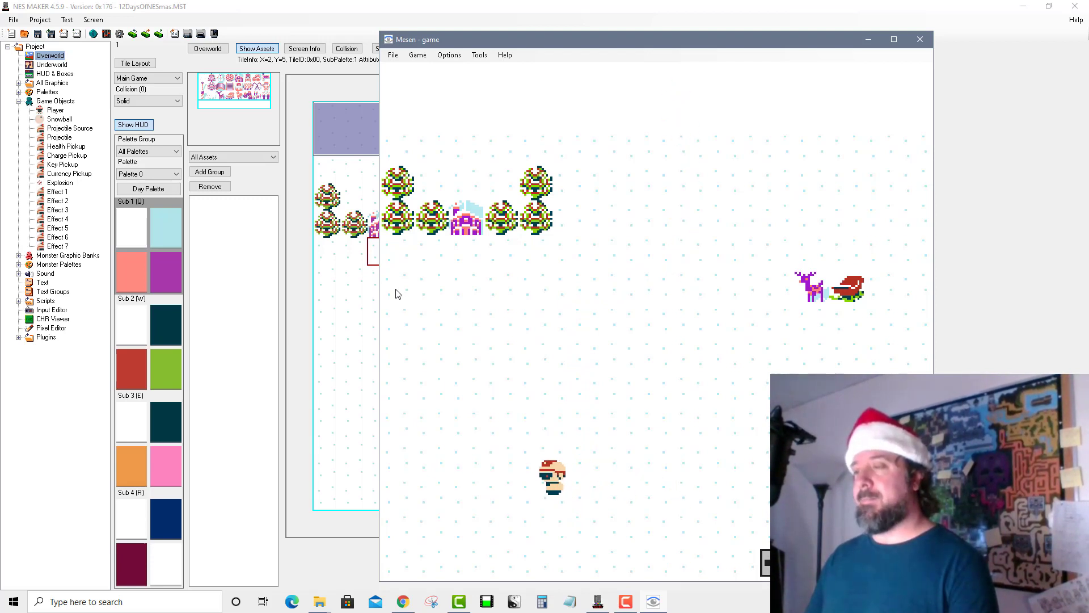
{"action": "key", "text": "Left"}
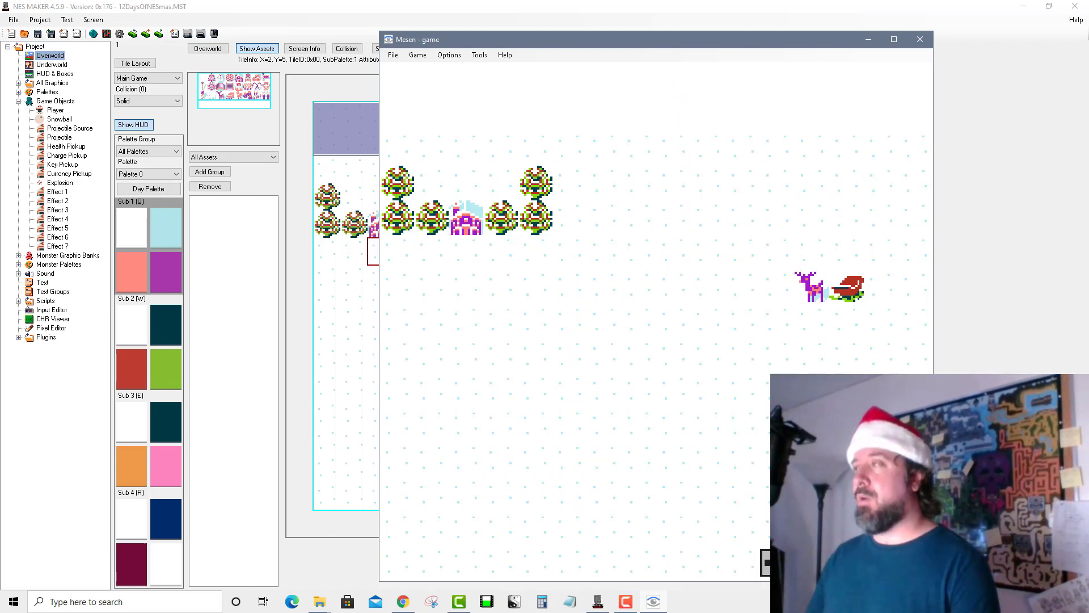
{"action": "left_click", "coordinate": [921, 40]}
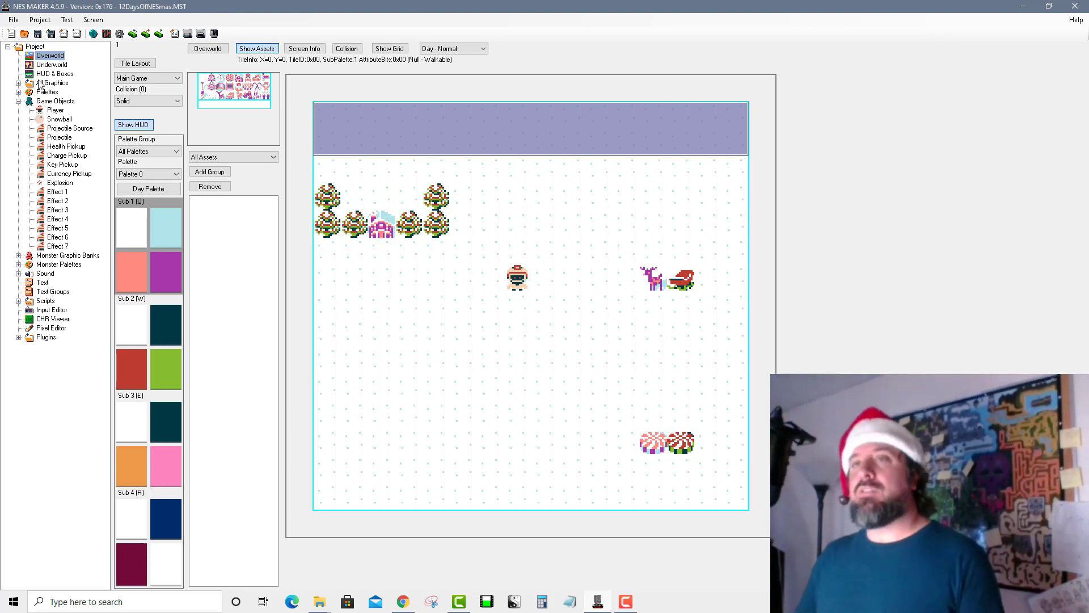
In the graphics Assets editor, start an asset from the B1 Main-0 snowman tile and size it 2 wide by 2 high.
{"action": "left_click", "coordinate": [18, 83]}
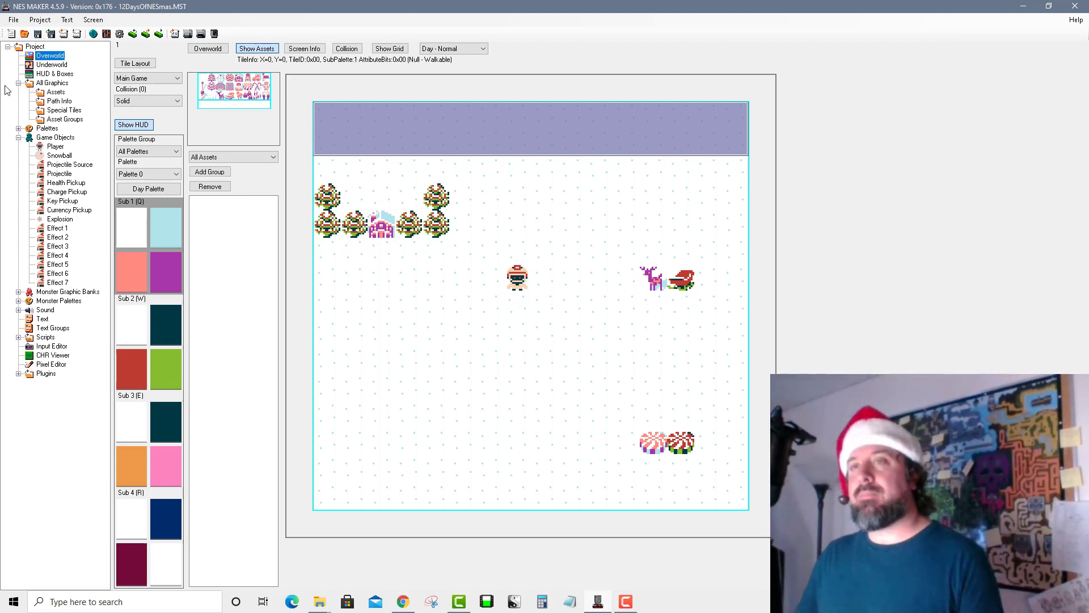
{"action": "left_click", "coordinate": [47, 93]}
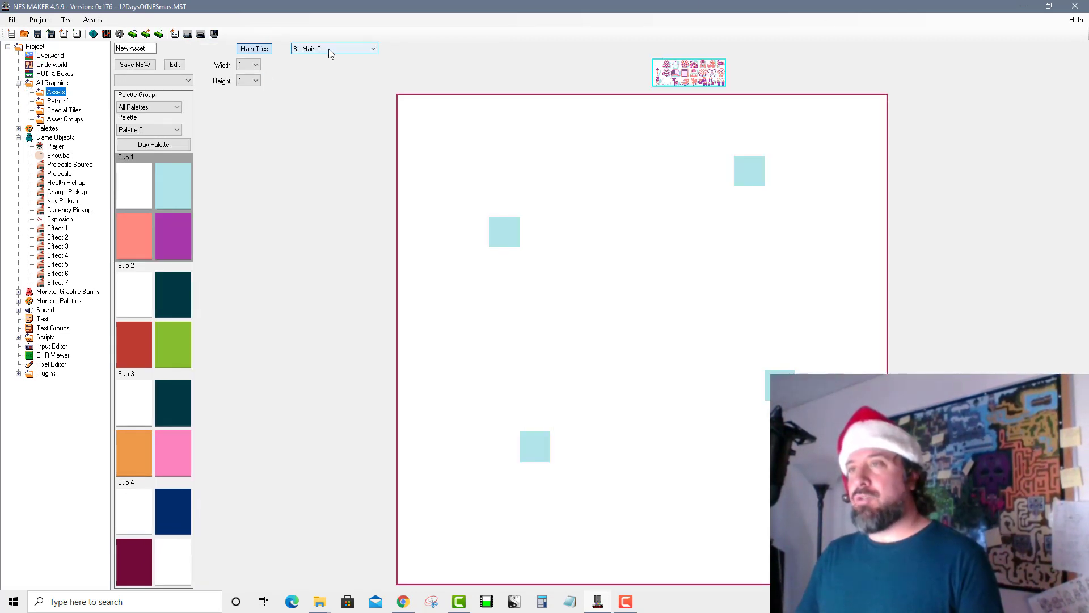
{"action": "left_click", "coordinate": [328, 49]}
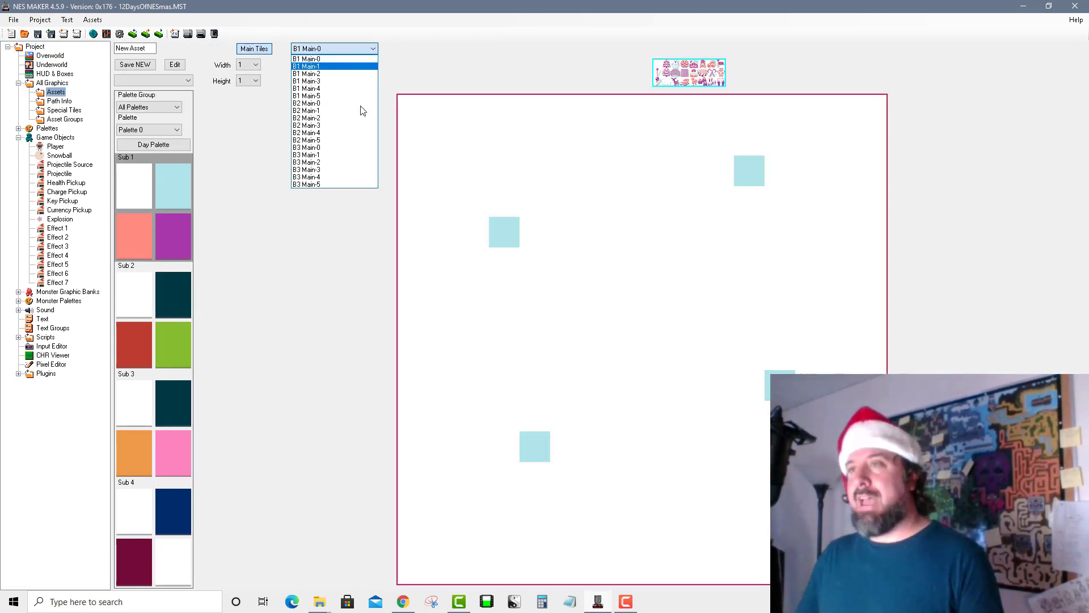
{"action": "left_click", "coordinate": [326, 60]}
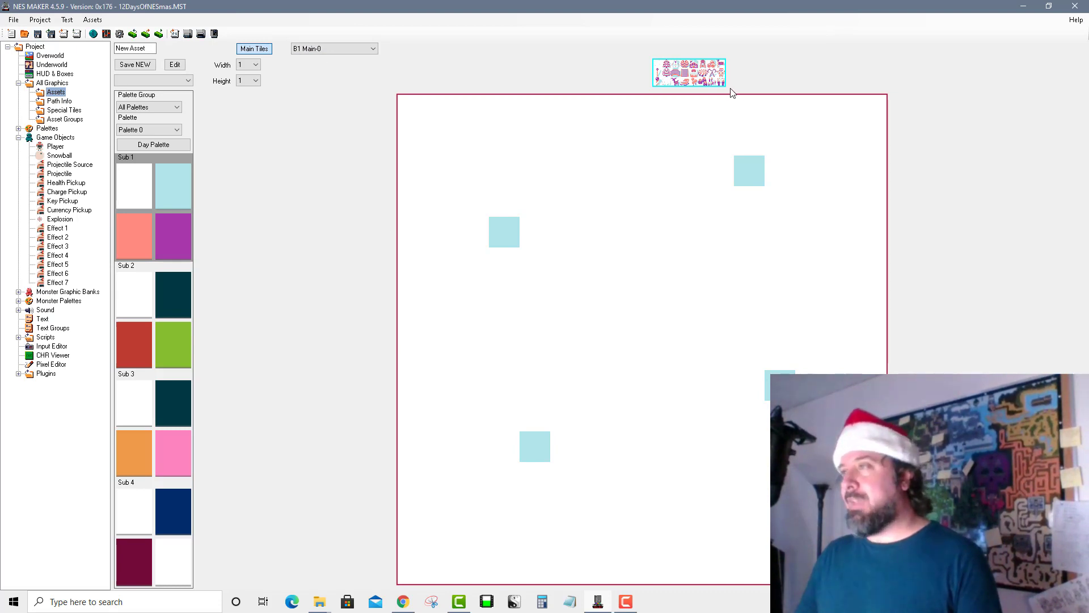
{"action": "left_click", "coordinate": [676, 72]}
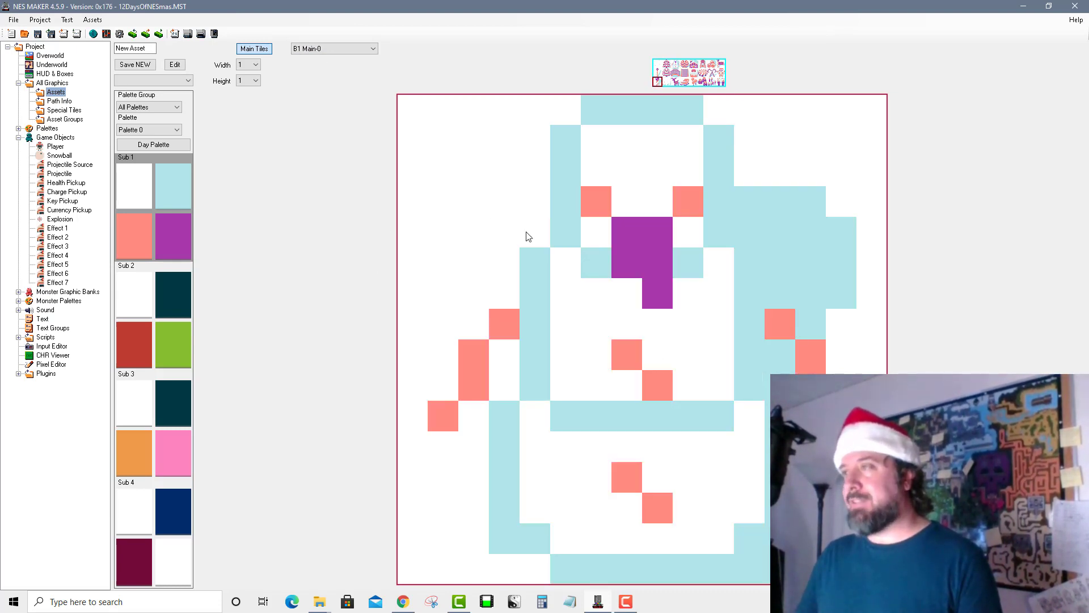
{"action": "left_click", "coordinate": [253, 65]}
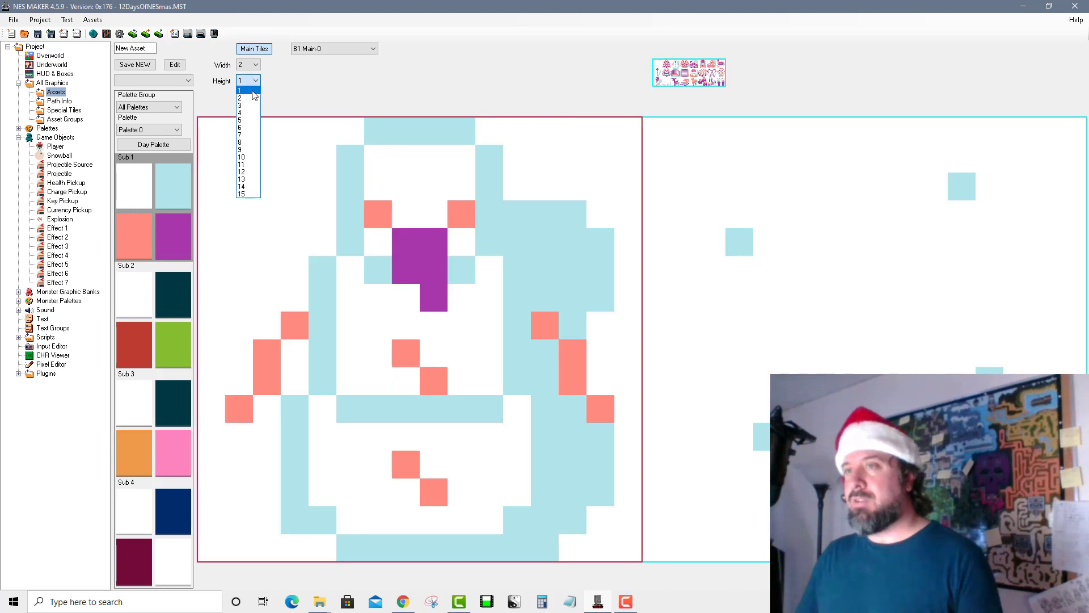
{"action": "left_click", "coordinate": [248, 83]}
Fill the three empty cells of the 2 by 2 asset with the same snowman tile.
{"action": "left_click", "coordinate": [685, 83]}
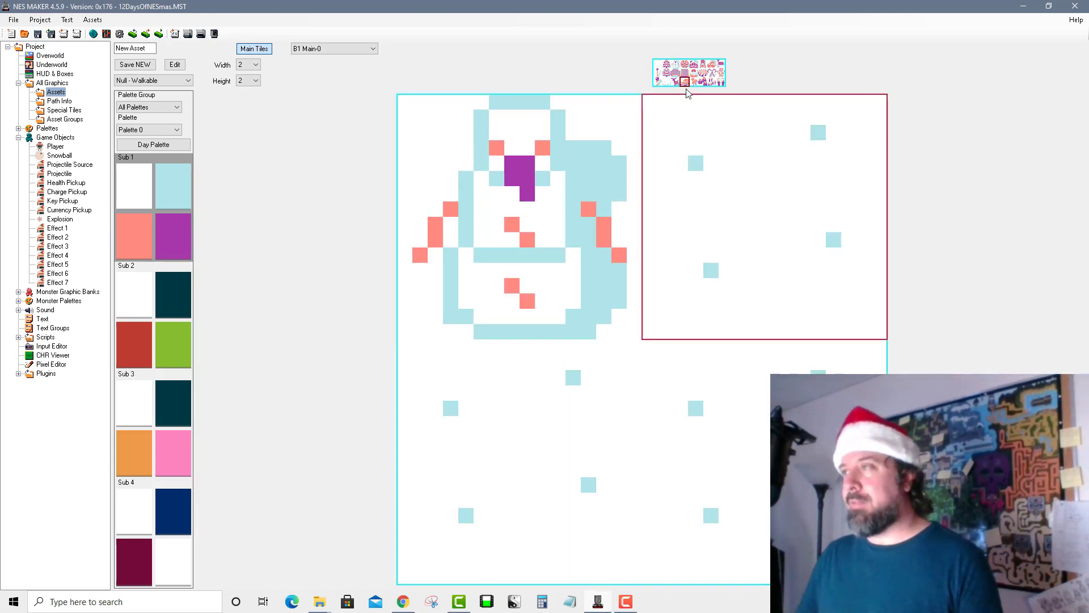
{"action": "left_click", "coordinate": [678, 65]}
{"action": "left_click", "coordinate": [537, 444]}
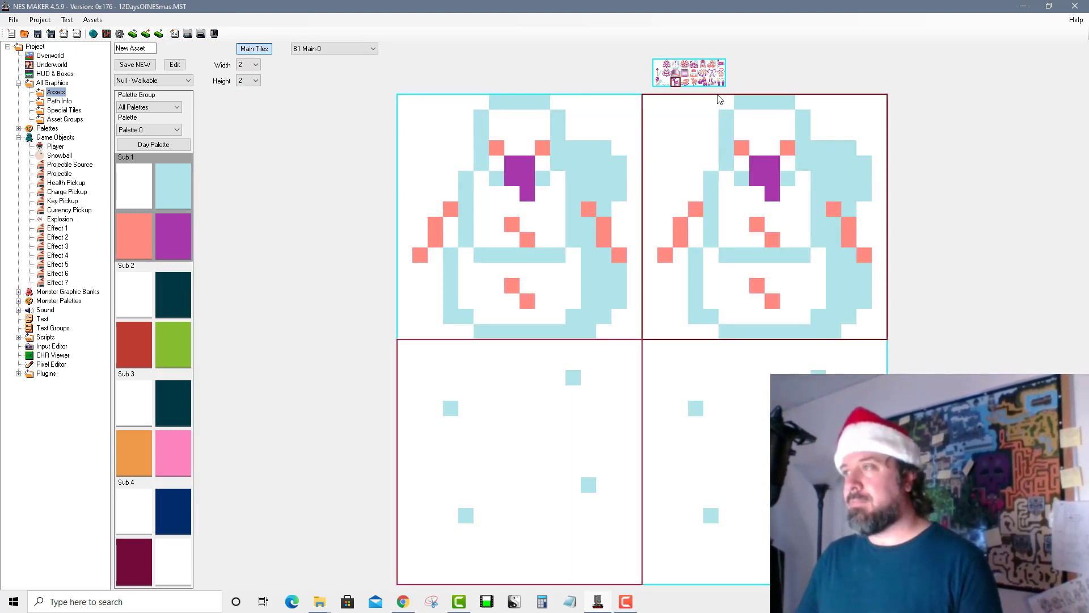
{"action": "left_click", "coordinate": [676, 65]}
{"action": "left_click", "coordinate": [737, 346]}
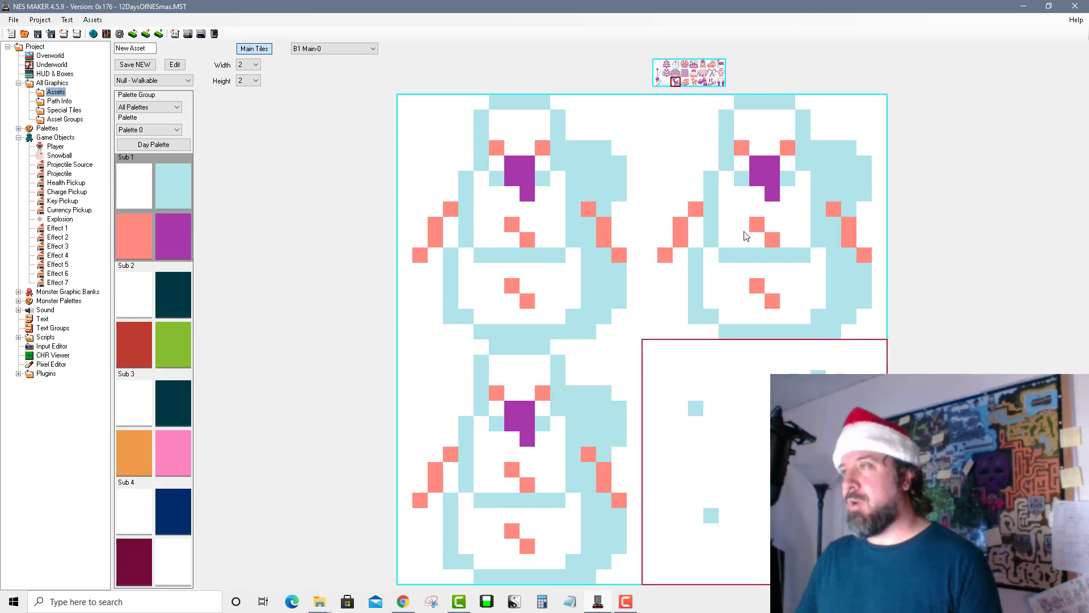
{"action": "left_click", "coordinate": [676, 65]}
{"action": "left_click", "coordinate": [594, 188]}
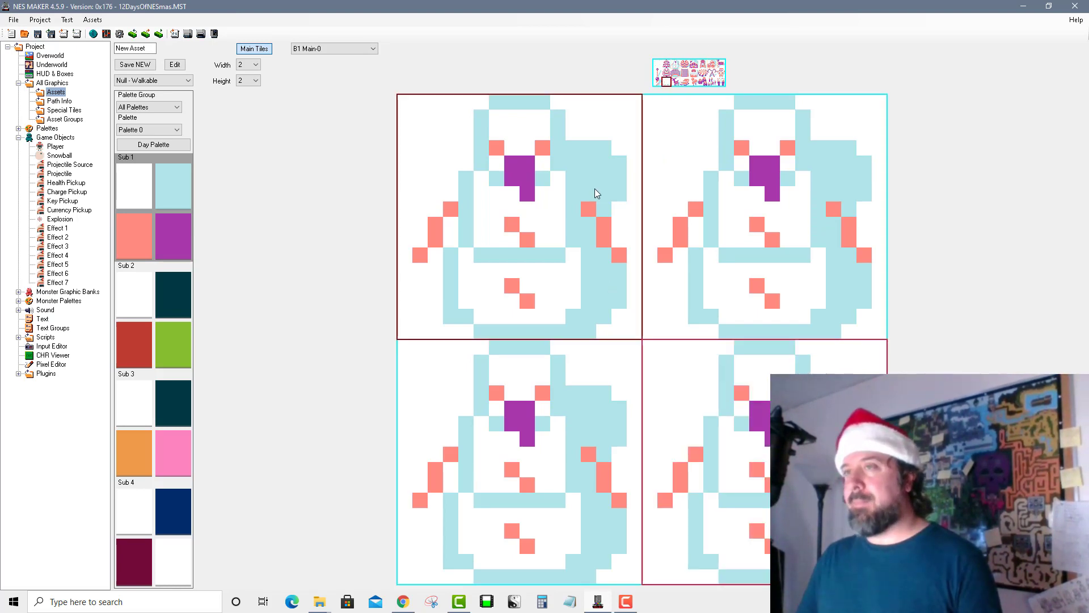
Set the collision type of each of the asset's four snowman cells to Solid.
{"action": "left_click", "coordinate": [187, 80]}
{"action": "left_click", "coordinate": [142, 97]}
{"action": "left_click", "coordinate": [651, 254], "text": "shift"}
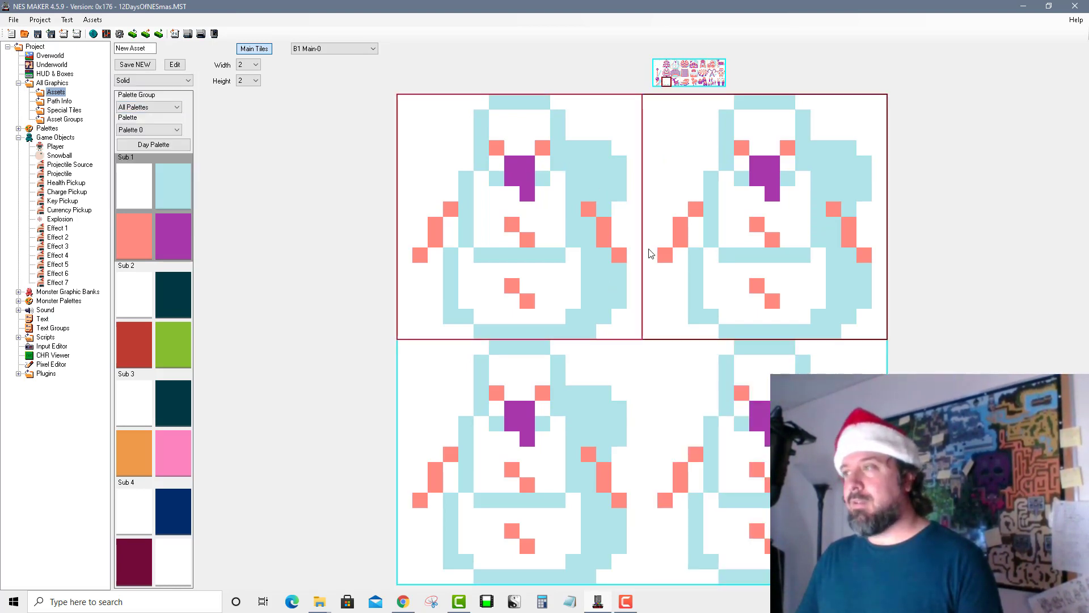
{"action": "left_click", "coordinate": [143, 78]}
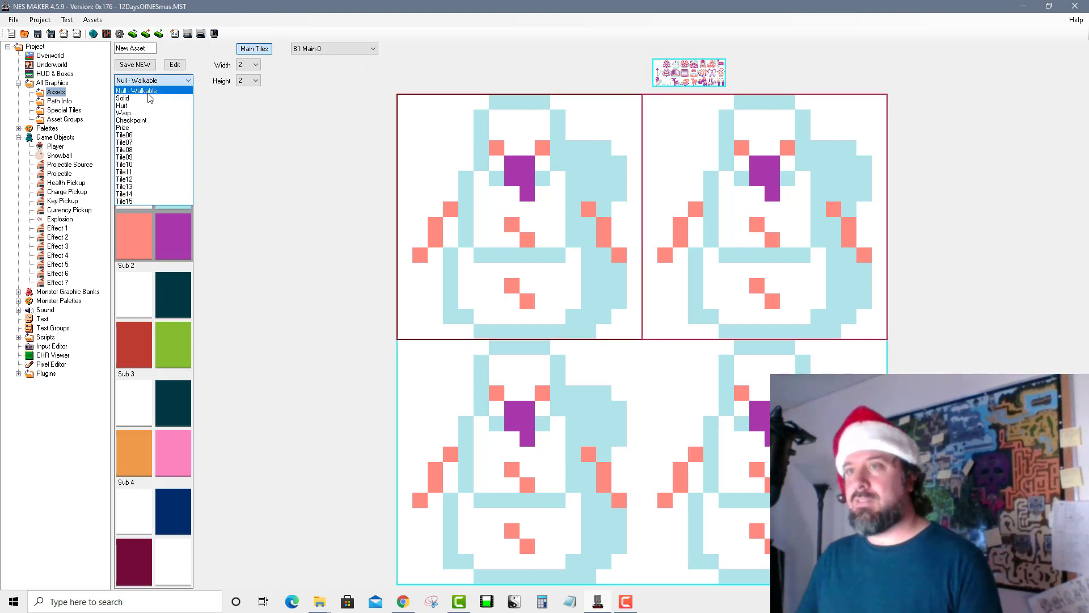
{"action": "left_click", "coordinate": [146, 97]}
{"action": "left_click", "coordinate": [424, 384]}
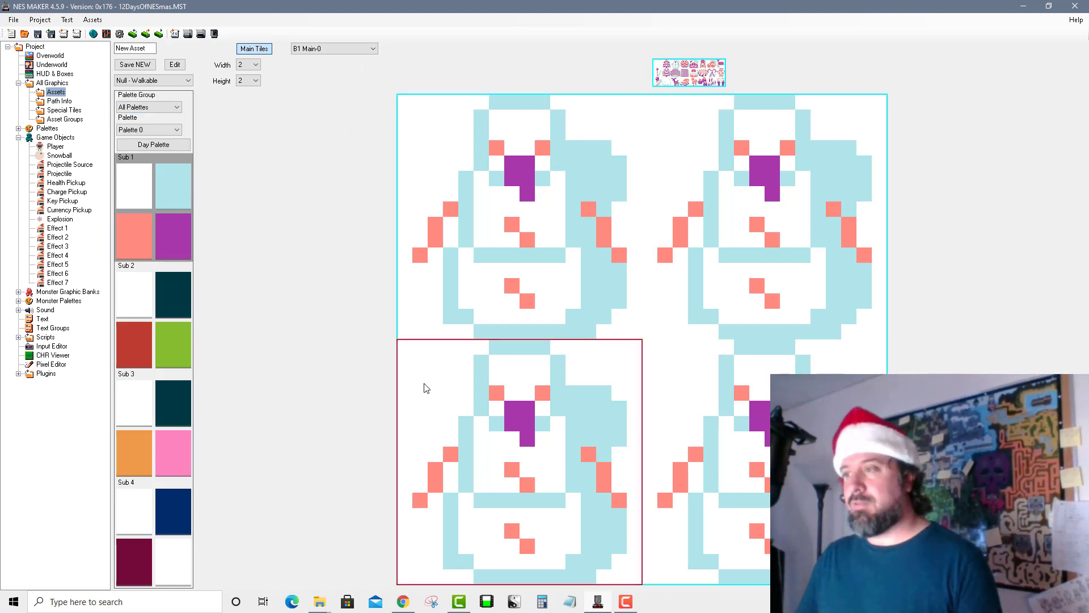
{"action": "left_click", "coordinate": [170, 80]}
{"action": "left_click", "coordinate": [148, 97]}
{"action": "left_click", "coordinate": [661, 433]}
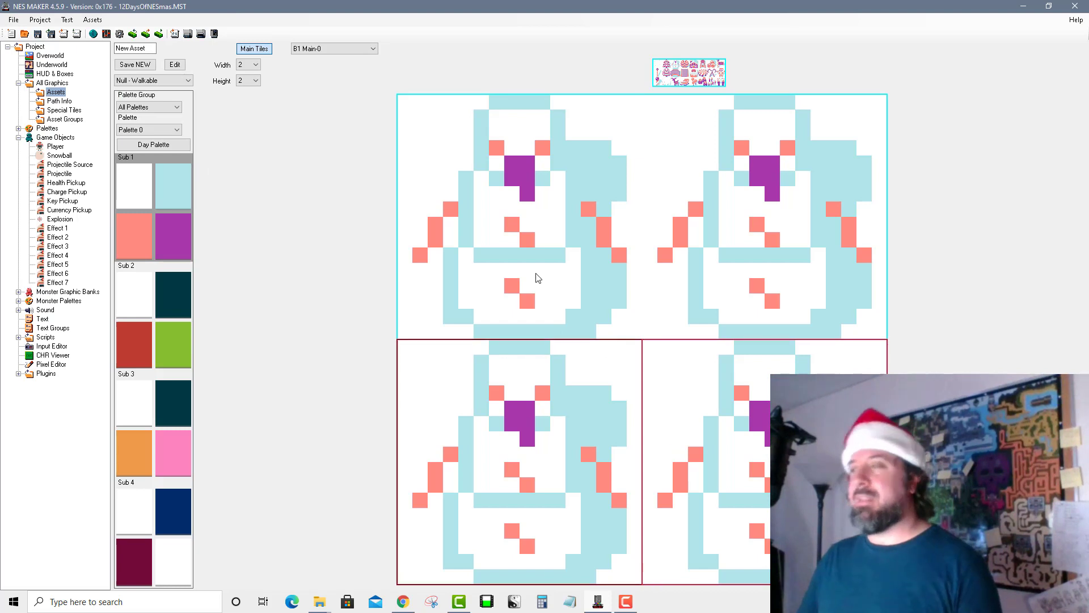
{"action": "left_click", "coordinate": [158, 80]}
{"action": "left_click", "coordinate": [148, 98]}
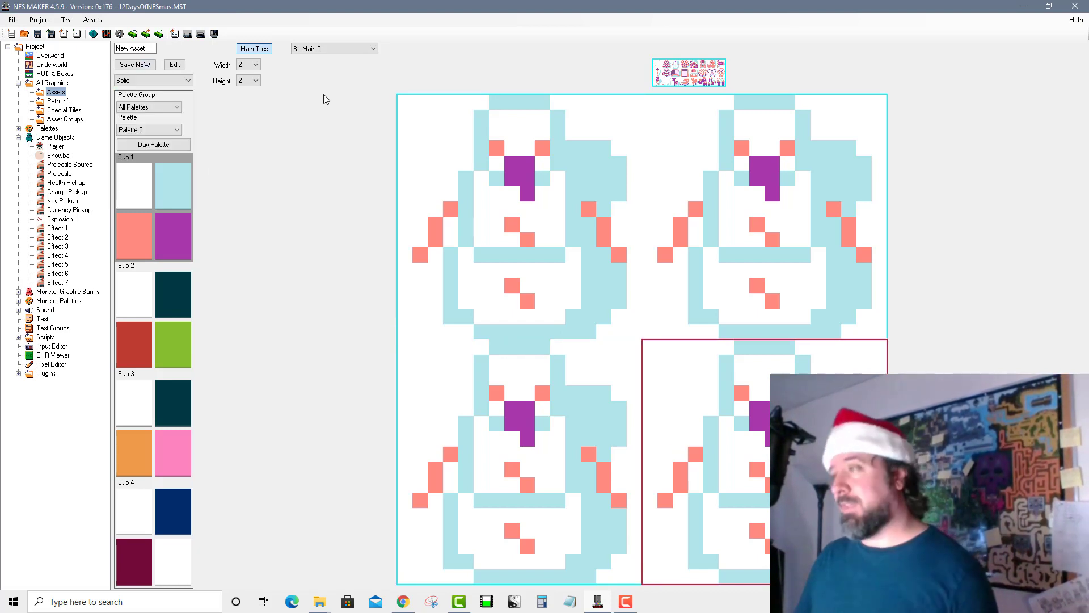
Name the asset Snowman and save it as a new asset.
{"action": "left_click", "coordinate": [150, 50]}
{"action": "type", "text": "Snowman"}
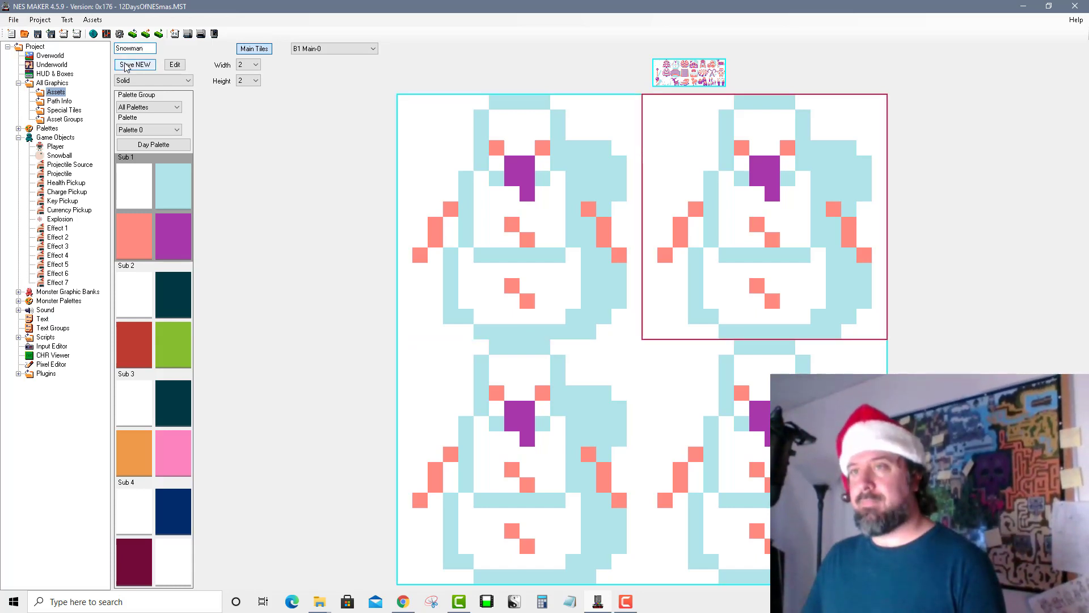
{"action": "left_click", "coordinate": [465, 141]}
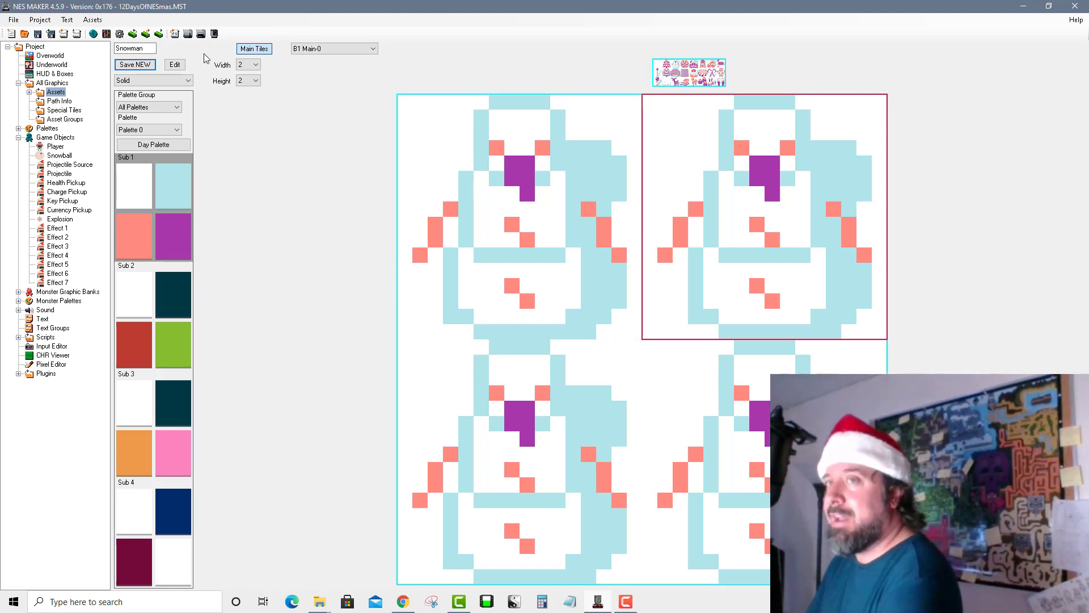
Open the overworld's Main Game screen, paint a two-by-two block of single snowman tiles near the trees, and look through the collision types.
{"action": "left_click", "coordinate": [57, 55]}
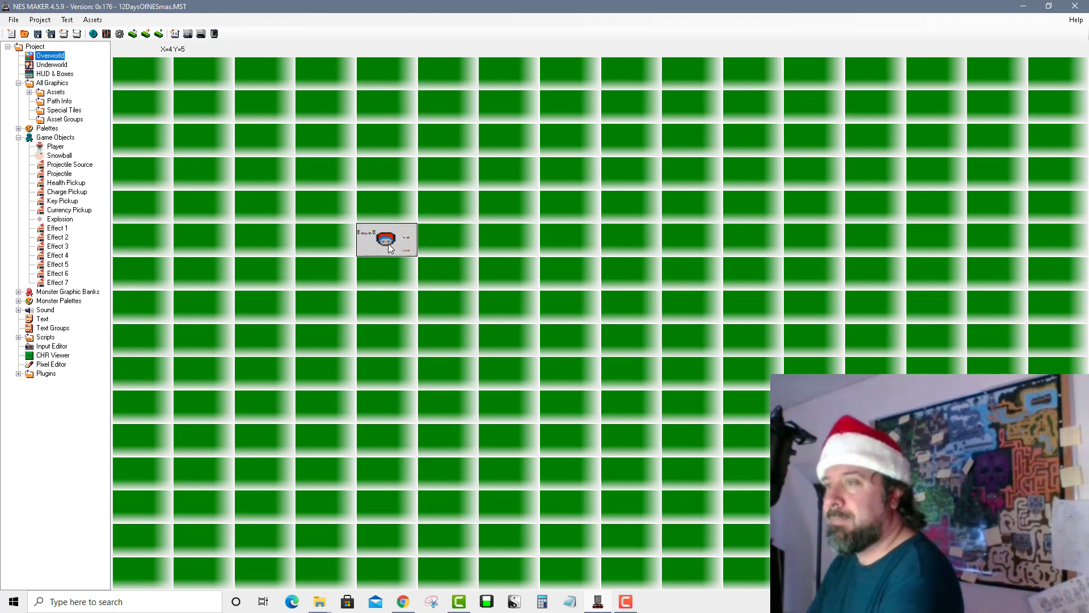
{"action": "double_click", "coordinate": [387, 244]}
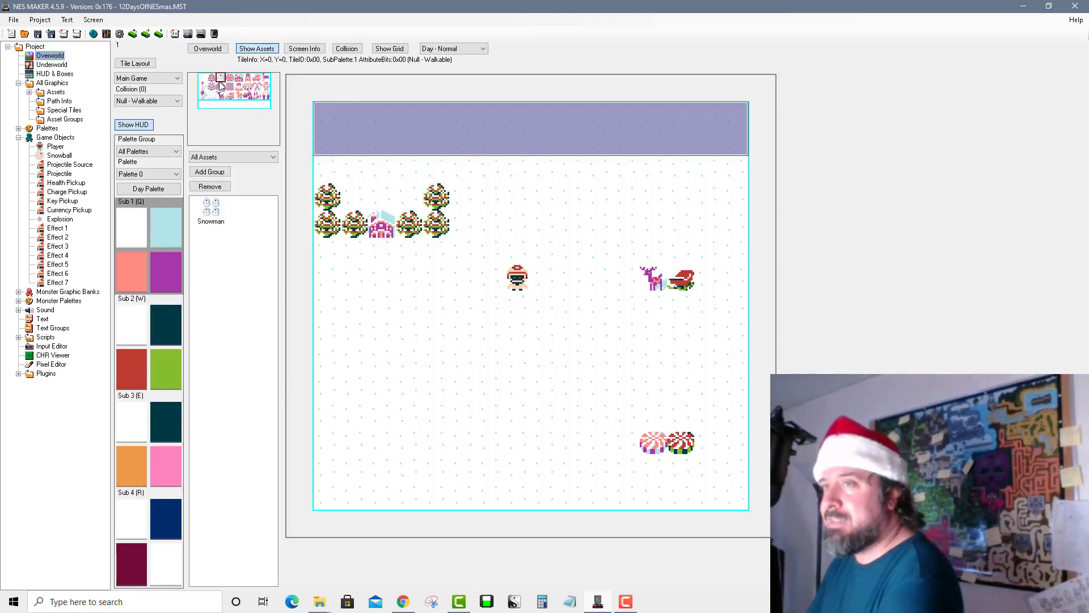
{"action": "left_click", "coordinate": [222, 83]}
{"action": "mouse_move", "coordinate": [570, 196]}
{"action": "left_mouse_down"}
{"action": "mouse_move", "coordinate": [599, 196]}
{"action": "mouse_move", "coordinate": [583, 218]}
{"action": "left_mouse_up"}
{"action": "left_click", "coordinate": [169, 102]}
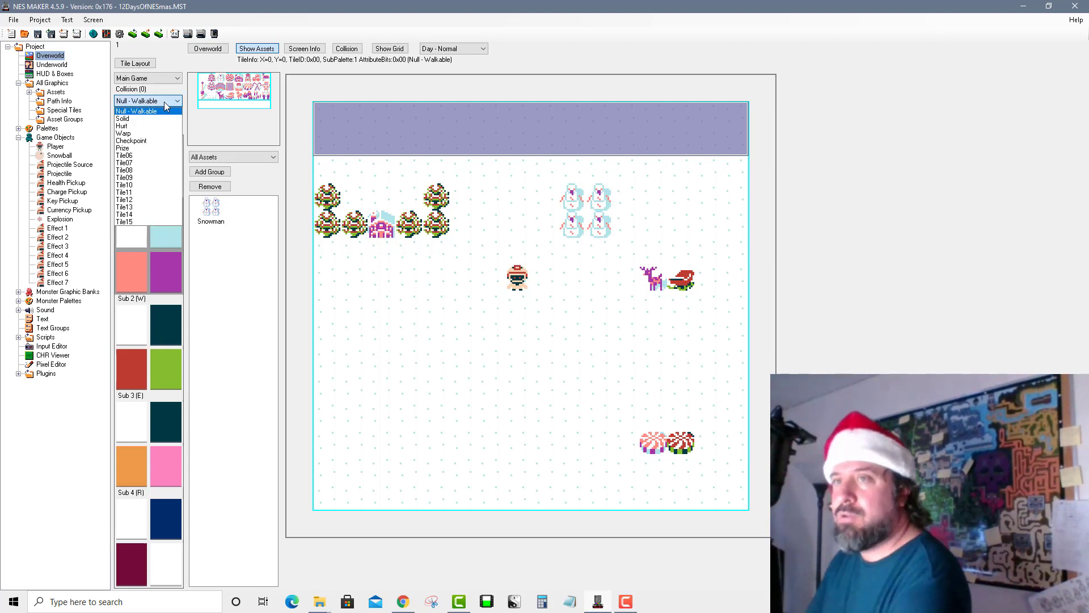
{"action": "left_click", "coordinate": [168, 117]}
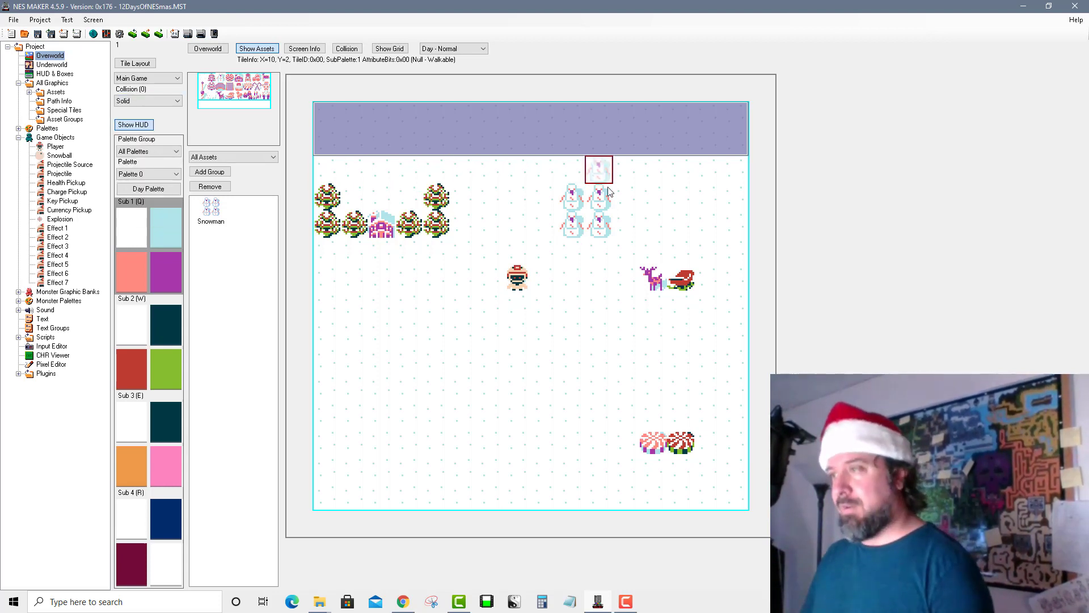
Repaint the two-by-two block of single snowman tiles near the trees with the Solid collision type.
{"action": "left_click", "coordinate": [582, 201]}
{"action": "left_click", "coordinate": [596, 200]}
{"action": "left_click", "coordinate": [598, 213]}
{"action": "left_click", "coordinate": [582, 216]}
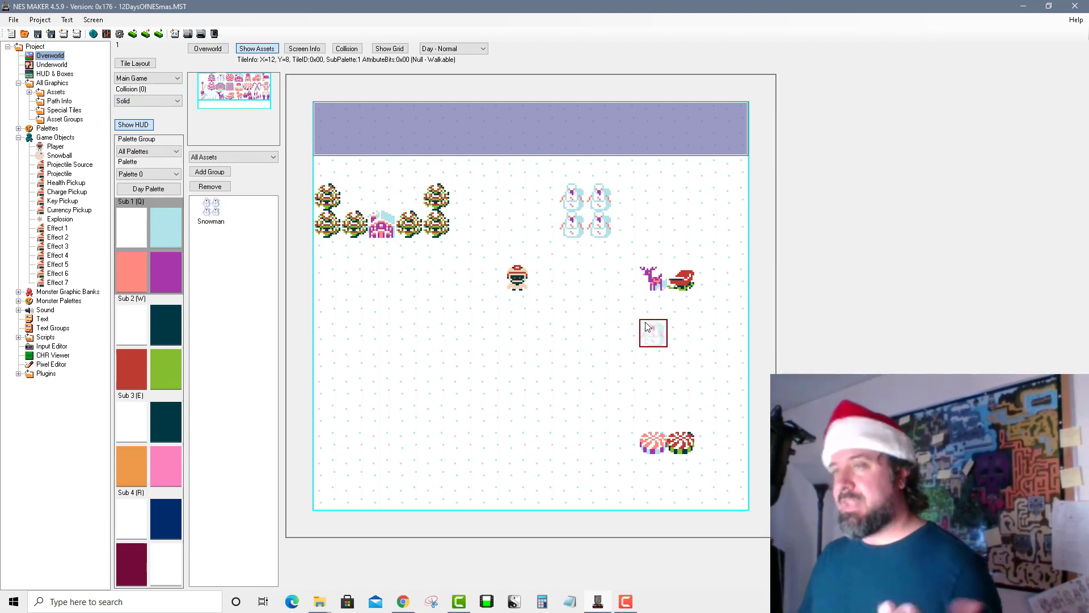
Place the Snowman asset twice side by side in the empty snow below the player.
{"action": "left_click", "coordinate": [211, 212]}
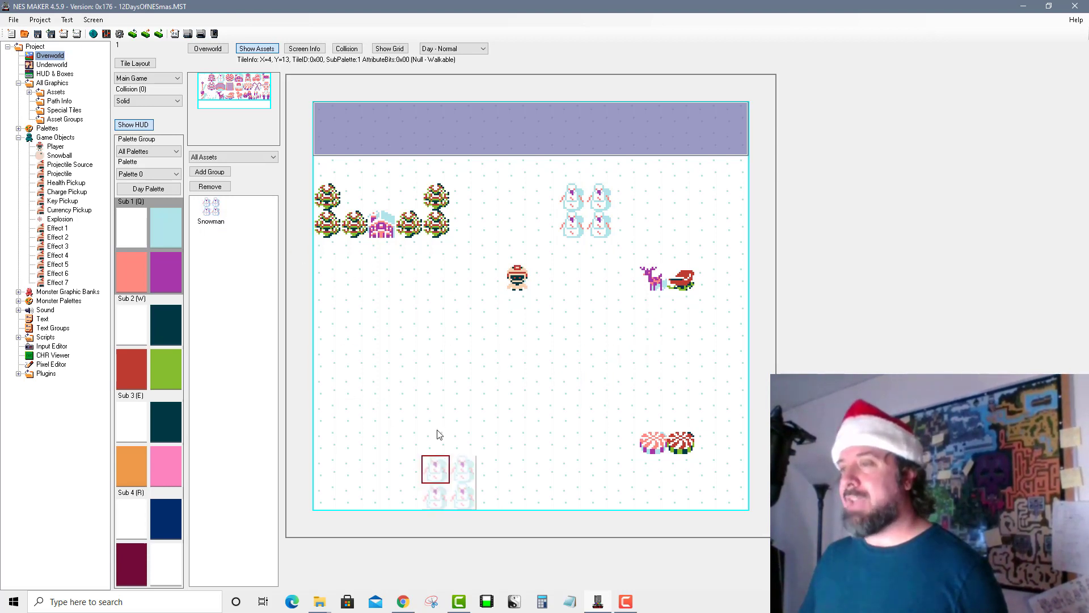
{"action": "left_click", "coordinate": [437, 414]}
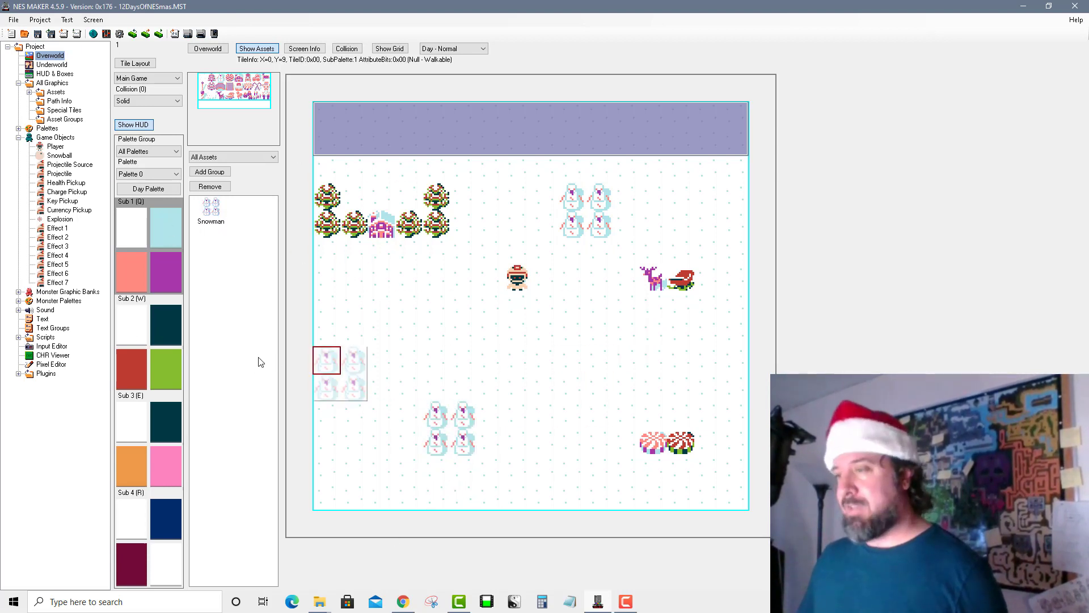
{"action": "left_click", "coordinate": [495, 420]}
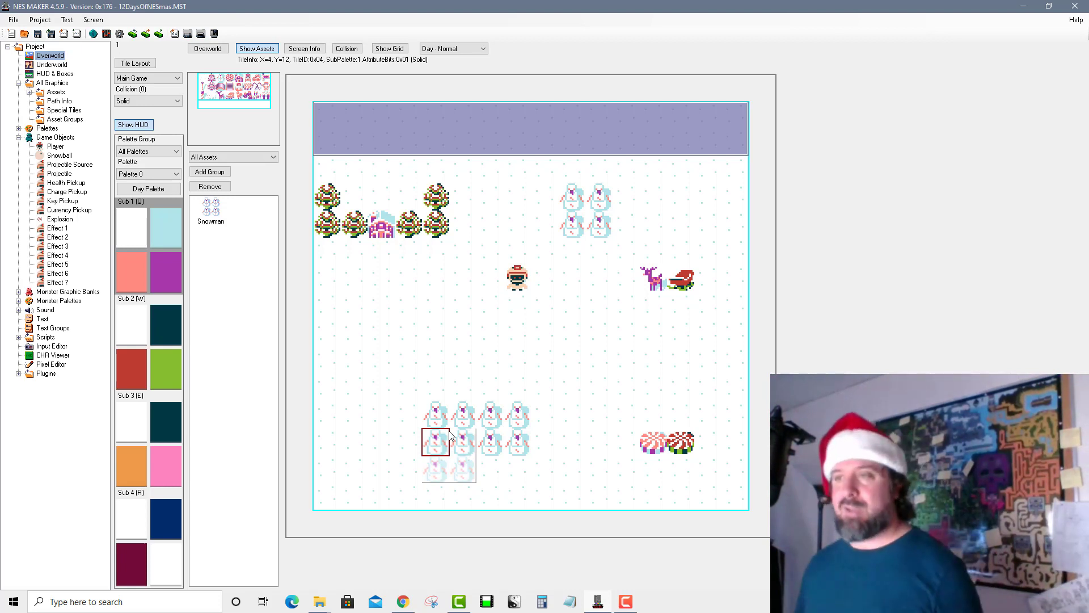
Test-run the game in the emulator and walk the player toward the upper snowmen and across to the trees.
{"action": "left_click", "coordinate": [191, 33]}
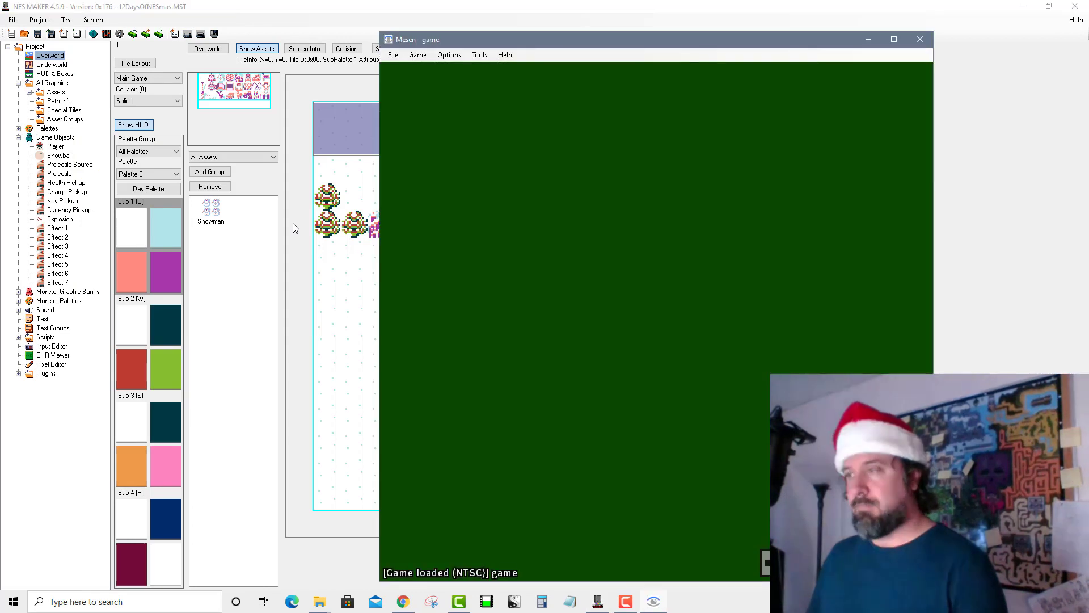
{"action": "key", "text": "Up"}
{"action": "key", "text": "Left"}
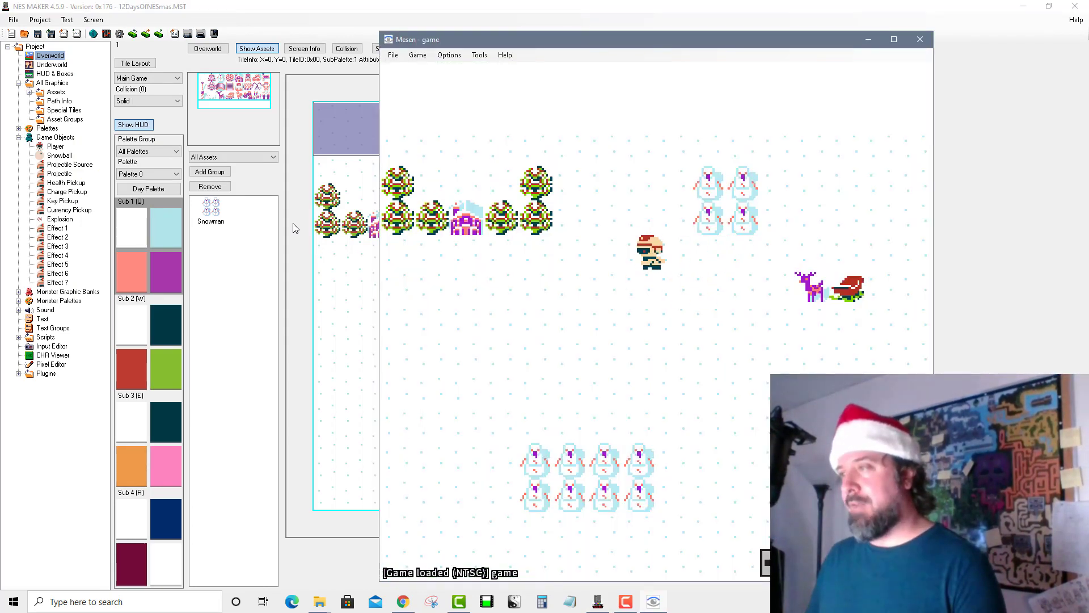
{"action": "key", "text": "Up"}
{"action": "key", "text": "Left"}
{"action": "key", "text": "Down"}
{"action": "key", "text": "Left"}
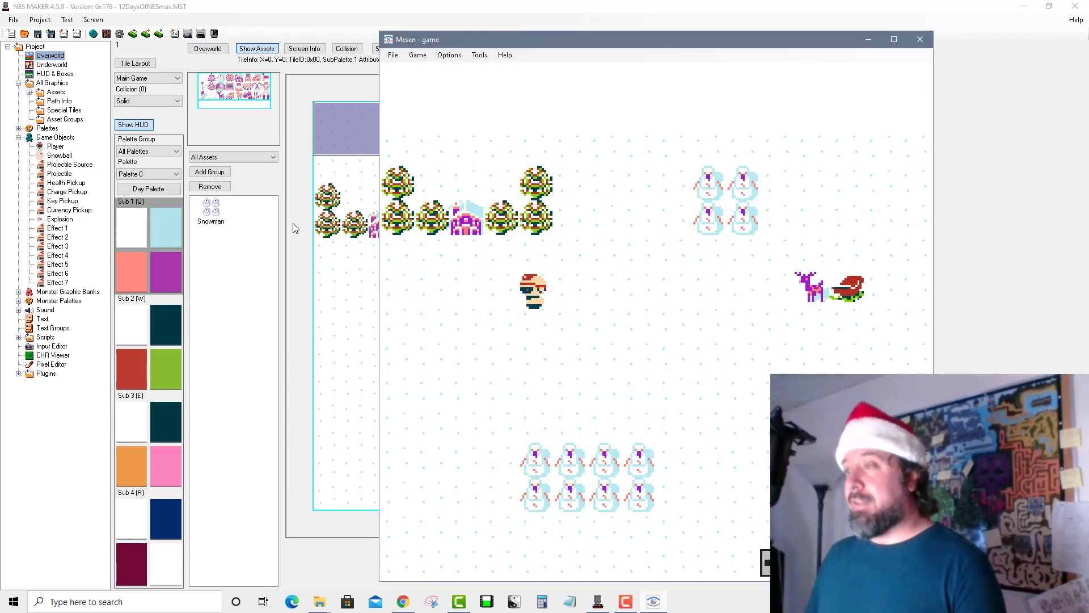
Walk the player against the lower row of snowmen to test their collision, and close the emulator.
{"action": "key", "text": "Down"}
{"action": "key", "text": "Down"}
{"action": "key", "text": "Right"}
{"action": "key", "text": "Up"}
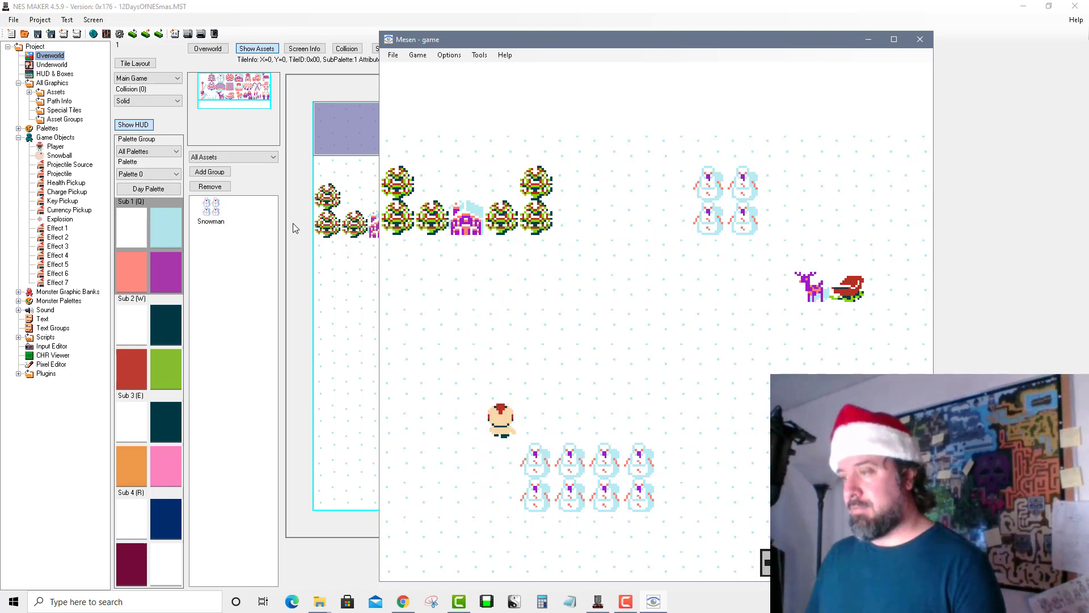
{"action": "key", "text": "Right"}
{"action": "key", "text": "Down"}
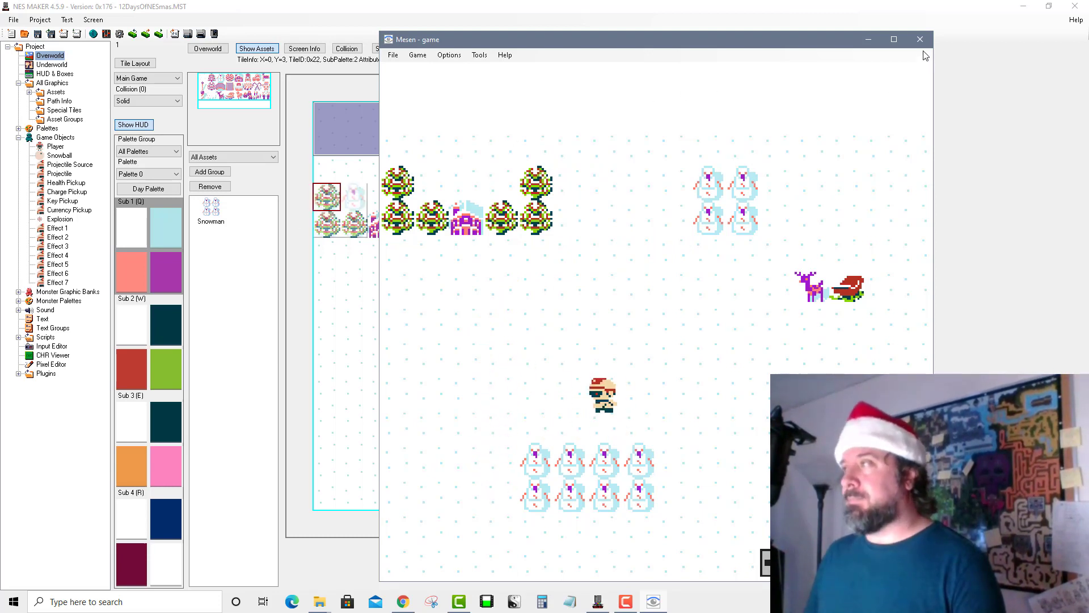
{"action": "left_click", "coordinate": [919, 40]}
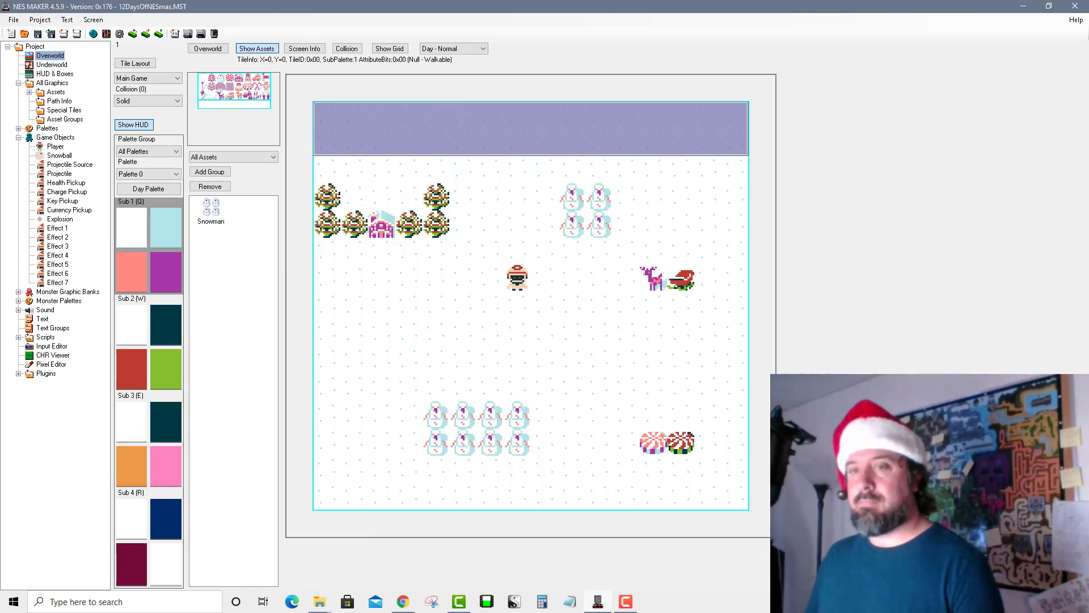
Open the blank overworld screen at X=5, Y=5 and examine the tileset layouts offered in its tile layout settings.
{"action": "key", "text": "F10"}
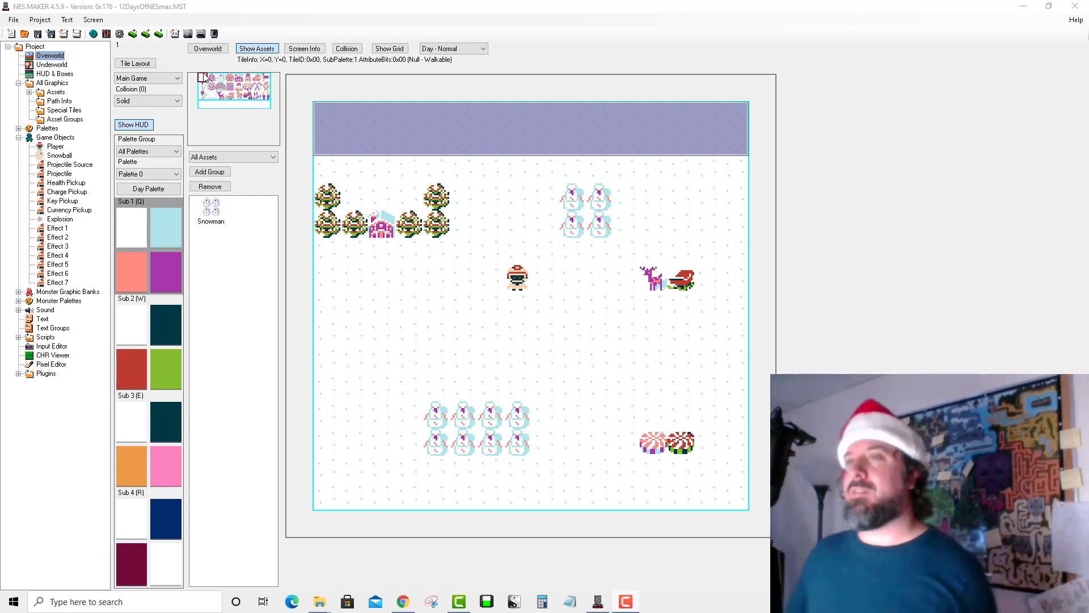
{"action": "left_click", "coordinate": [208, 49]}
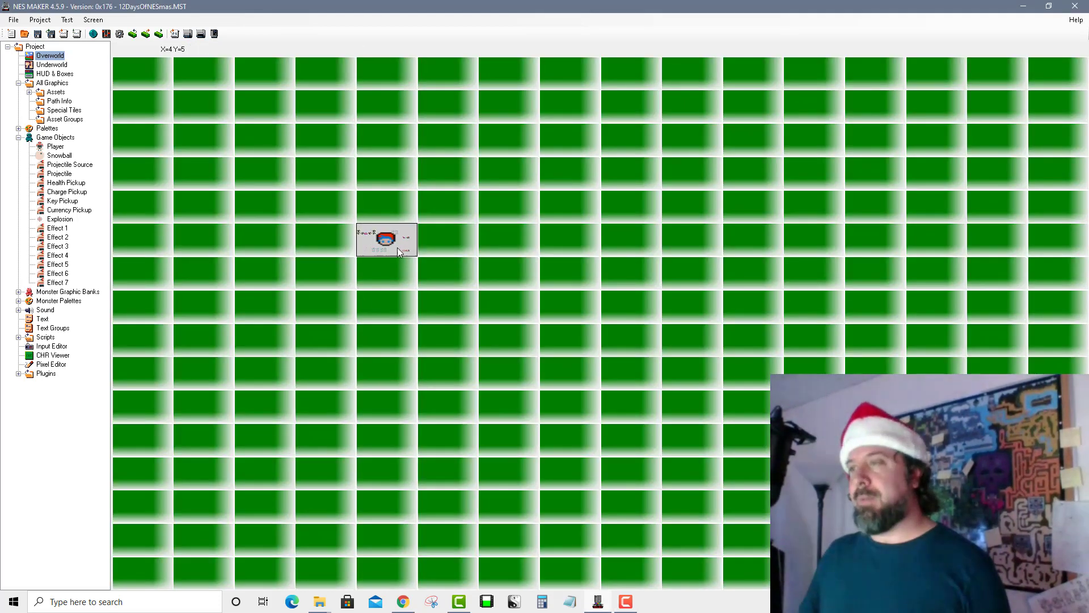
{"action": "double_click", "coordinate": [441, 245]}
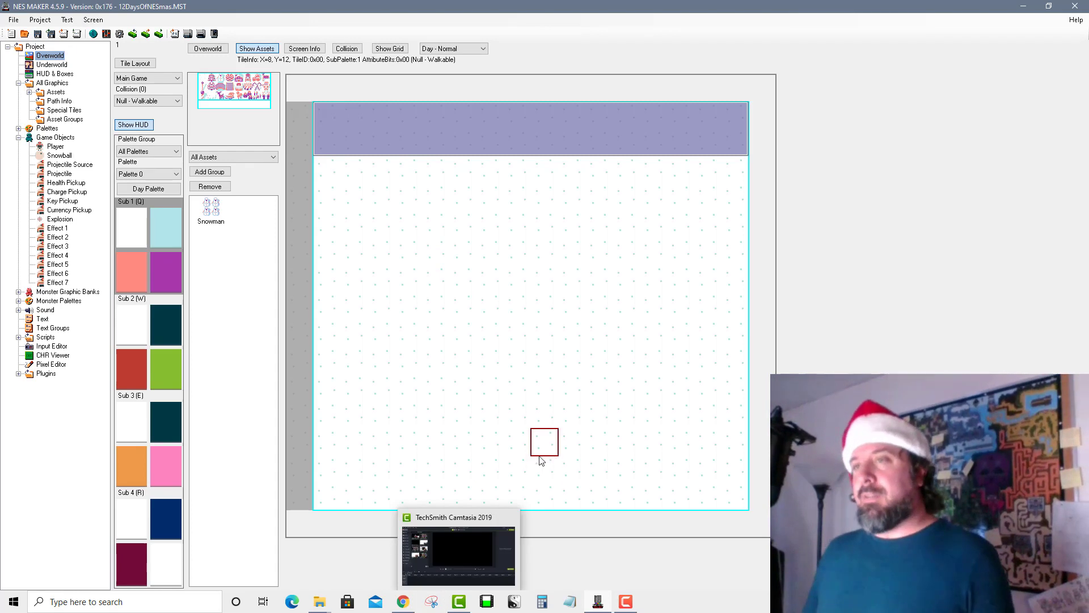
{"action": "left_click", "coordinate": [136, 63]}
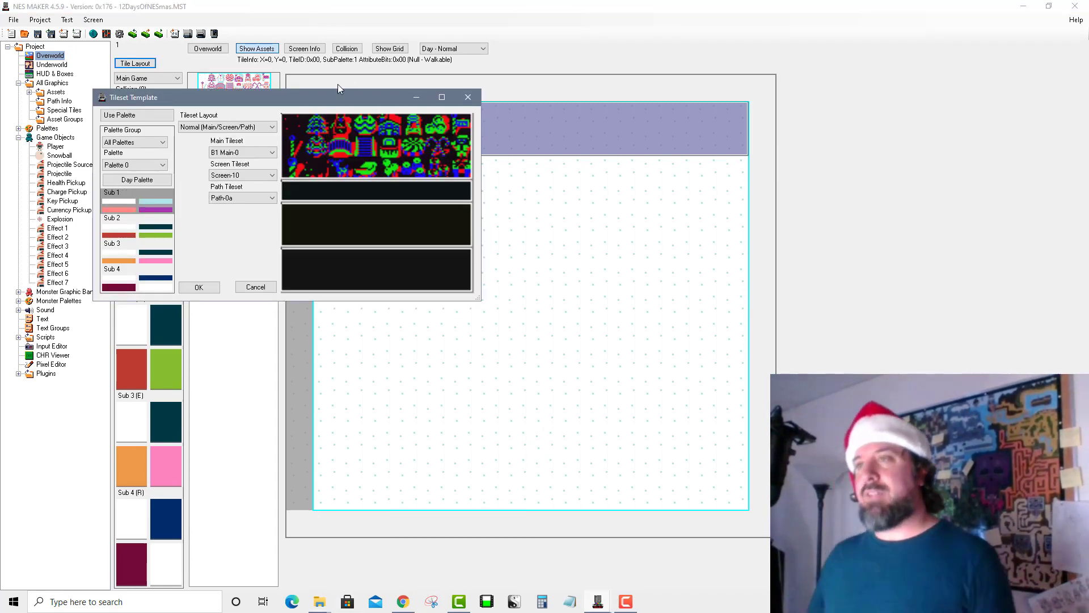
{"action": "left_click_drag", "start_coordinate": [333, 96], "coordinate": [784, 266]}
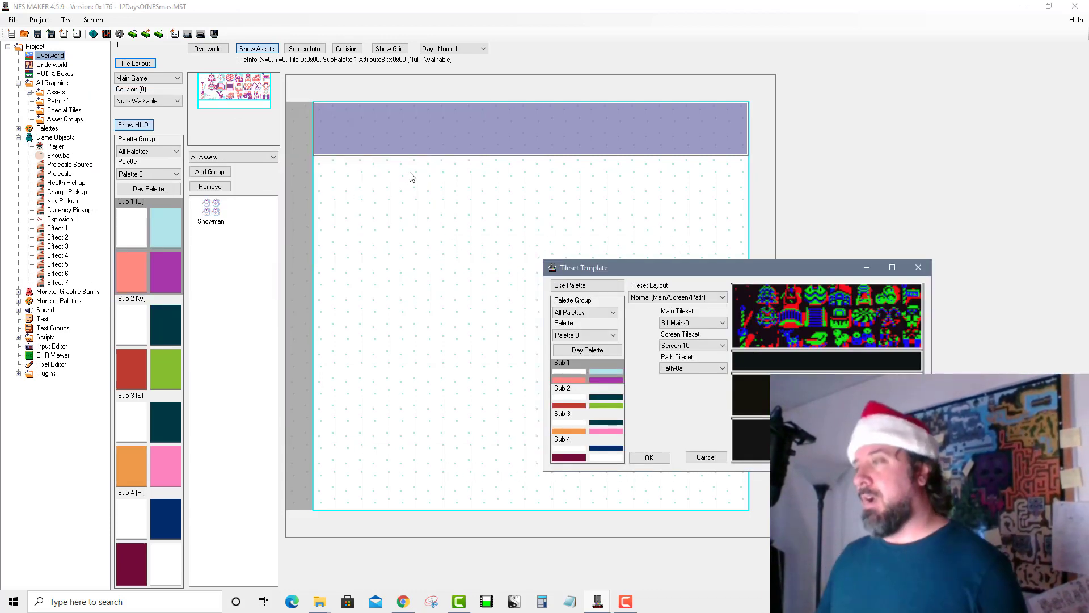
{"action": "left_click", "coordinate": [709, 297]}
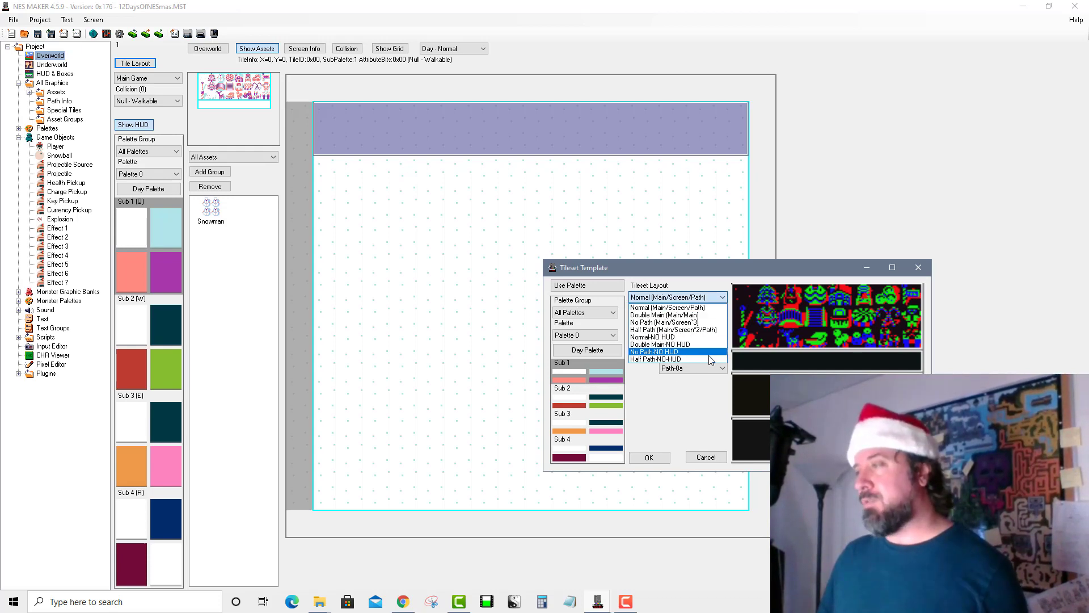
{"action": "left_click", "coordinate": [699, 276]}
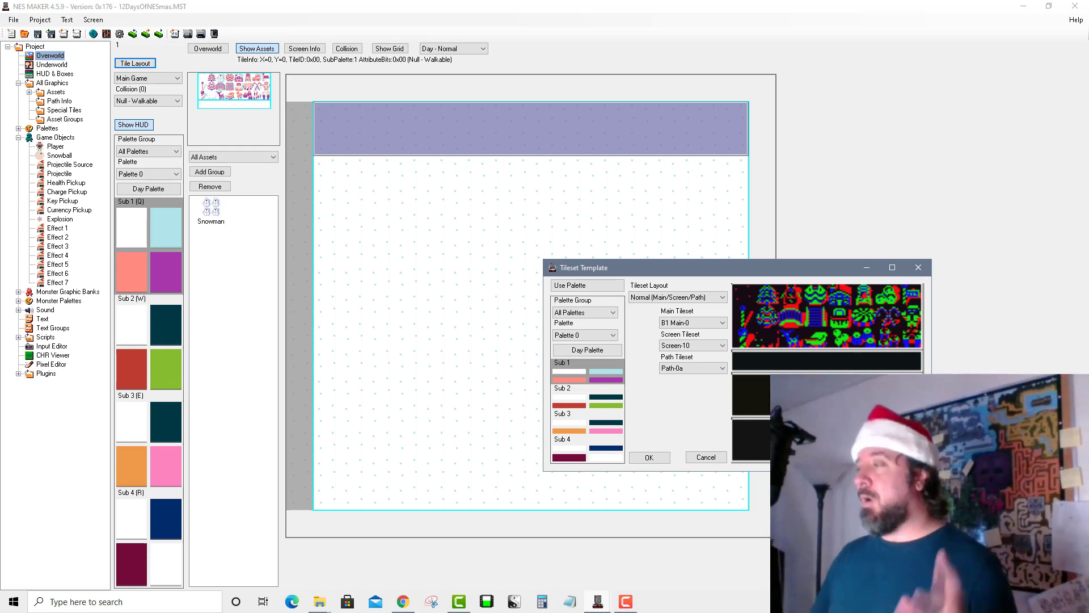
Preview the Double Main (Main/Main), Double Main-NO HUD and Half Path (Main/Screen*2/Path) tileset layouts.
{"action": "left_click", "coordinate": [703, 298]}
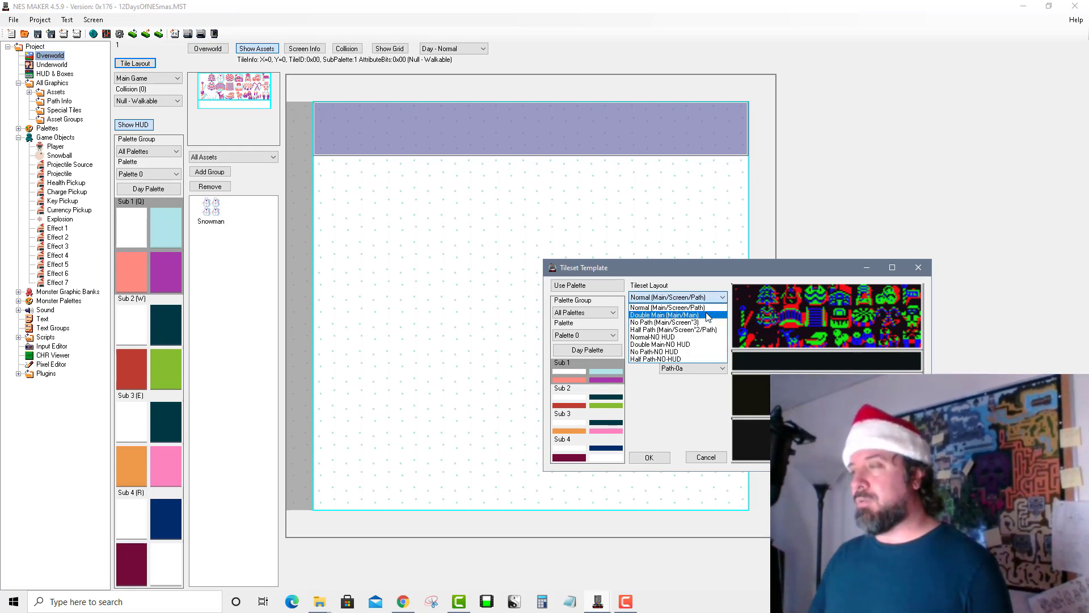
{"action": "left_click", "coordinate": [703, 315]}
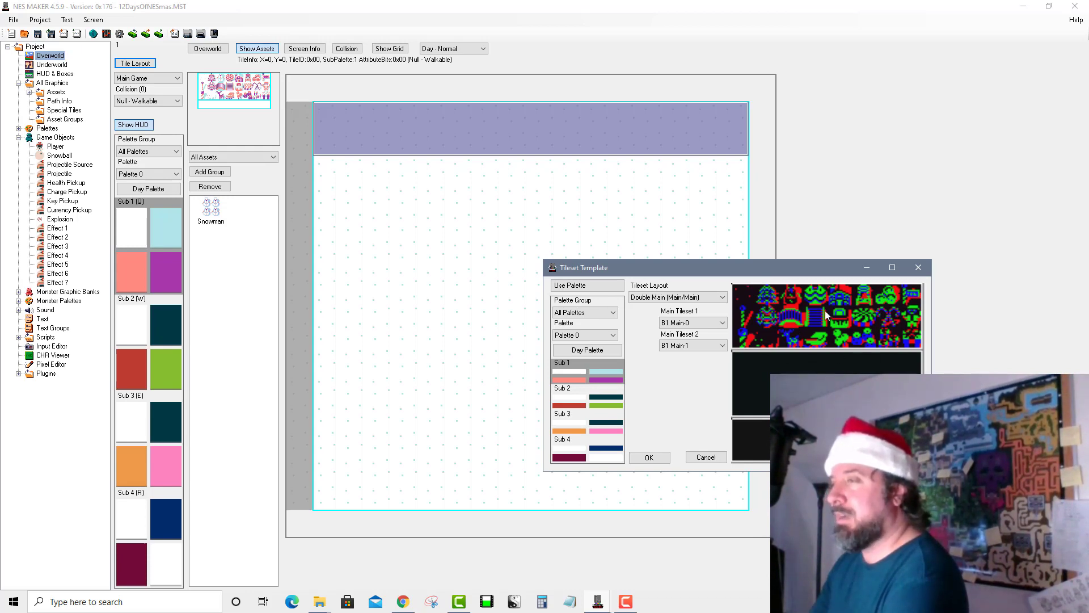
{"action": "left_click", "coordinate": [714, 298]}
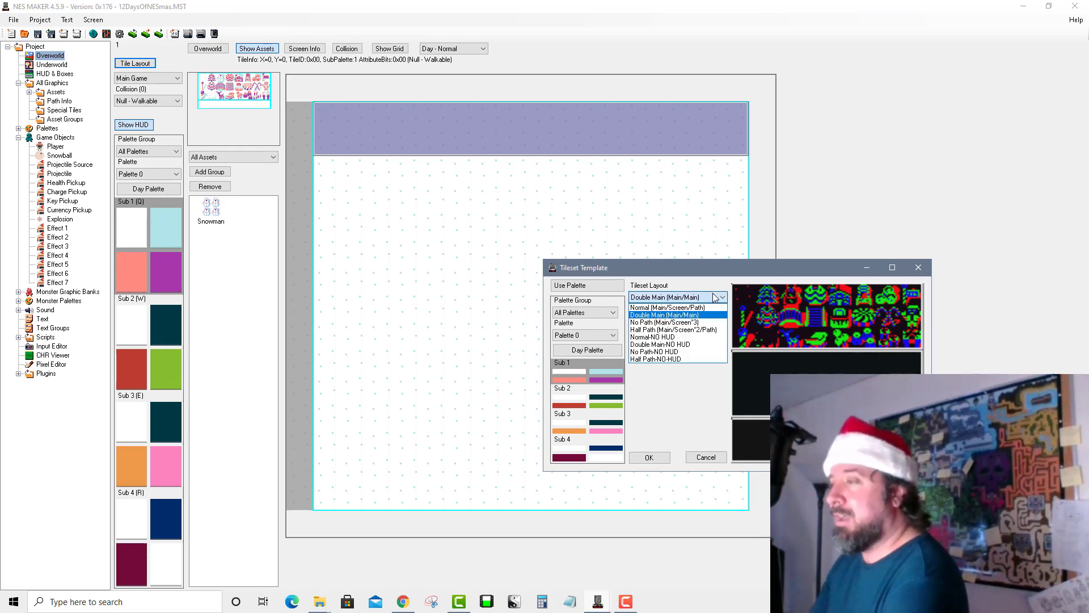
{"action": "left_click", "coordinate": [704, 345]}
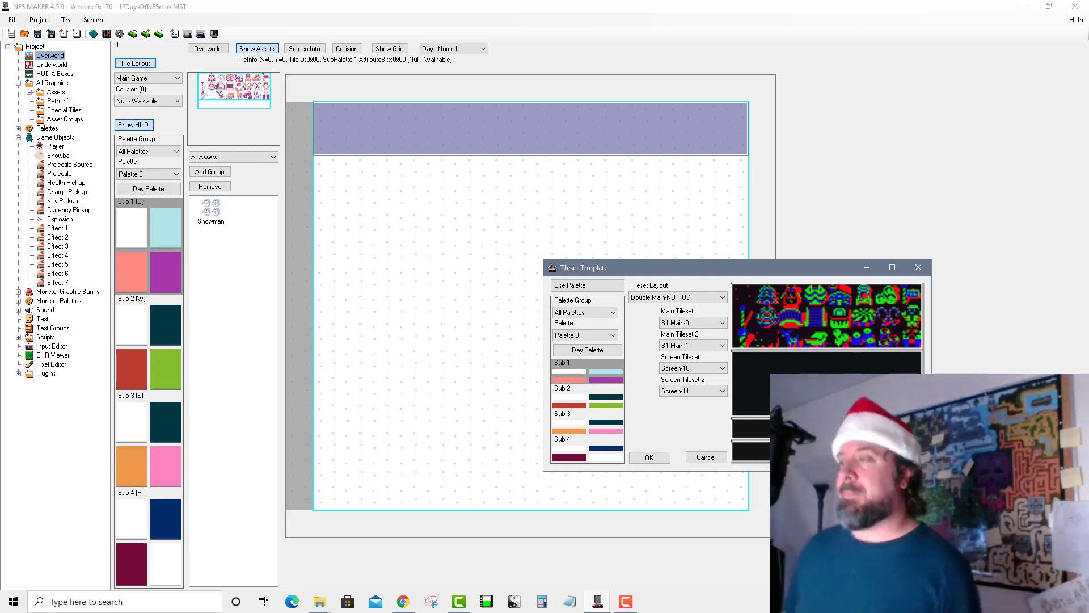
{"action": "left_click", "coordinate": [712, 299]}
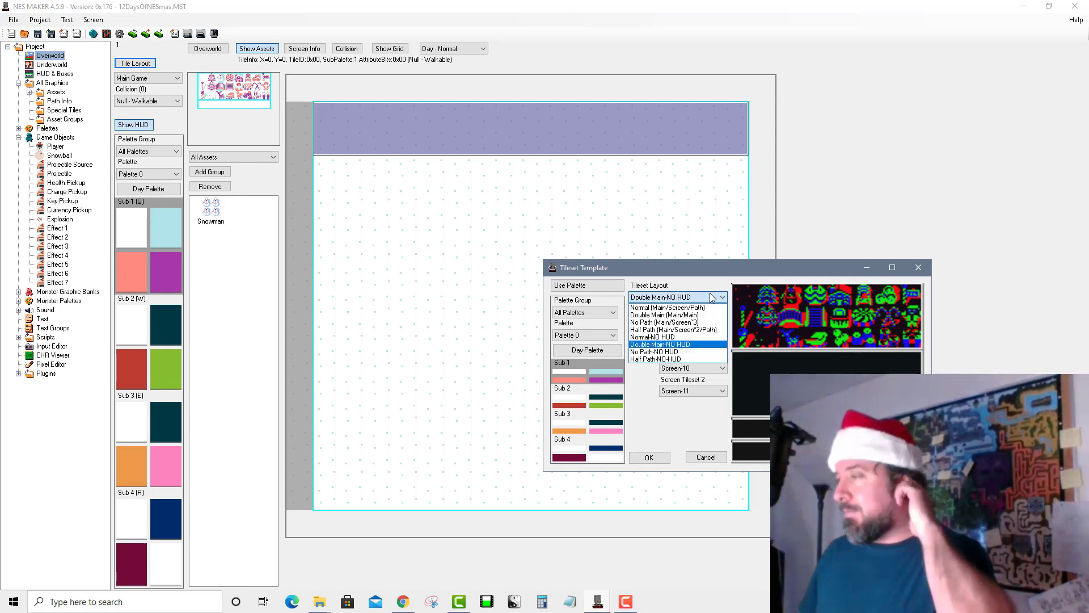
{"action": "left_click", "coordinate": [697, 329]}
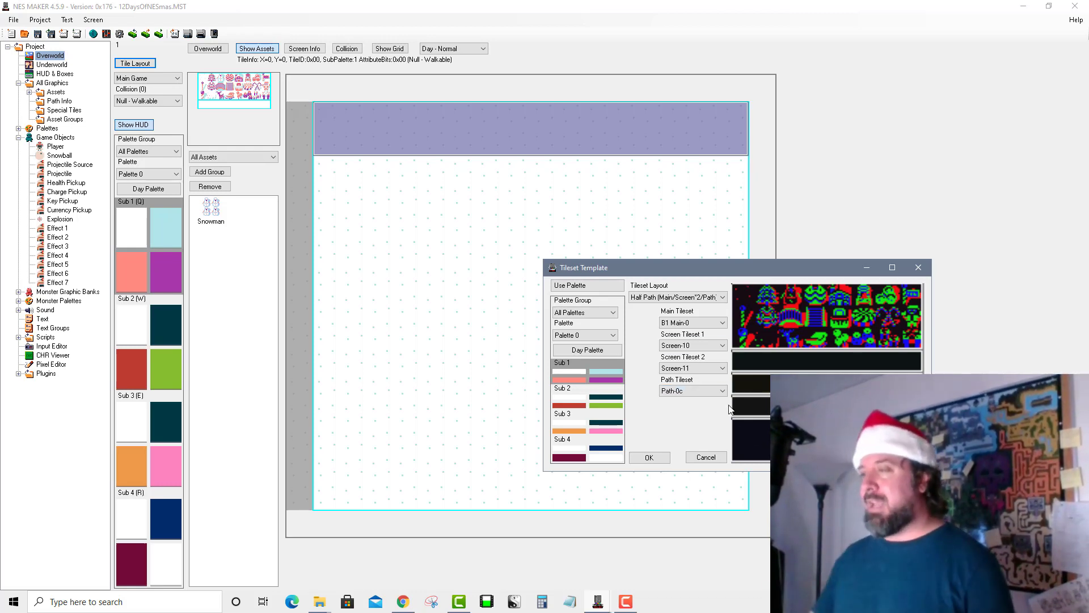
Compare the Normal, Double Main and No Path (Main/Screen*3) tileset layouts, and cancel the tileset template without applying any.
{"action": "left_click", "coordinate": [710, 299]}
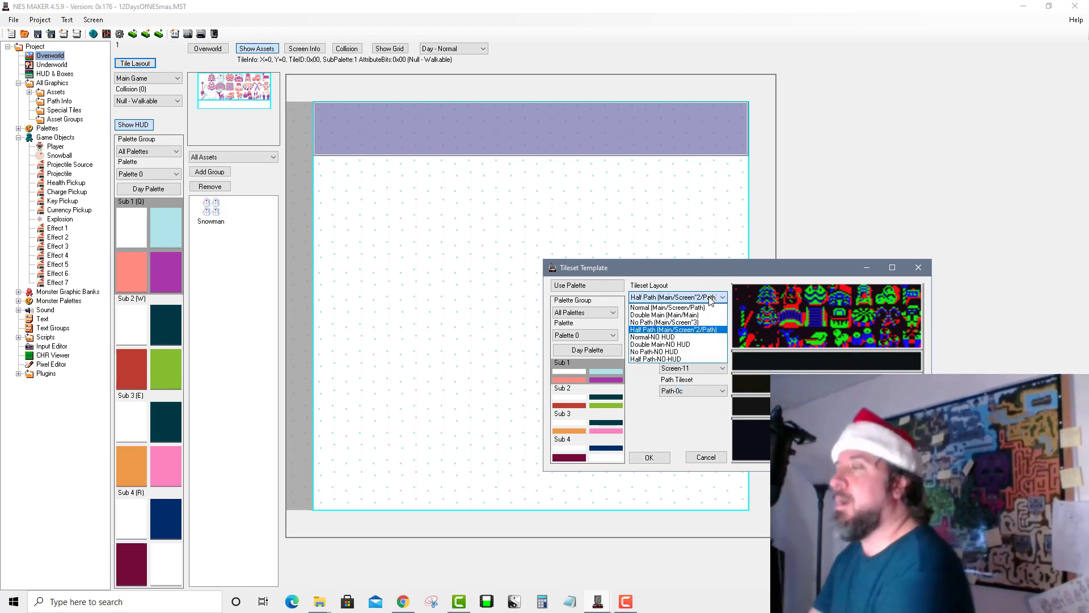
{"action": "left_click", "coordinate": [710, 310]}
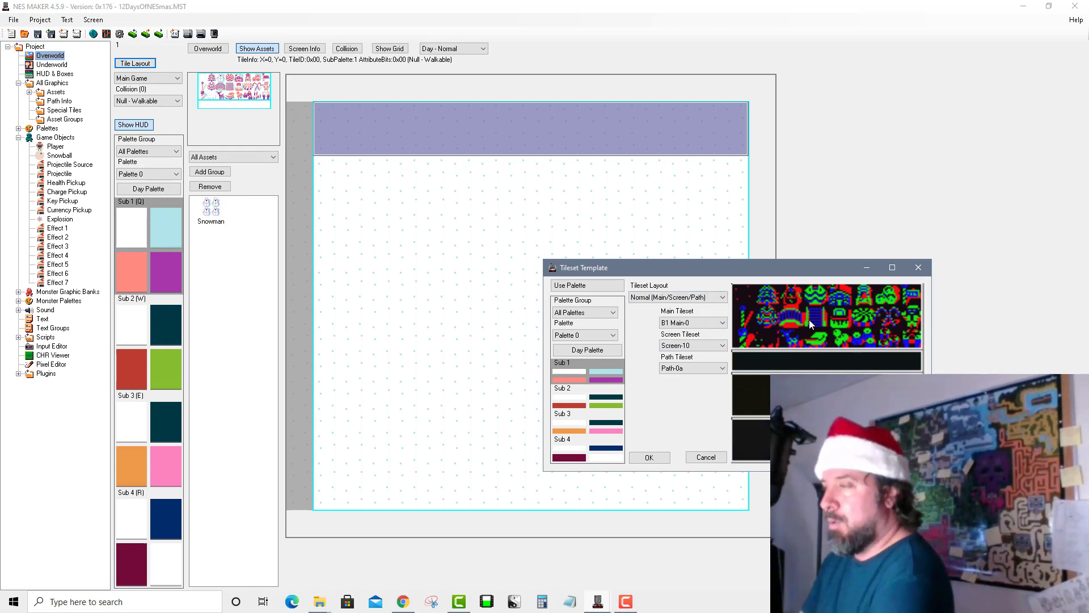
{"action": "left_click", "coordinate": [723, 298]}
{"action": "left_click", "coordinate": [722, 315]}
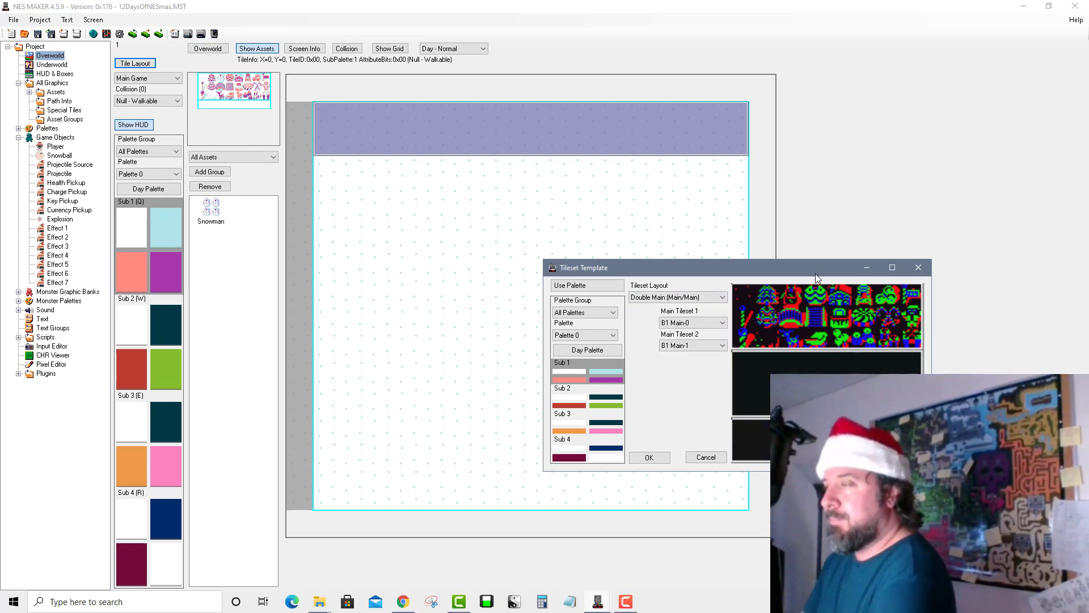
{"action": "left_click", "coordinate": [699, 297]}
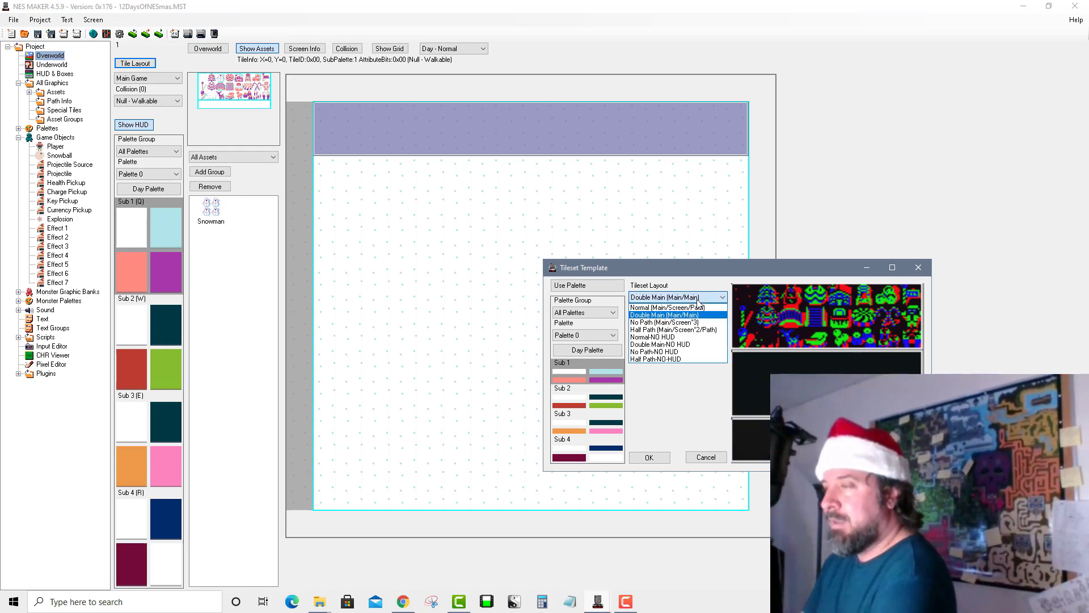
{"action": "left_click", "coordinate": [681, 322]}
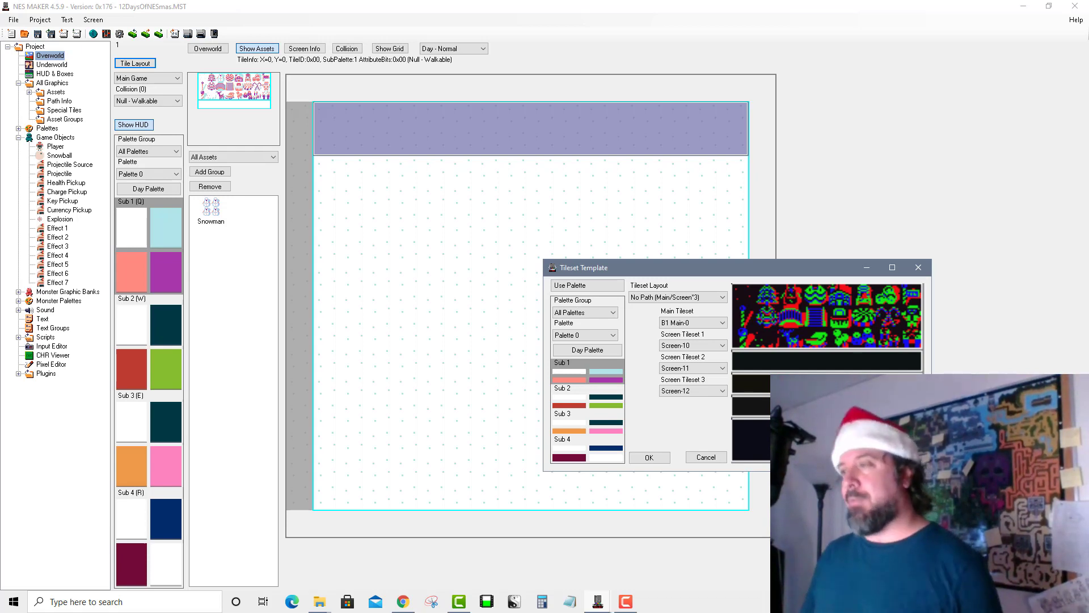
{"action": "left_click", "coordinate": [706, 457]}
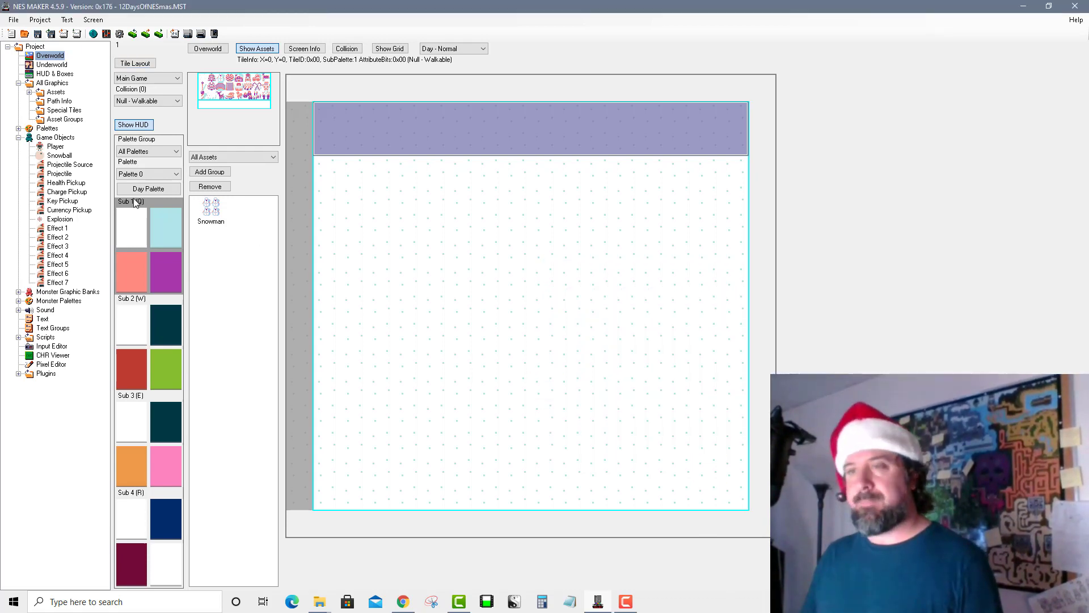
Open the pixel editor and add two image tabs beside BckCHR_00.bmp.
{"action": "left_click", "coordinate": [51, 364]}
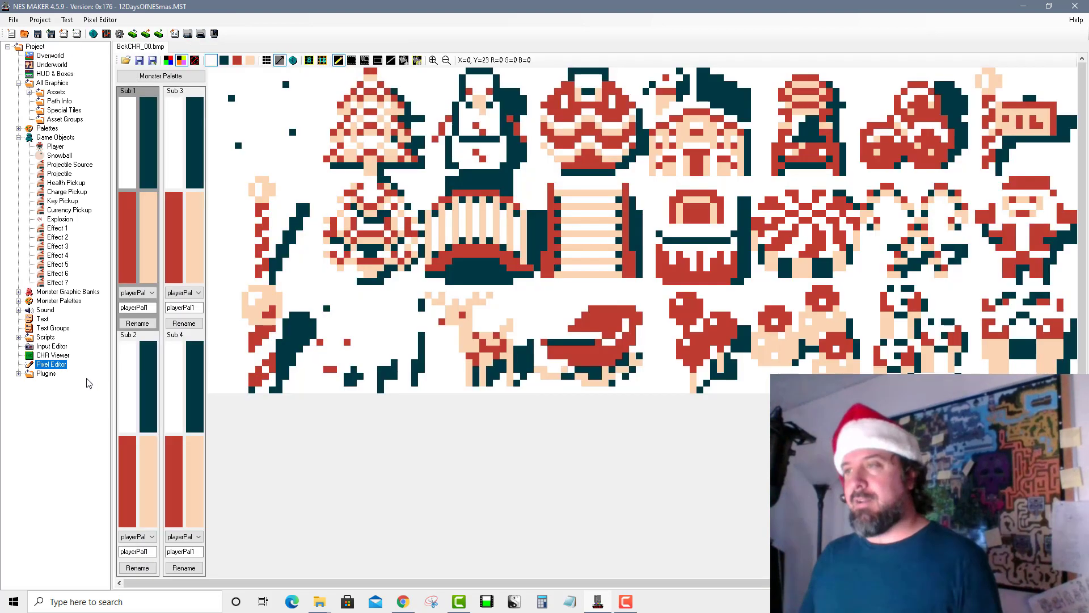
{"action": "left_click", "coordinate": [100, 20]}
{"action": "left_click", "coordinate": [102, 31]}
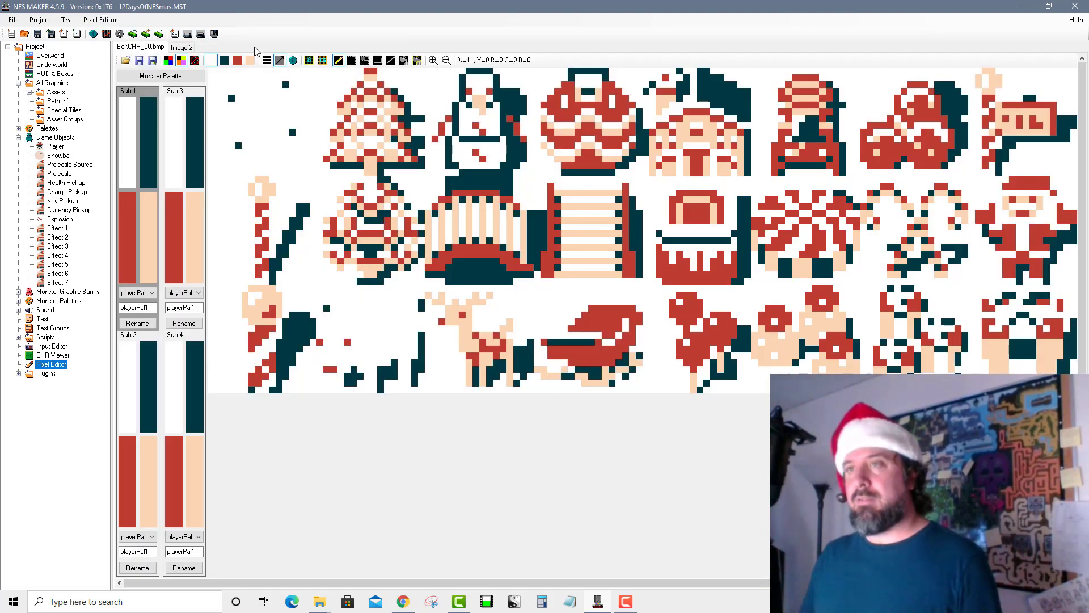
{"action": "left_click", "coordinate": [100, 19]}
{"action": "left_click", "coordinate": [104, 32]}
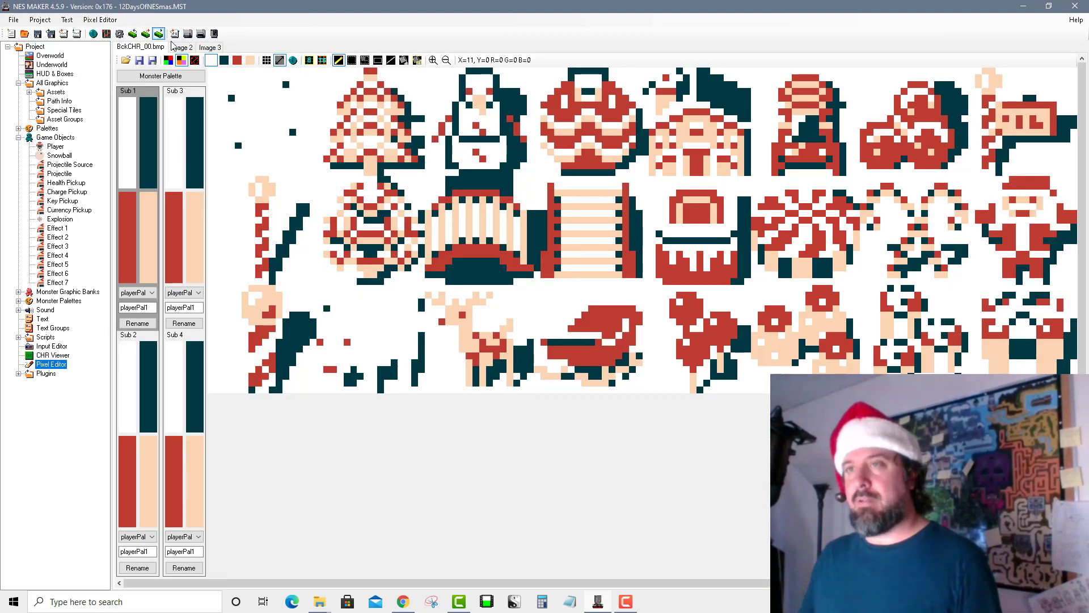
Remove the Image 3 tab from the pixel editor and show the empty Image 2 tab.
{"action": "left_click", "coordinate": [100, 19]}
{"action": "left_click", "coordinate": [100, 19]}
{"action": "left_click", "coordinate": [182, 47]}
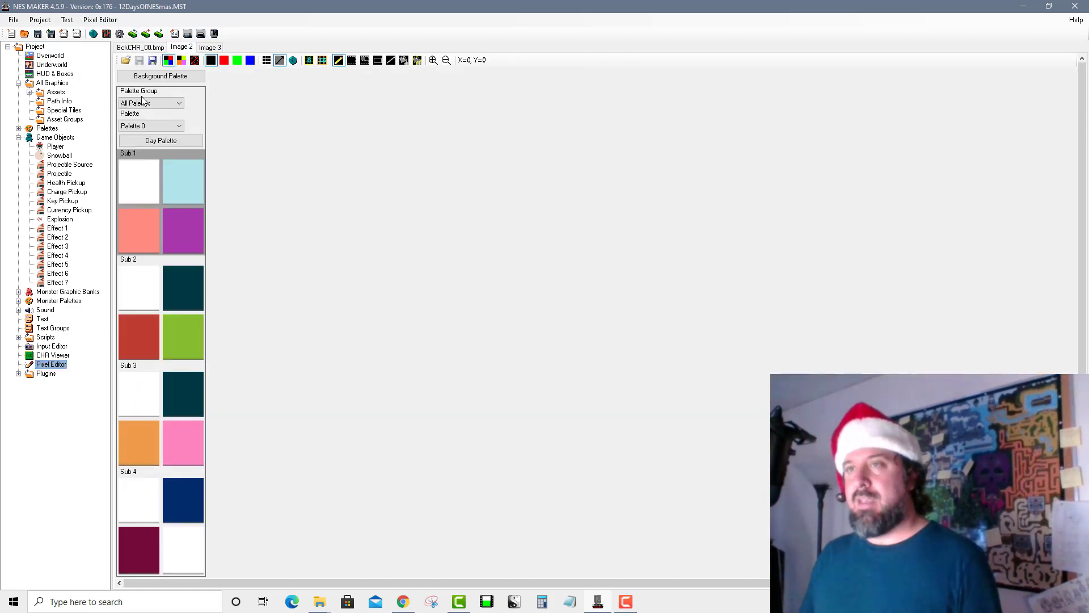
{"action": "left_click", "coordinate": [100, 19]}
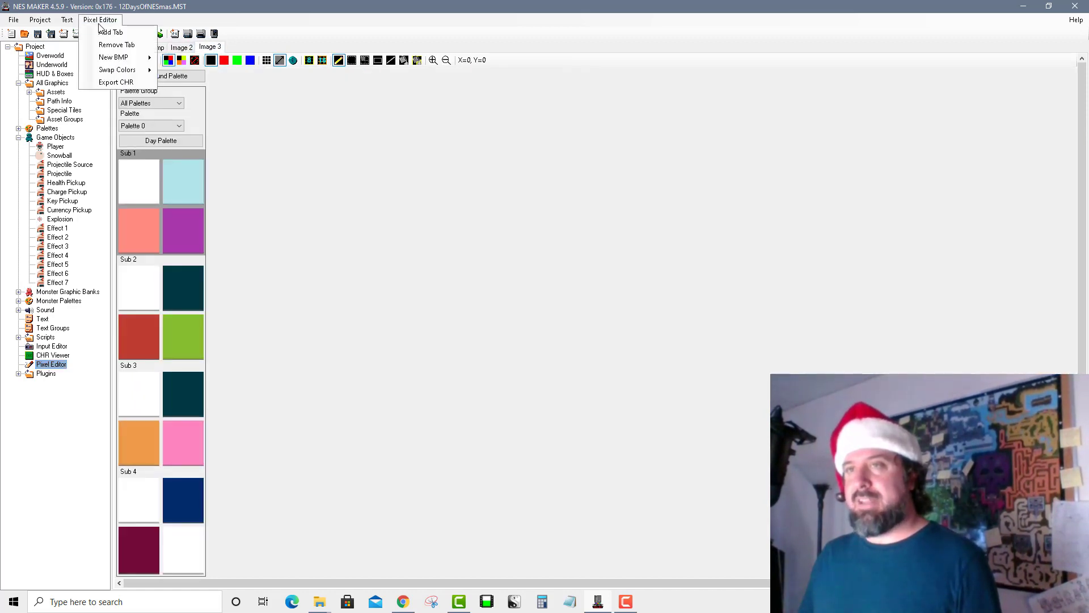
{"action": "left_click", "coordinate": [110, 43]}
{"action": "left_click", "coordinate": [172, 48]}
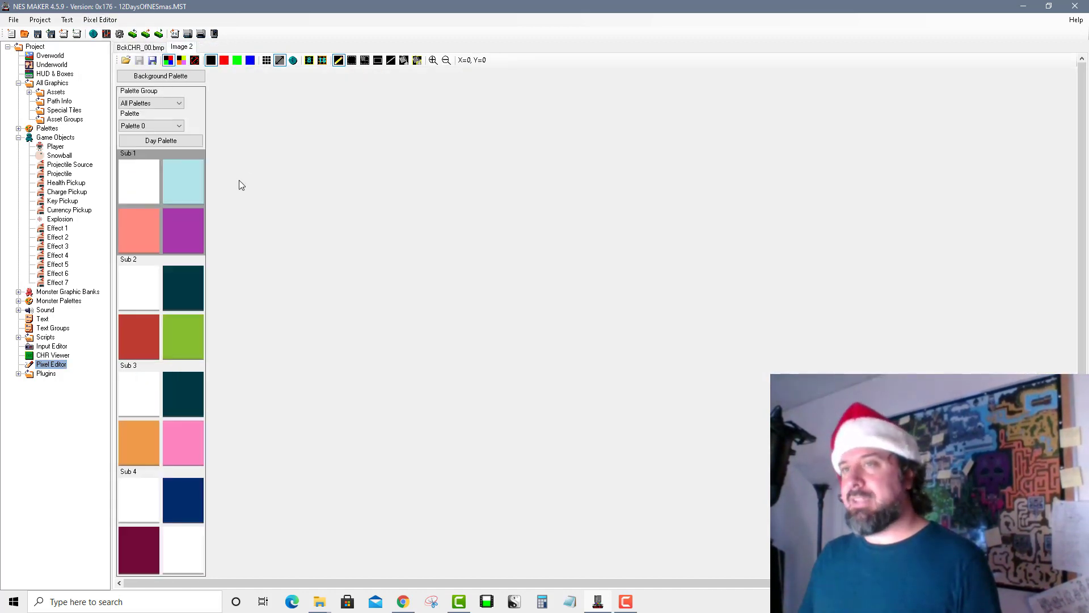
Load Troll3.bmp from the Desktop into the empty image tab and overlay the large tile grid.
{"action": "left_click", "coordinate": [126, 60]}
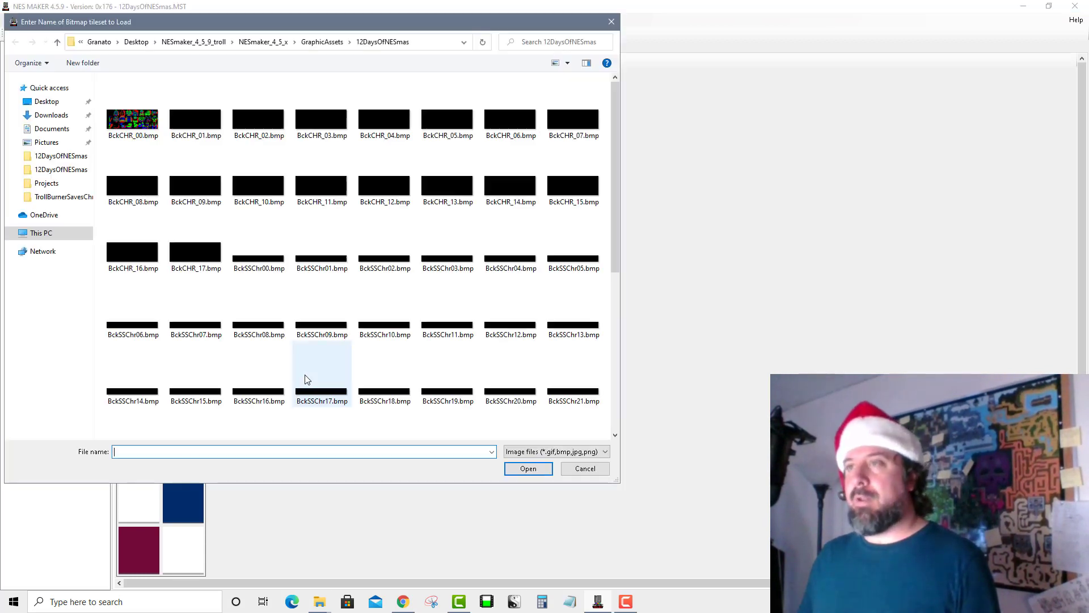
{"action": "left_click", "coordinate": [136, 41]}
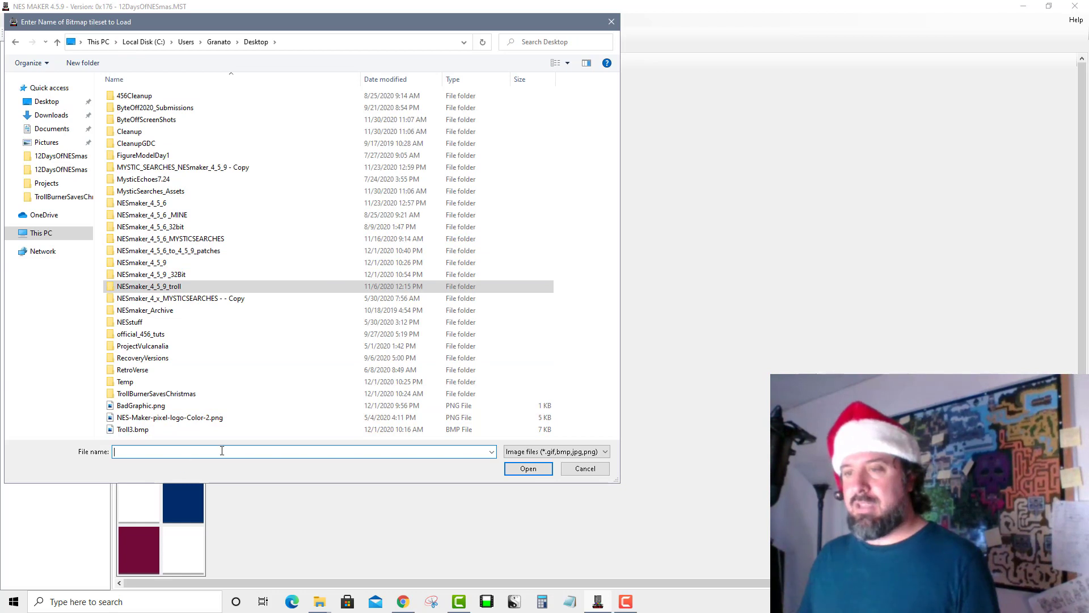
{"action": "left_click", "coordinate": [168, 430]}
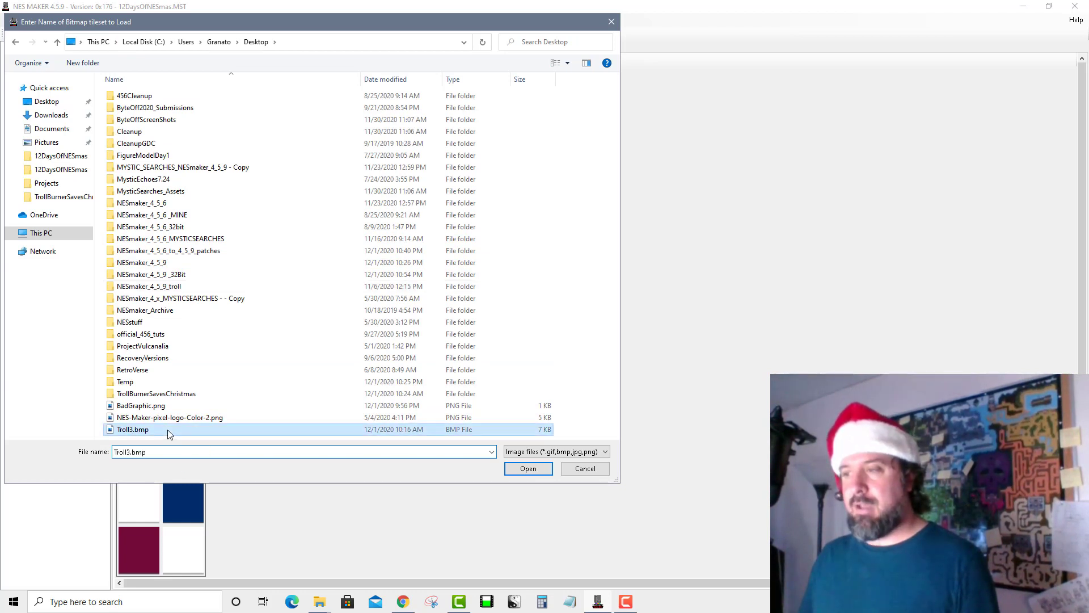
{"action": "double_click", "coordinate": [138, 430]}
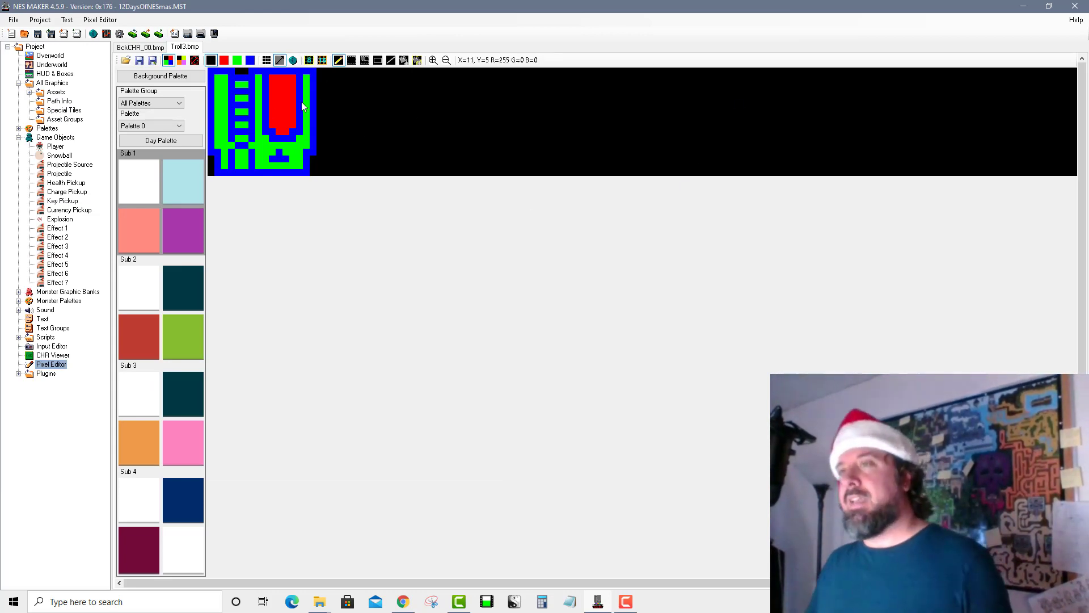
{"action": "left_click", "coordinate": [279, 61]}
{"action": "left_click", "coordinate": [279, 60]}
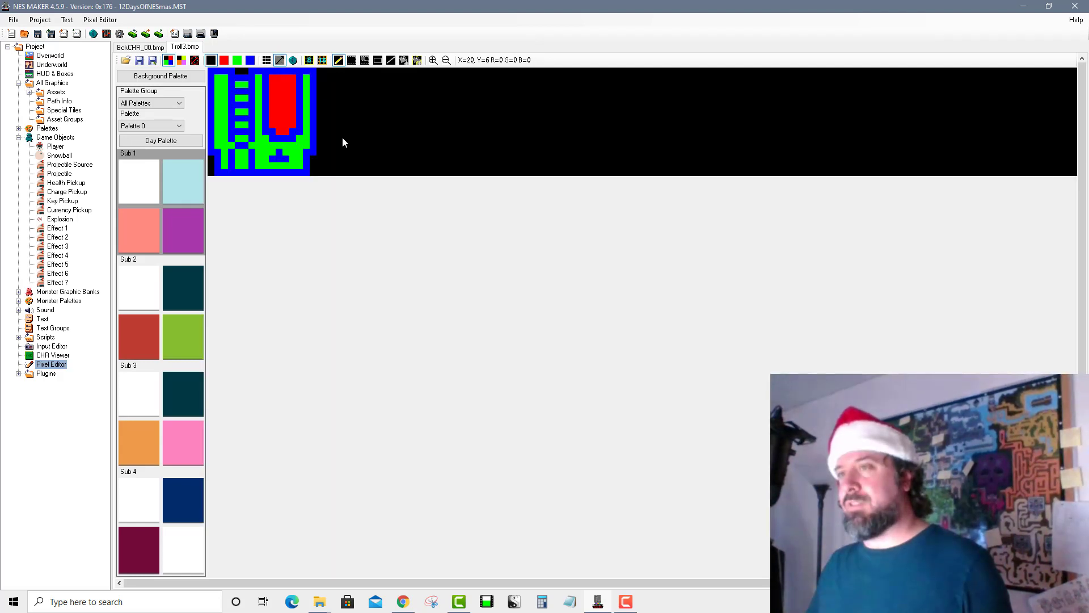
{"action": "left_click", "coordinate": [322, 61]}
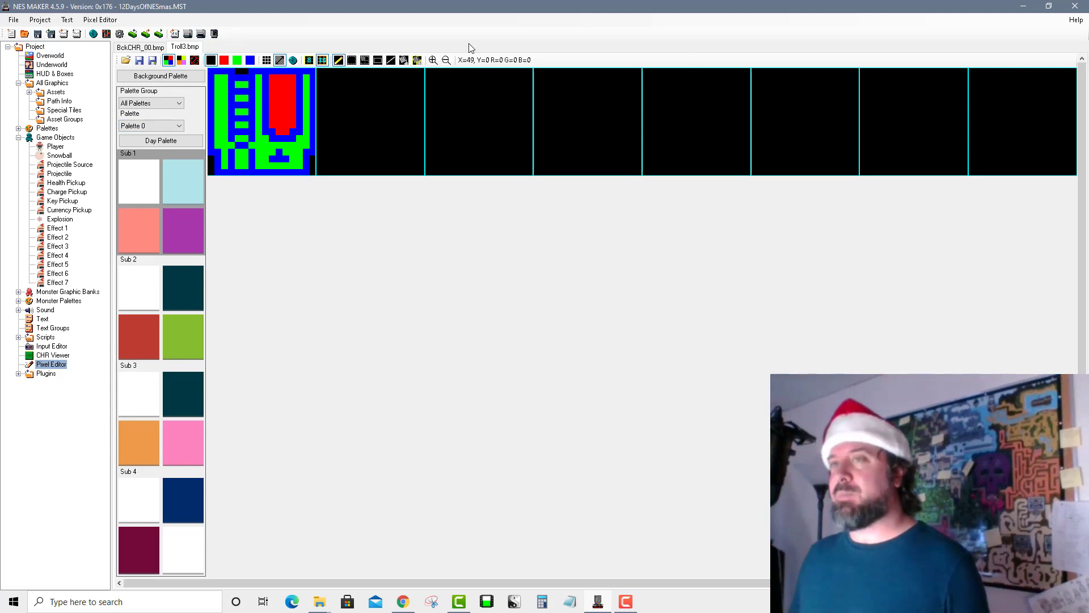
Save the loaded graphic under BckSSChr00.bmp in the 12DaysOfNESmas graphics folder, replacing the existing file.
{"action": "left_click", "coordinate": [152, 62]}
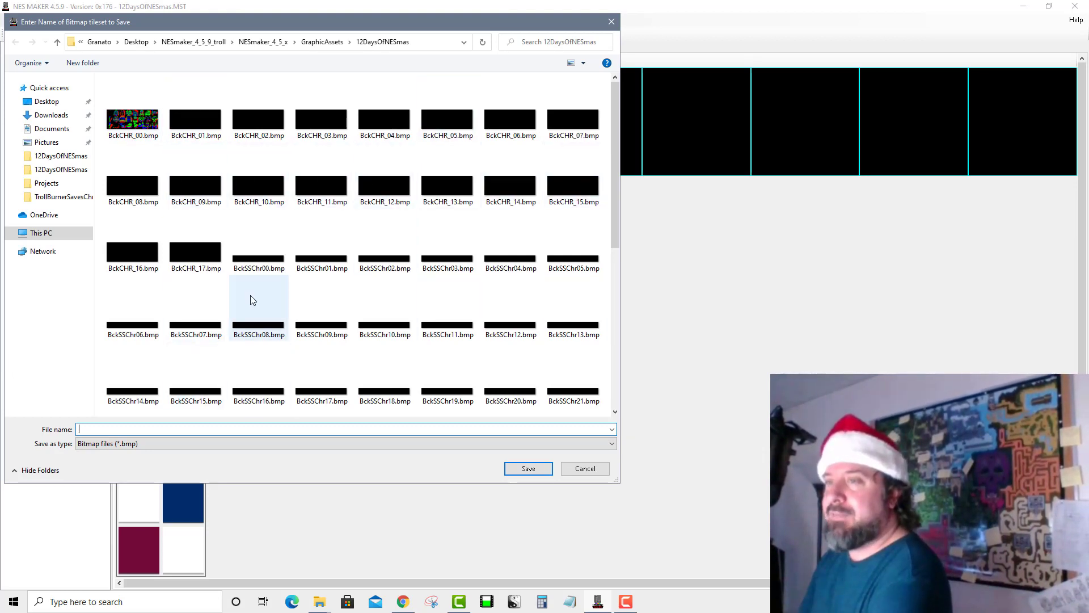
{"action": "left_click", "coordinate": [257, 266]}
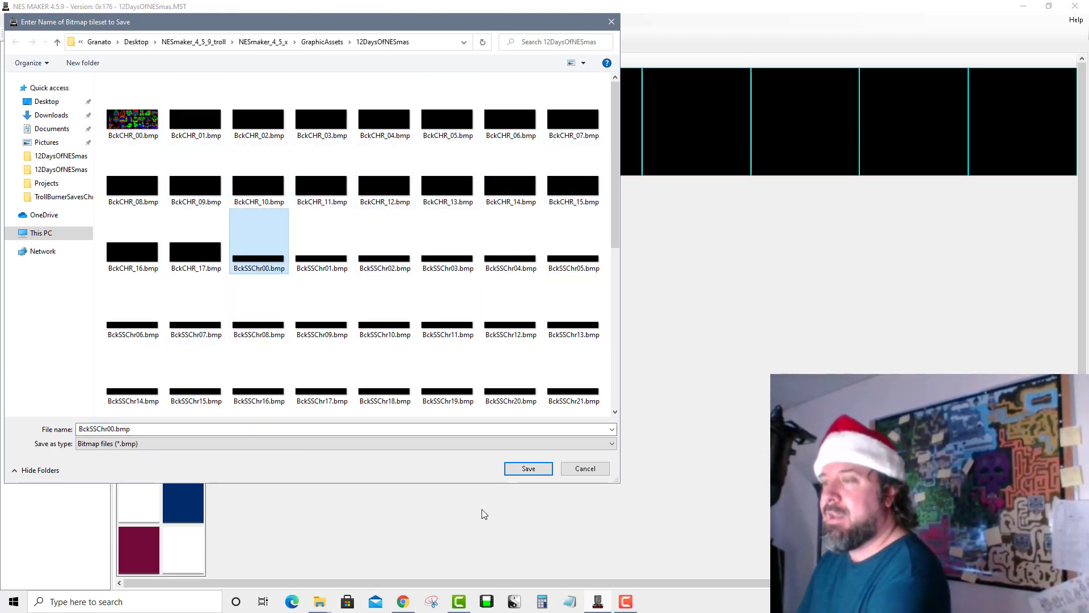
{"action": "left_click", "coordinate": [537, 471]}
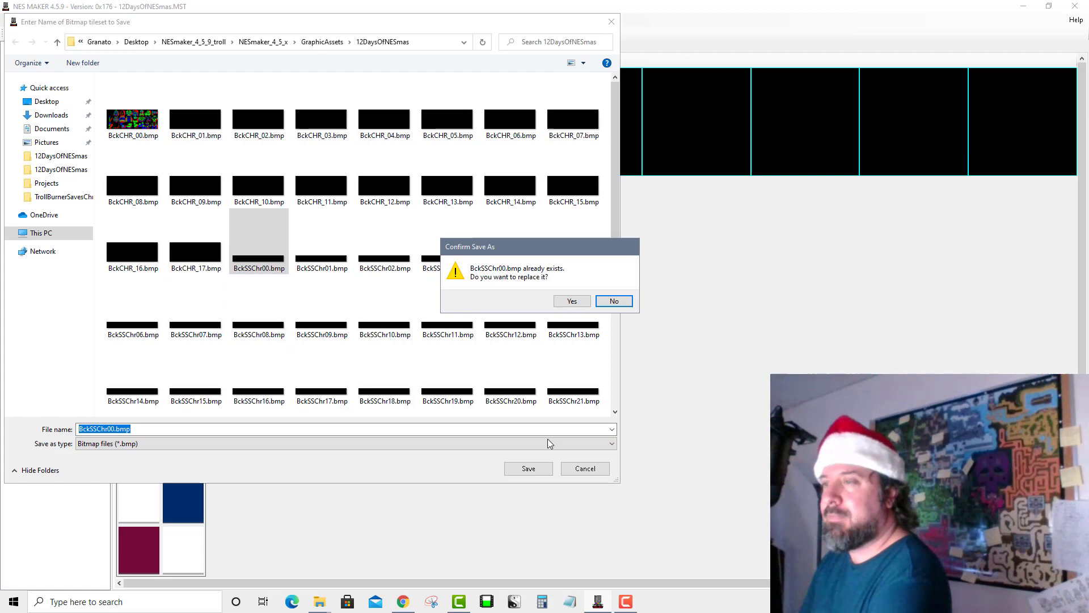
{"action": "left_click", "coordinate": [573, 301]}
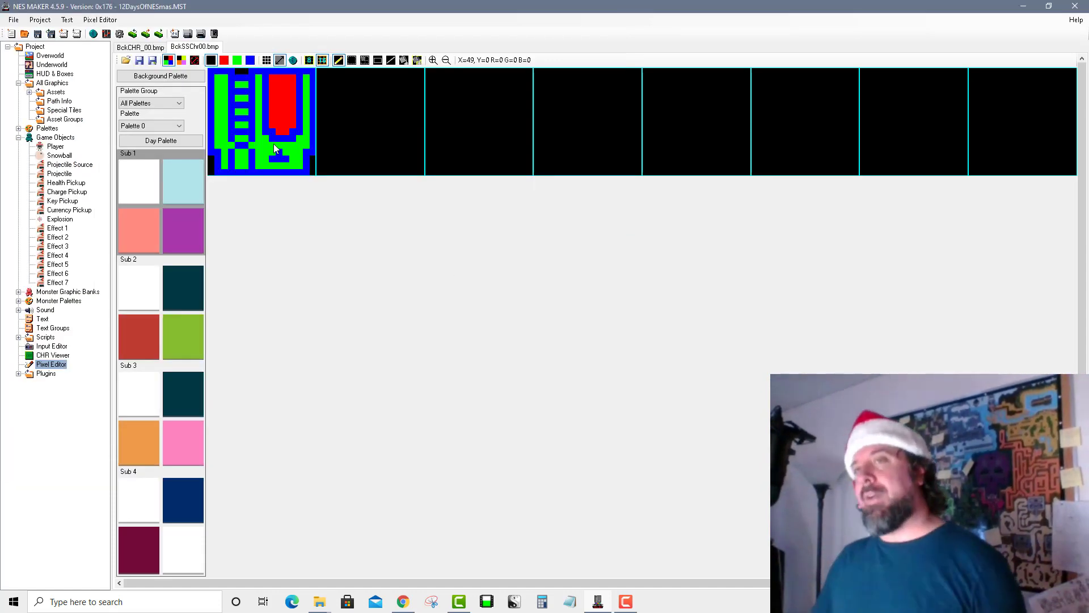
Place the new screen-tileset graphic twice on the decorated overworld screen, once below the house and once above the sleigh.
{"action": "left_click", "coordinate": [63, 57]}
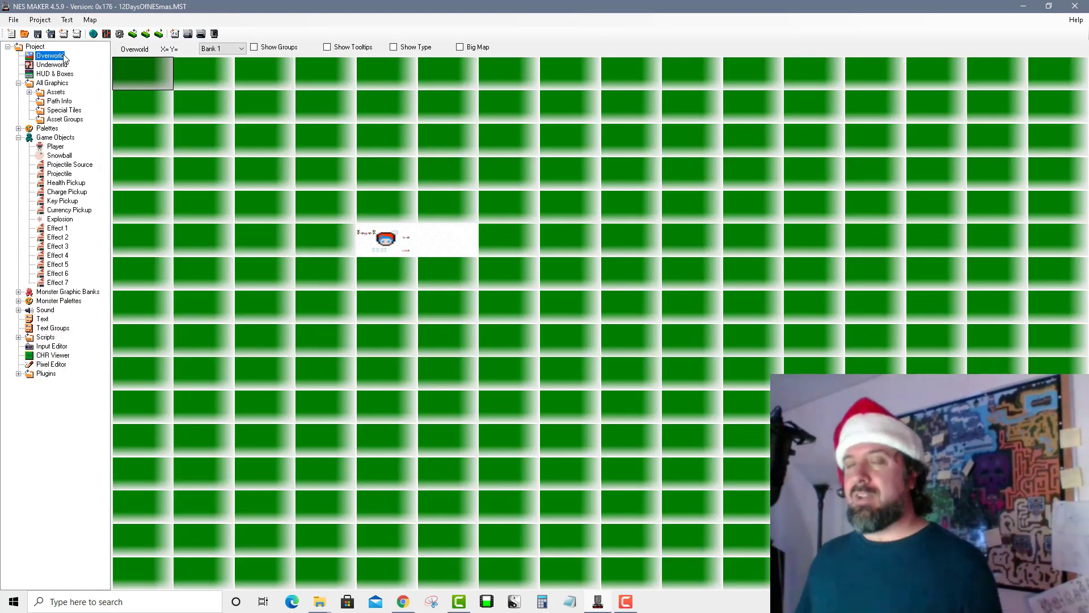
{"action": "double_click", "coordinate": [399, 237]}
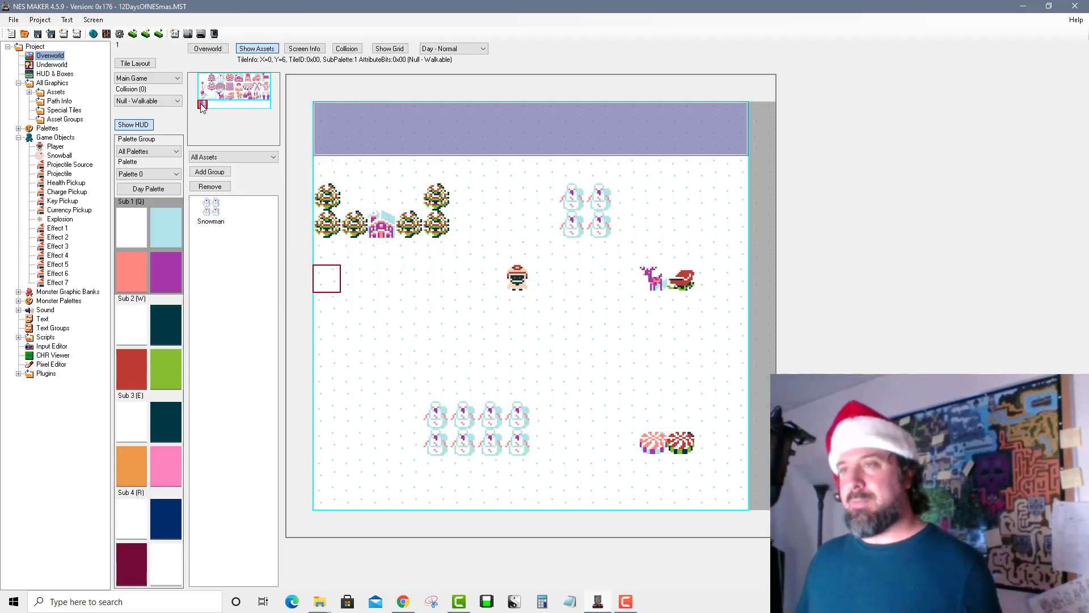
{"action": "left_click", "coordinate": [381, 332]}
{"action": "left_click", "coordinate": [681, 195]}
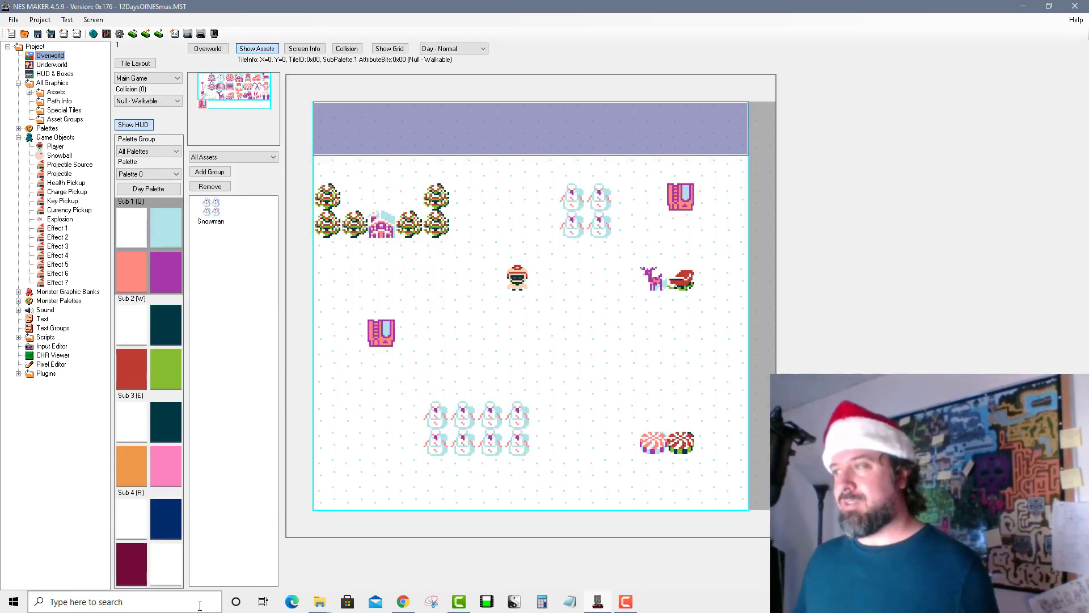
Apply the Double Main (Main/Main) tileset layout to the blank overworld screen beside the decorated one.
{"action": "left_click", "coordinate": [212, 48]}
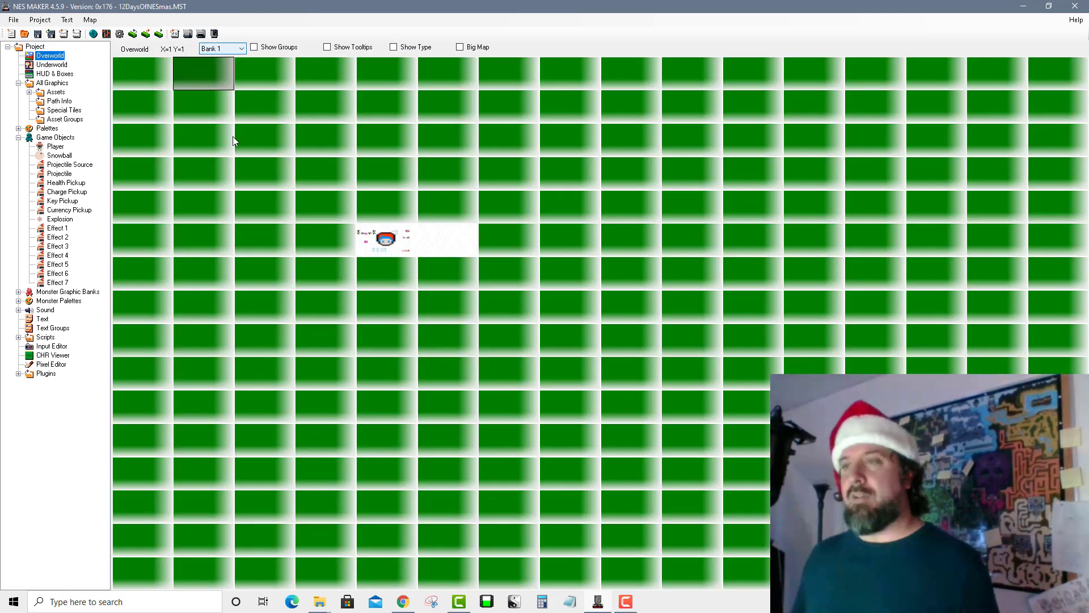
{"action": "double_click", "coordinate": [432, 257]}
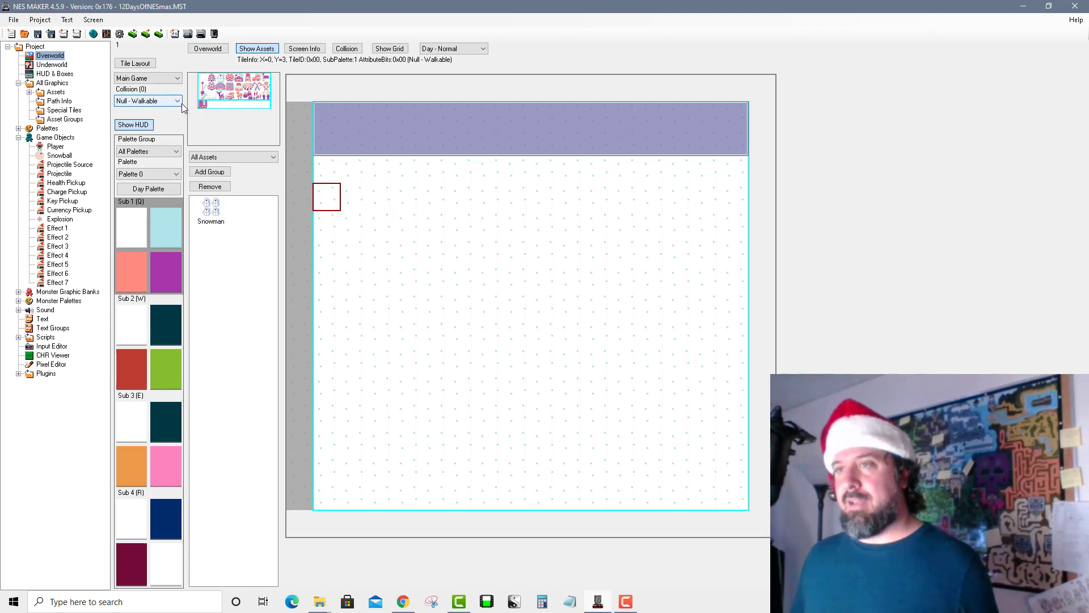
{"action": "left_click", "coordinate": [137, 64]}
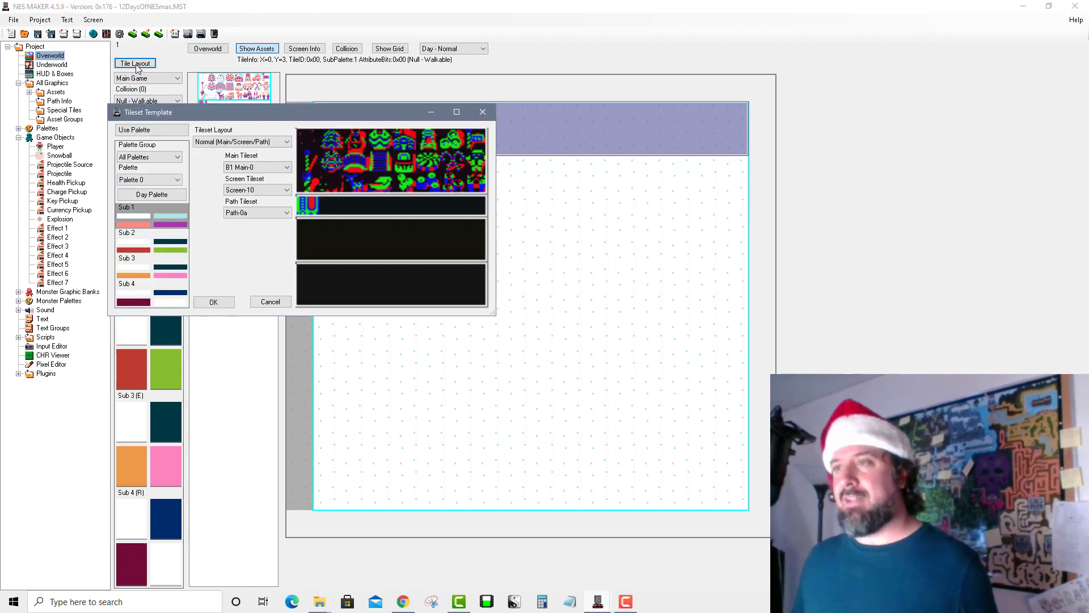
{"action": "left_click", "coordinate": [259, 141]}
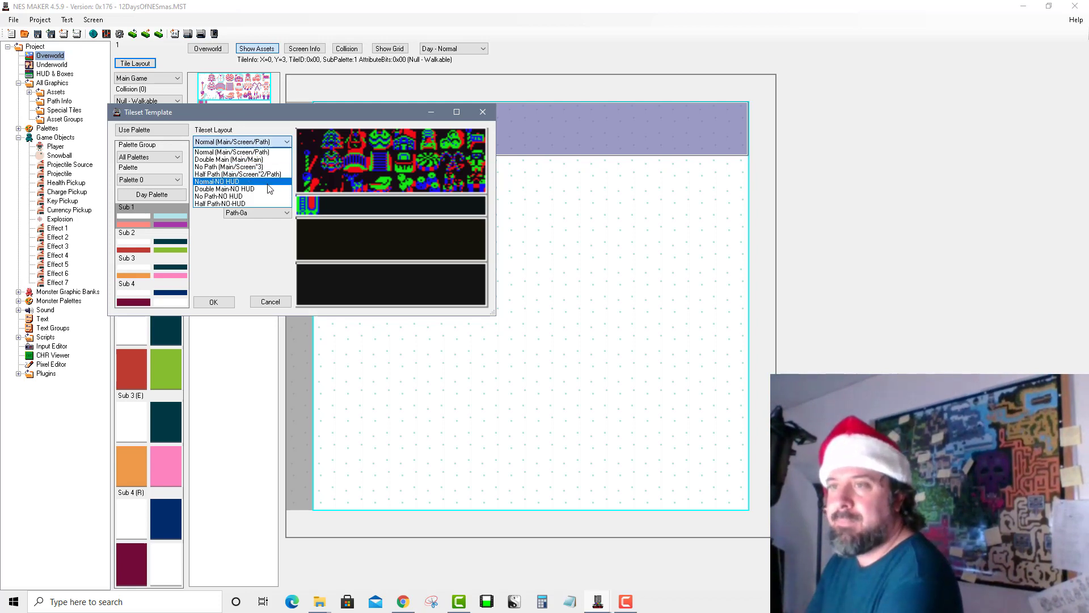
{"action": "left_click", "coordinate": [259, 161]}
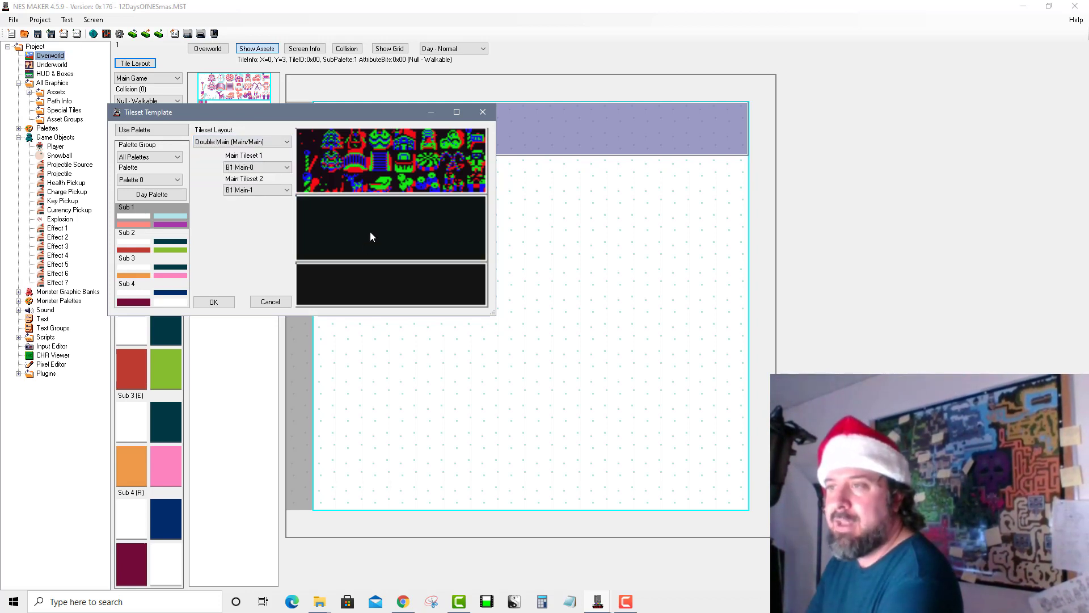
{"action": "left_click", "coordinate": [213, 302]}
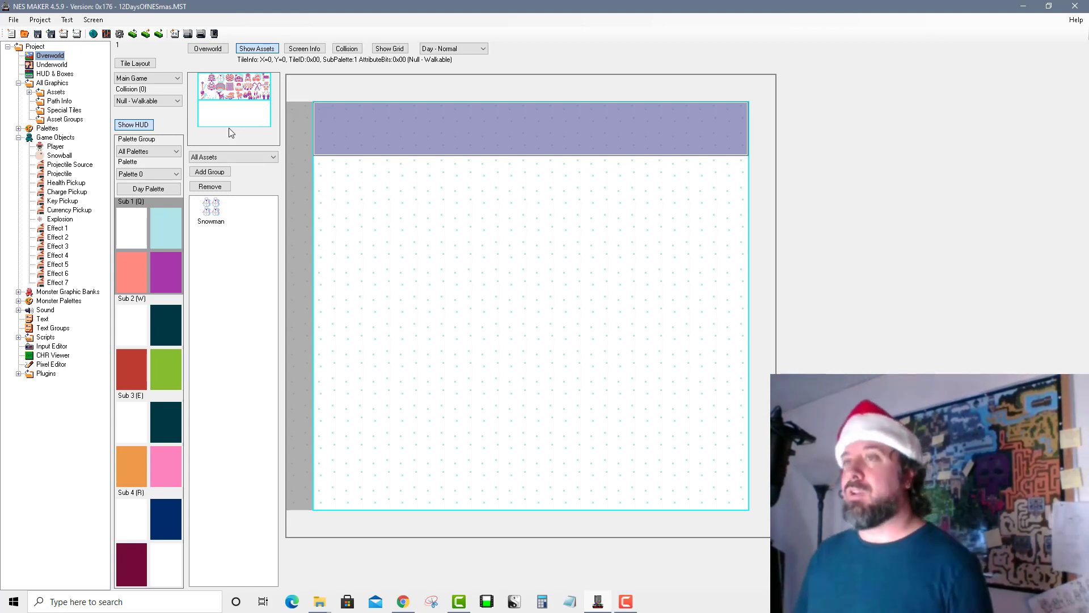
Set the attribute of both newly placed graphics on the decorated overworld screen to Prize.
{"action": "left_click", "coordinate": [208, 48]}
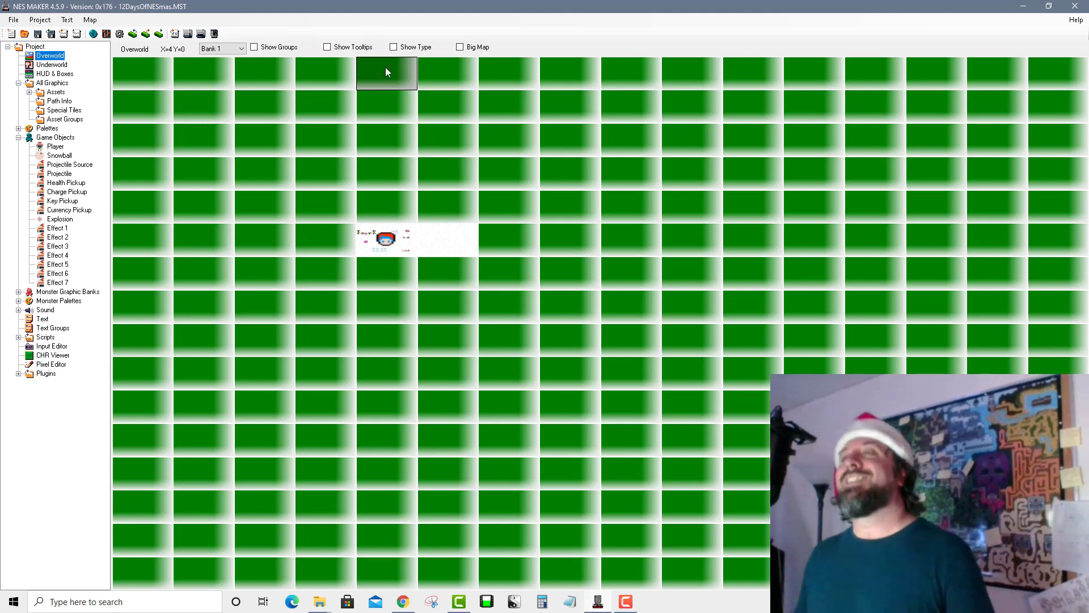
{"action": "double_click", "coordinate": [393, 243]}
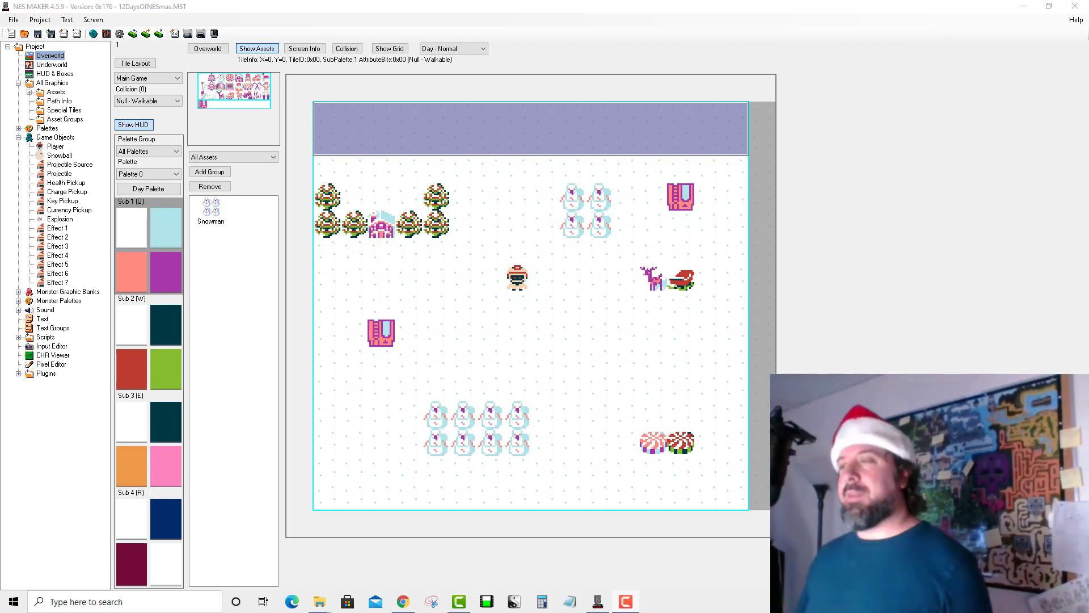
{"action": "right_click", "coordinate": [384, 342]}
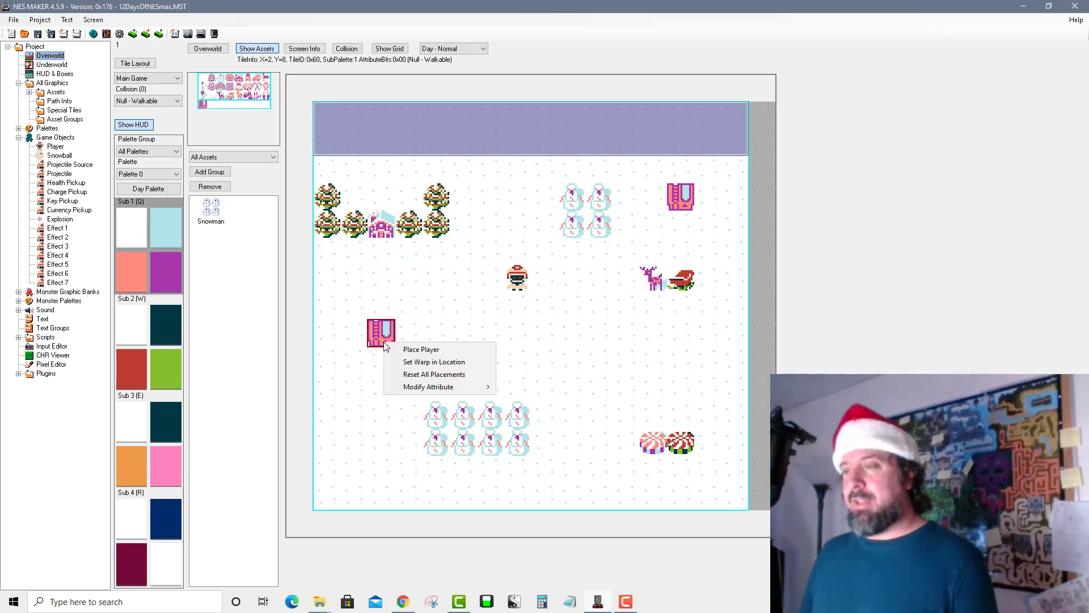
{"action": "mouse_move", "coordinate": [454, 385]}
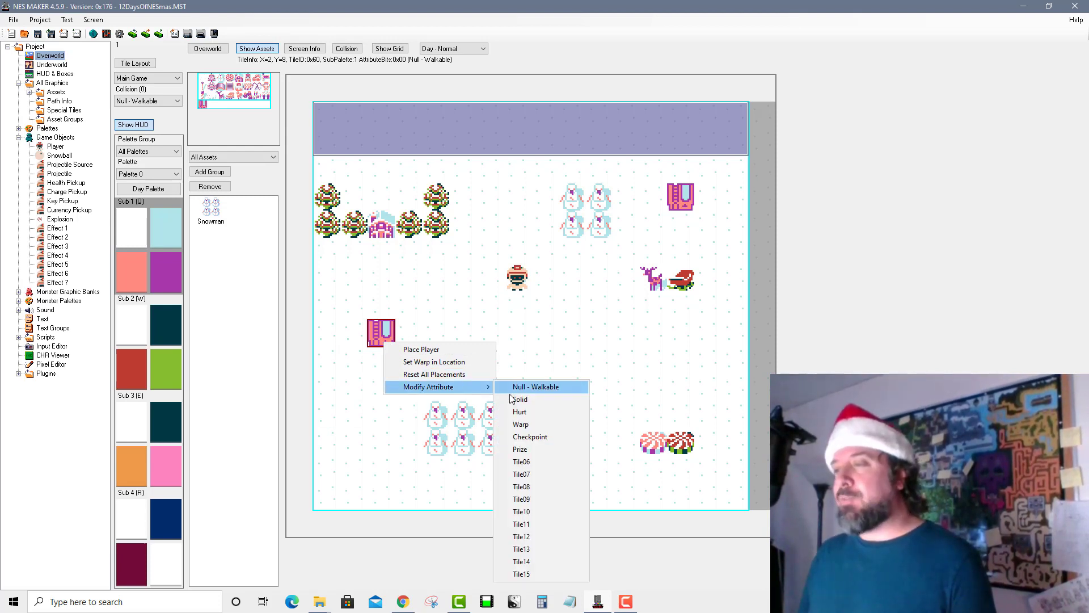
{"action": "left_click", "coordinate": [537, 445]}
{"action": "right_click", "coordinate": [674, 205]}
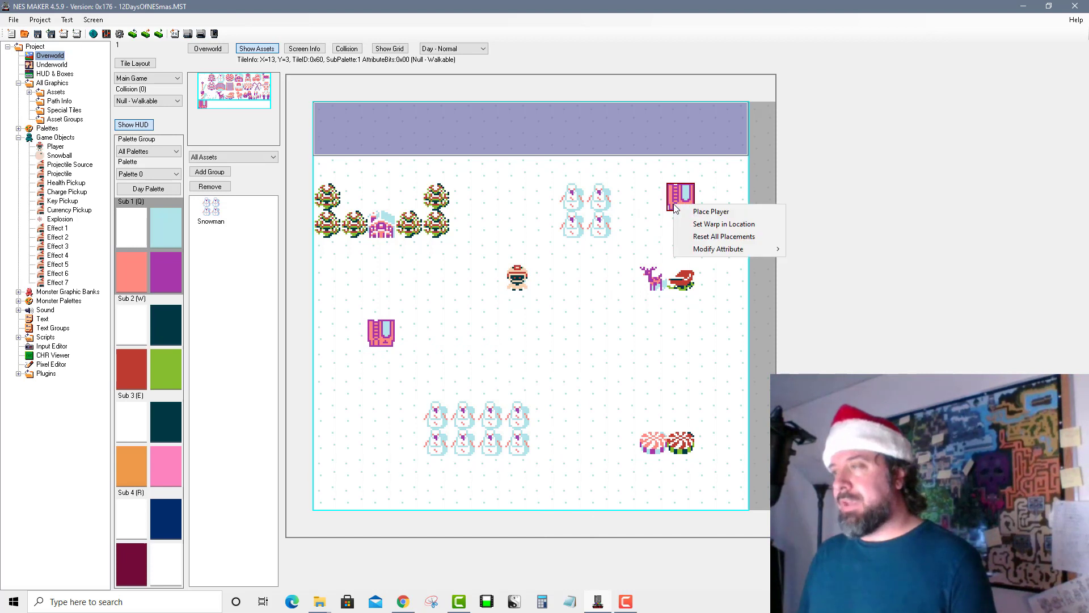
{"action": "mouse_move", "coordinate": [718, 249]}
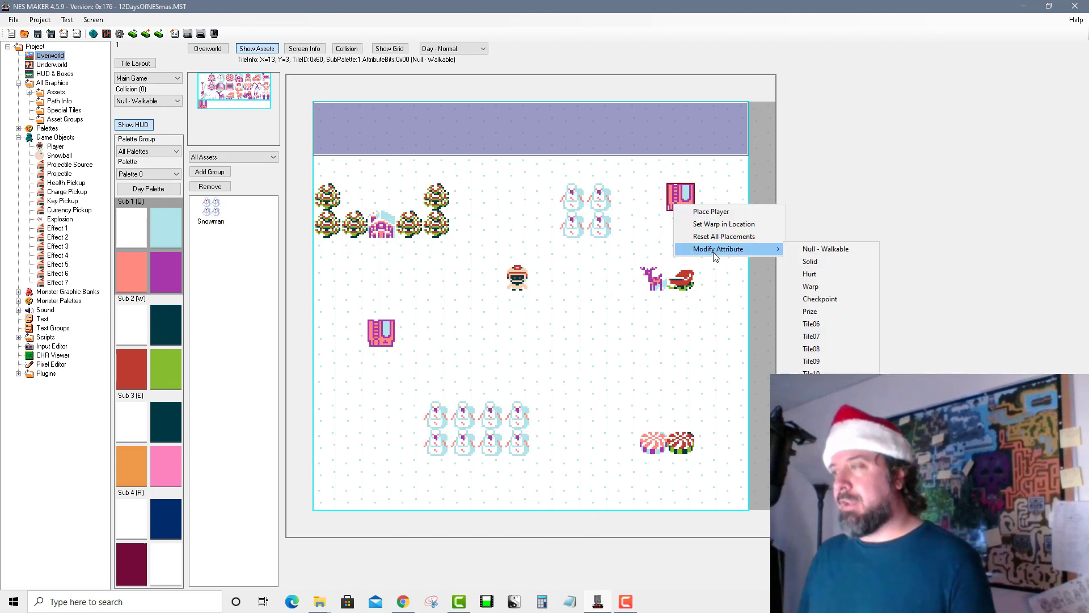
{"action": "left_click", "coordinate": [811, 310]}
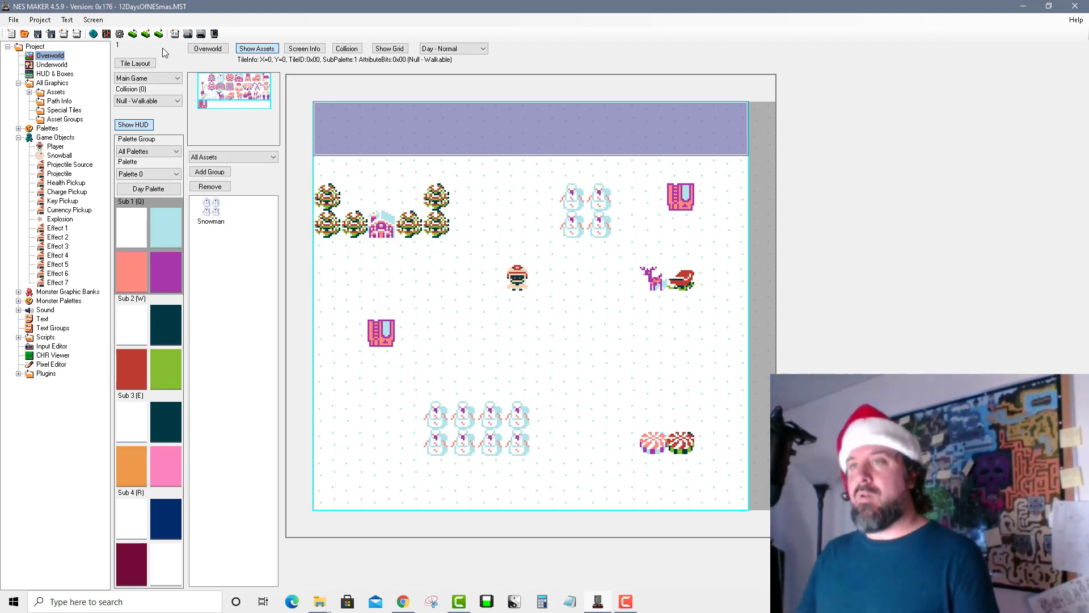
Open the Tile 05 script, prize_MazeBase.asm, for editing from the project's script settings.
{"action": "left_click", "coordinate": [120, 35]}
{"action": "left_click", "coordinate": [258, 146]}
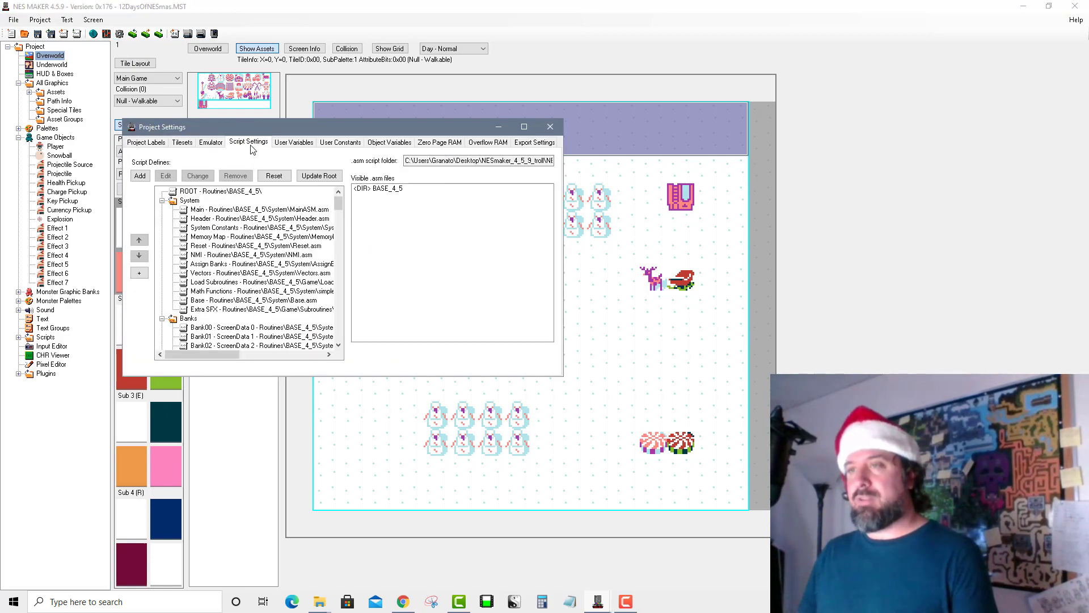
{"action": "left_click_drag", "start_coordinate": [562, 375], "coordinate": [962, 593]}
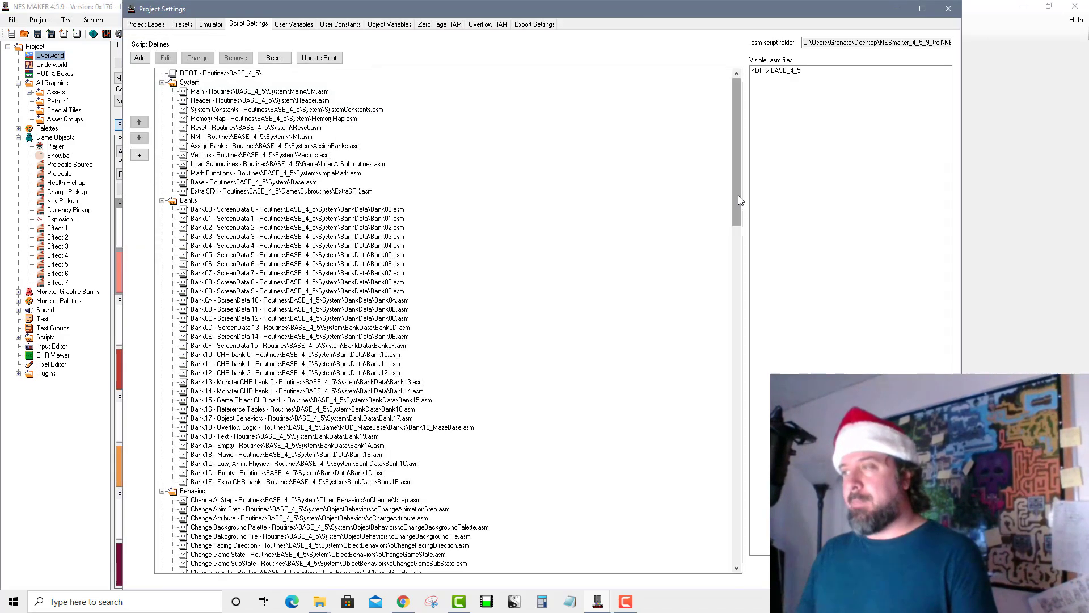
{"action": "left_click_drag", "start_coordinate": [738, 195], "coordinate": [728, 450]}
{"action": "left_click", "coordinate": [395, 128]}
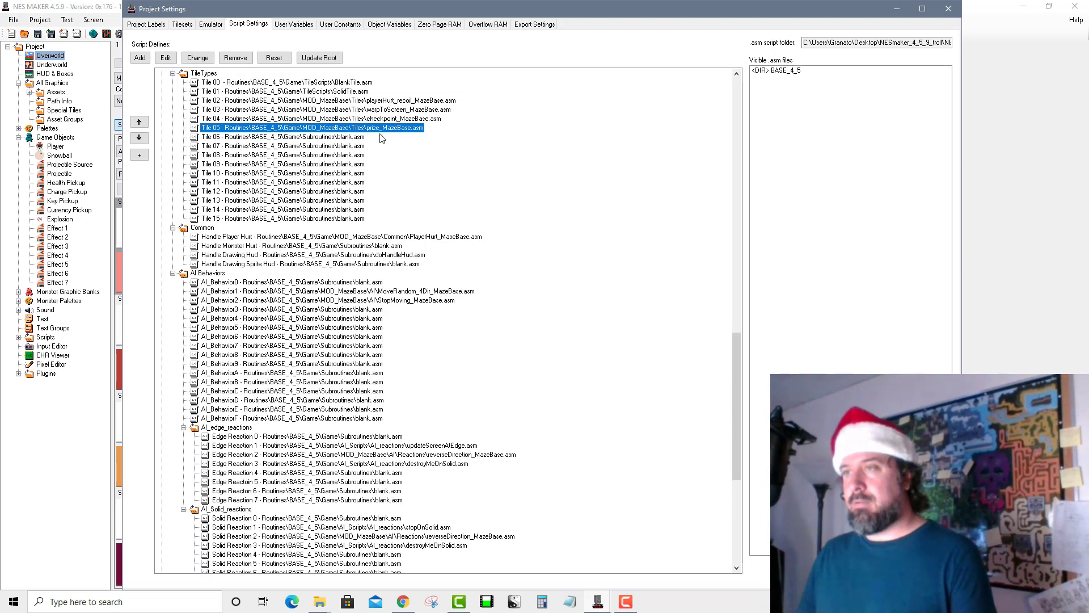
{"action": "left_click", "coordinate": [165, 58]}
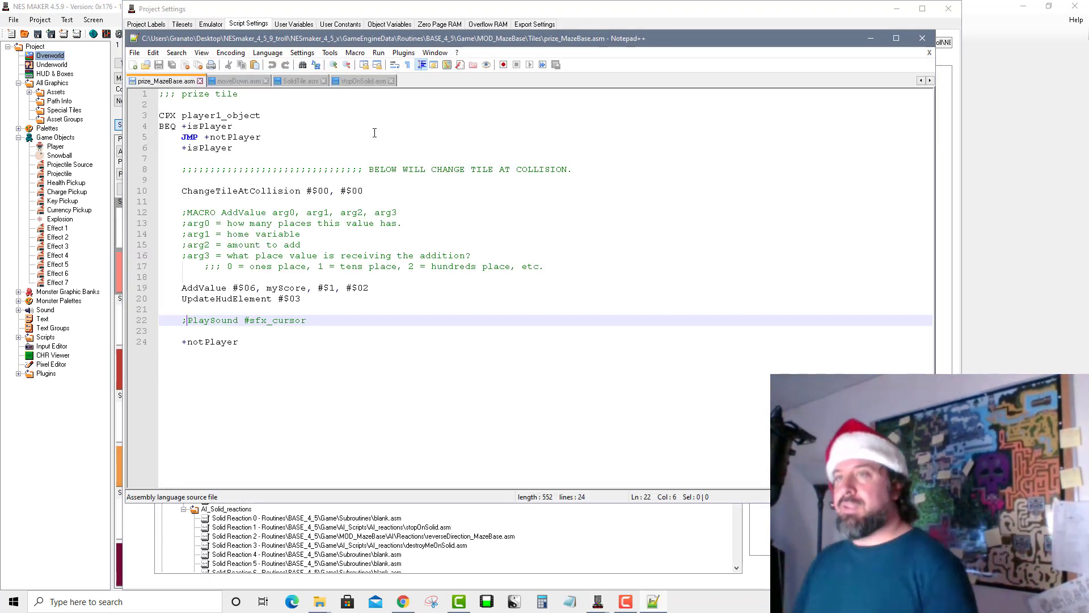
Examine the prize tile script's player check, its JMP +notPlayer line and the ChangeTileAtCollision arguments.
{"action": "left_click", "coordinate": [323, 153]}
{"action": "left_click_drag", "start_coordinate": [323, 152], "coordinate": [161, 111]}
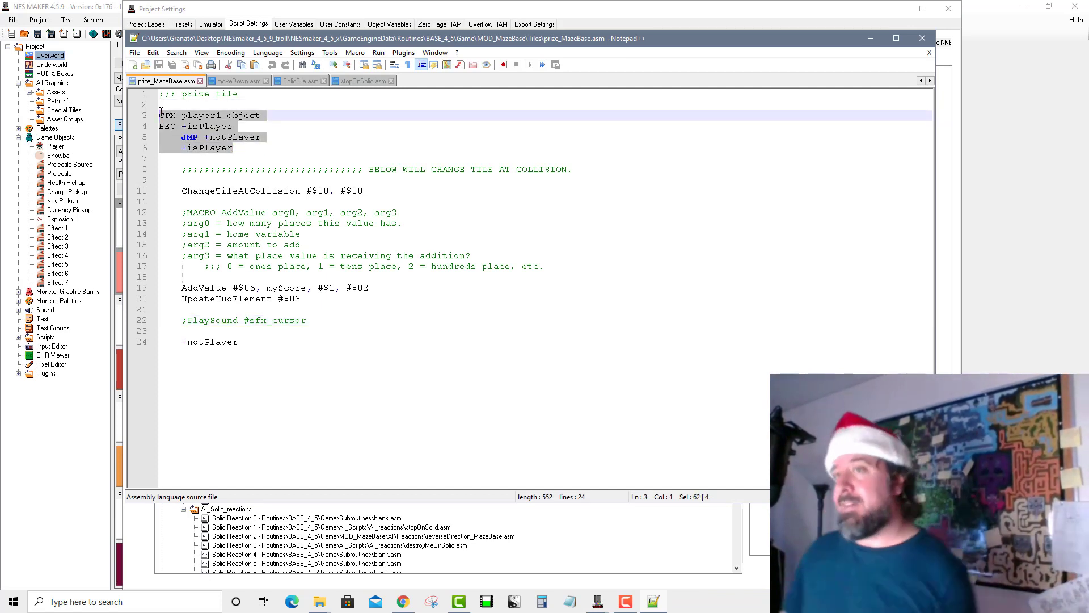
{"action": "left_click", "coordinate": [170, 122]}
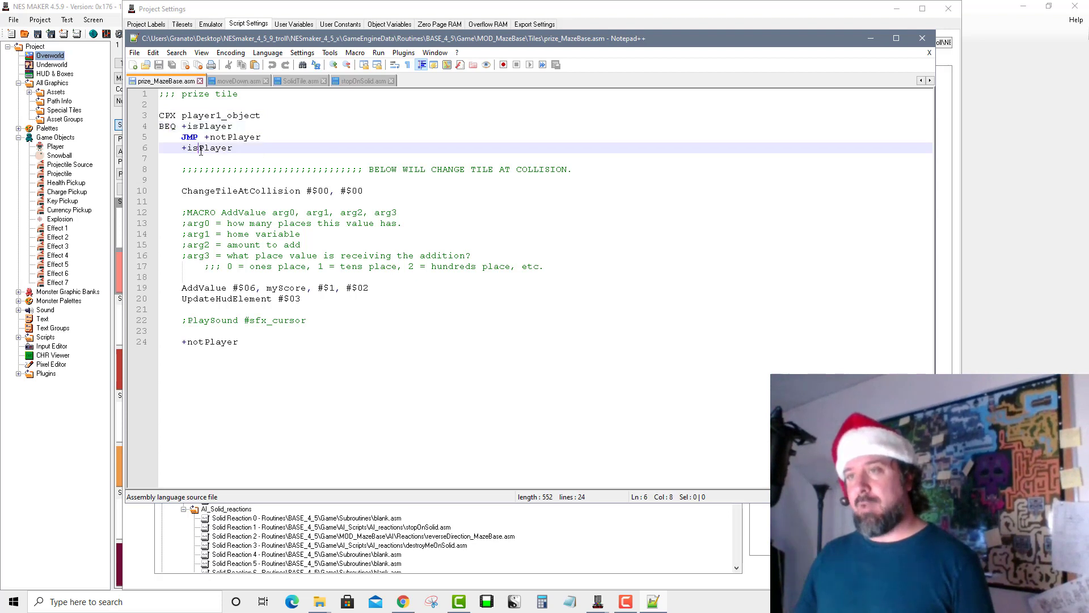
{"action": "left_click_drag", "start_coordinate": [182, 136], "coordinate": [261, 139]}
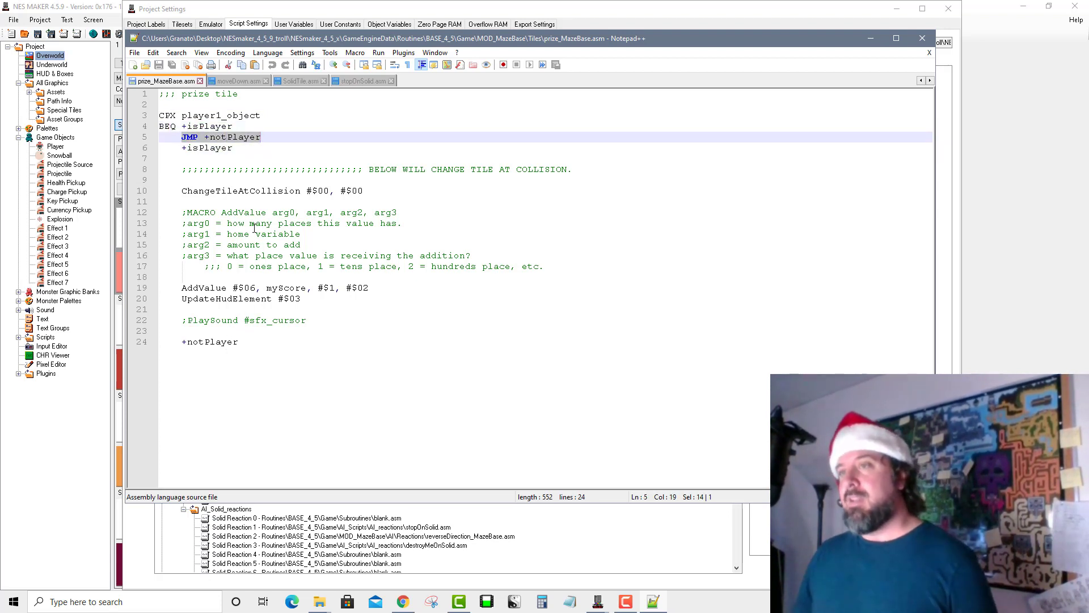
{"action": "double_click", "coordinate": [247, 191]}
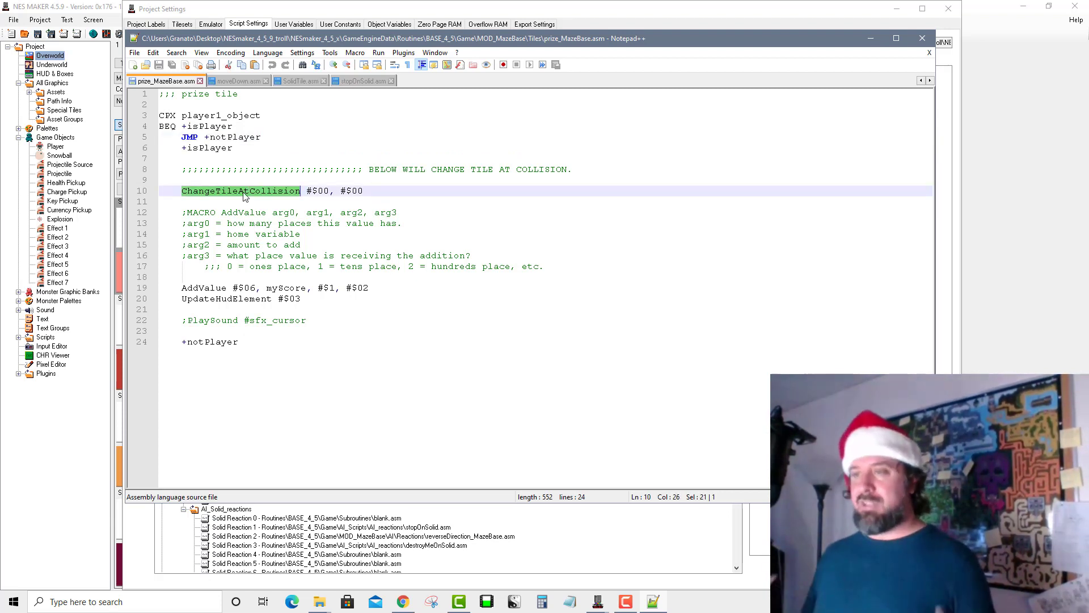
{"action": "double_click", "coordinate": [323, 191]}
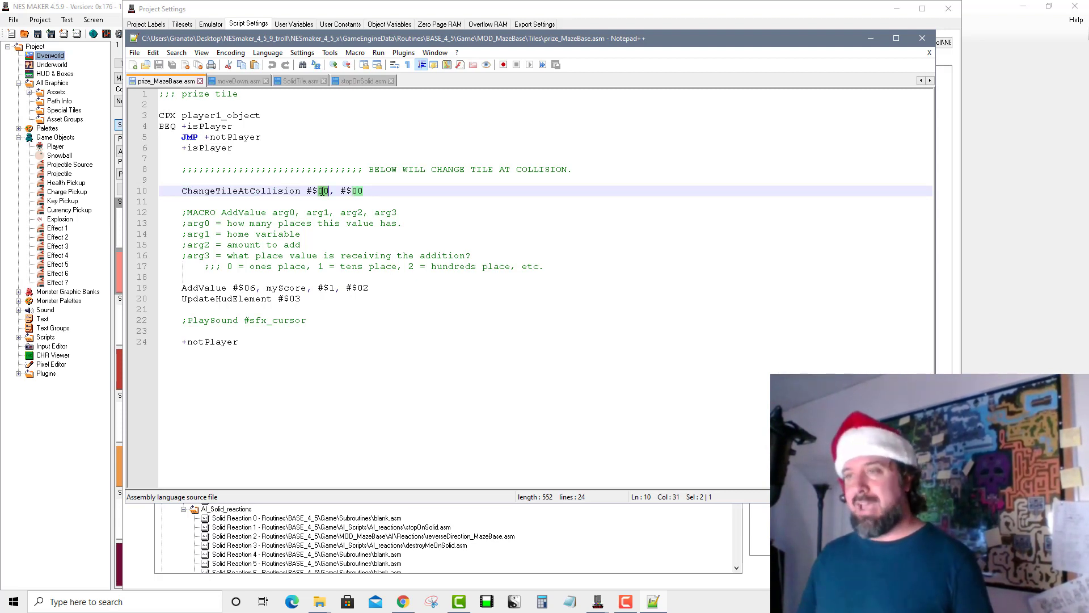
Examine the prize script's ChangeTileAtCollision arguments and its AddValue and UpdateHudElement lines, and close the script and project settings.
{"action": "double_click", "coordinate": [368, 192]}
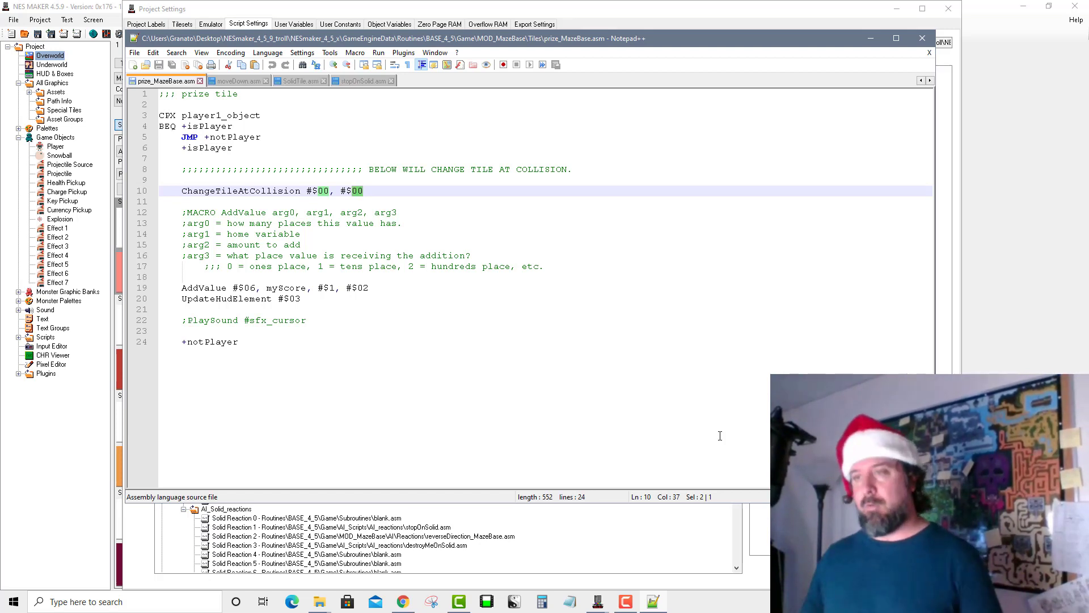
{"action": "mouse_move", "coordinate": [182, 290]}
{"action": "left_mouse_down"}
{"action": "mouse_move", "coordinate": [350, 292]}
{"action": "mouse_move", "coordinate": [186, 287]}
{"action": "left_mouse_up"}
{"action": "left_click", "coordinate": [337, 305]}
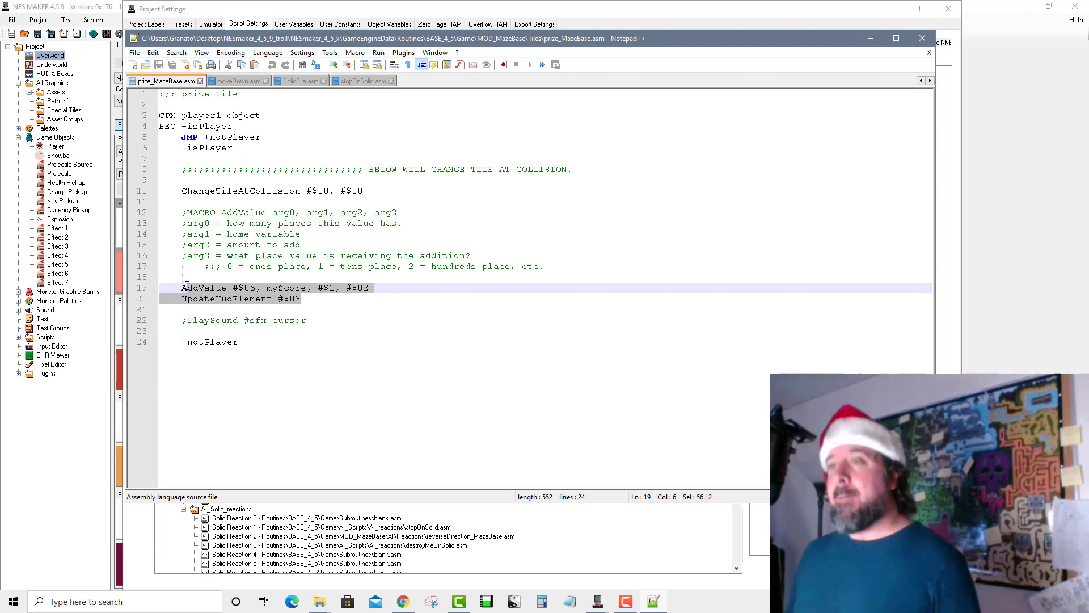
{"action": "left_click", "coordinate": [324, 190]}
{"action": "left_click", "coordinate": [295, 184]}
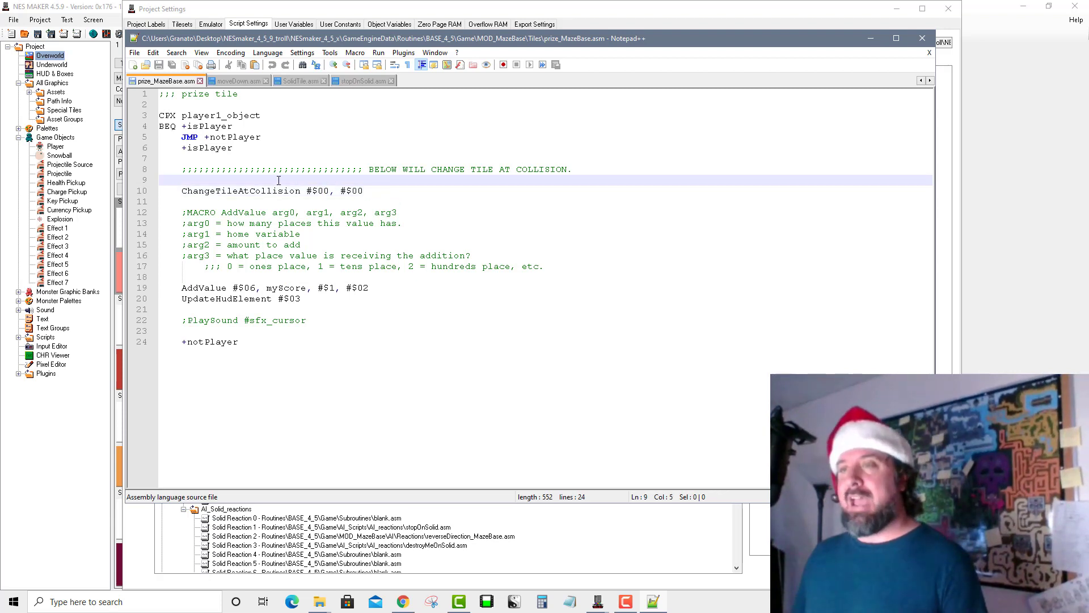
{"action": "left_click_drag", "start_coordinate": [278, 180], "coordinate": [376, 193]}
{"action": "left_click", "coordinate": [383, 193]}
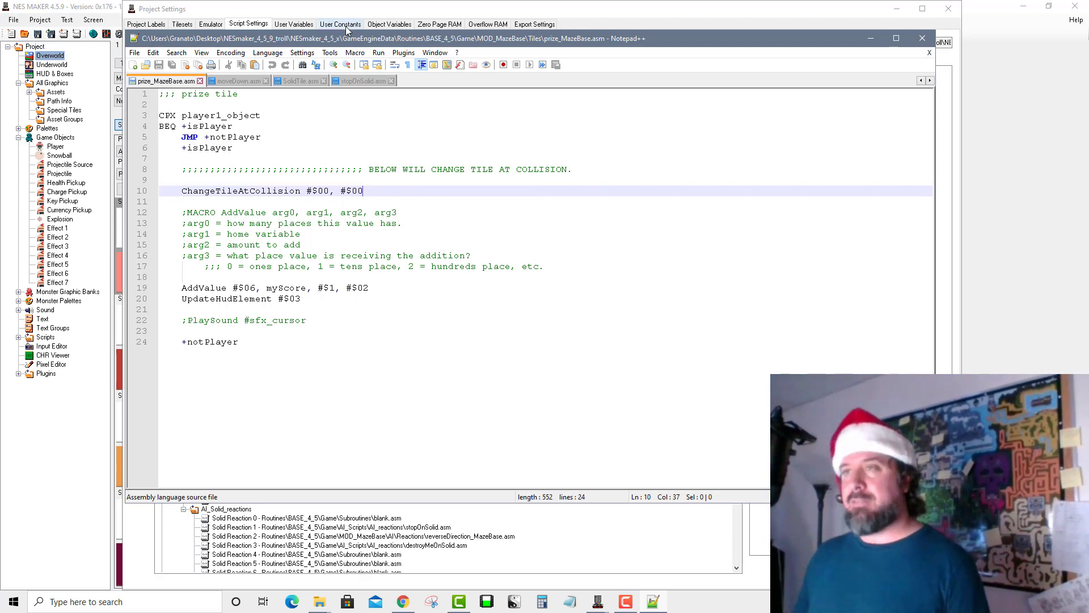
{"action": "left_click", "coordinate": [919, 45]}
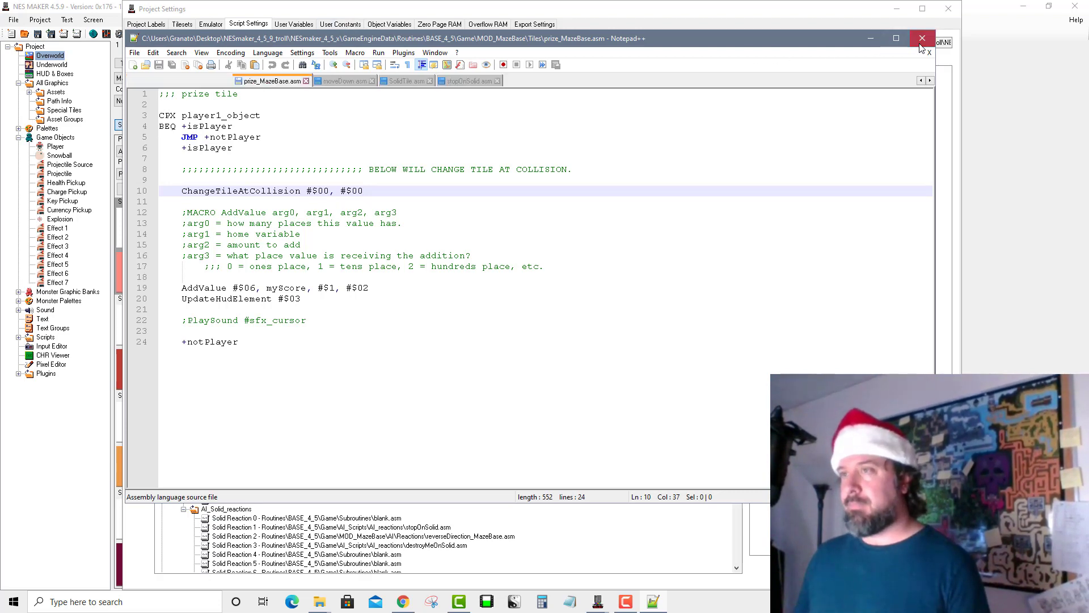
{"action": "left_click", "coordinate": [948, 8]}
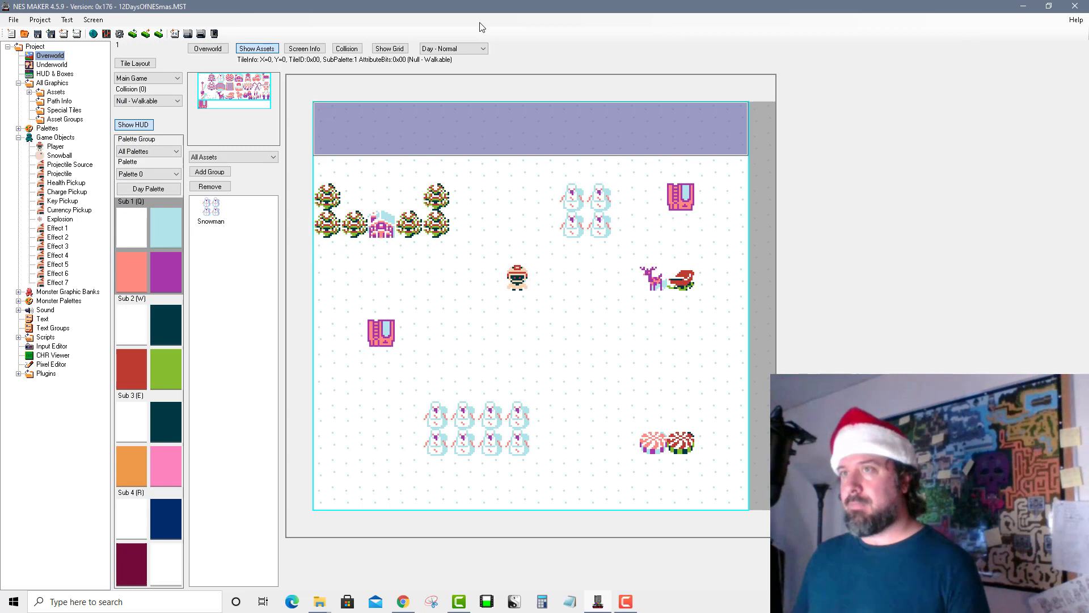
Export and test the game, walk the player over both Prize graphics and around the scenery, and close the emulator.
{"action": "left_click", "coordinate": [187, 33]}
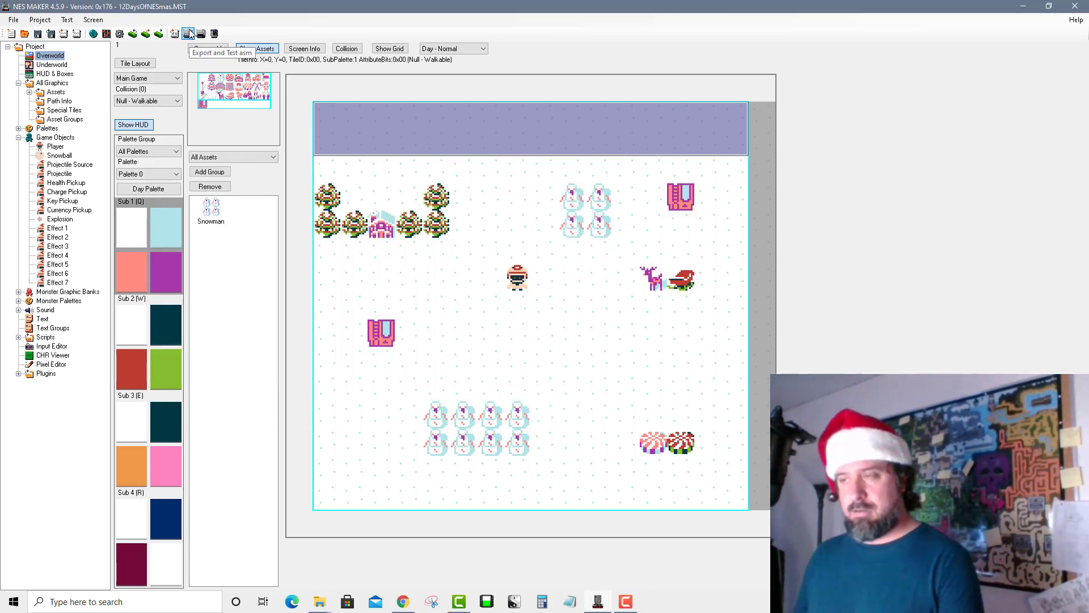
{"action": "key", "text": "Left"}
{"action": "key", "text": "Down"}
{"action": "key", "text": "Left"}
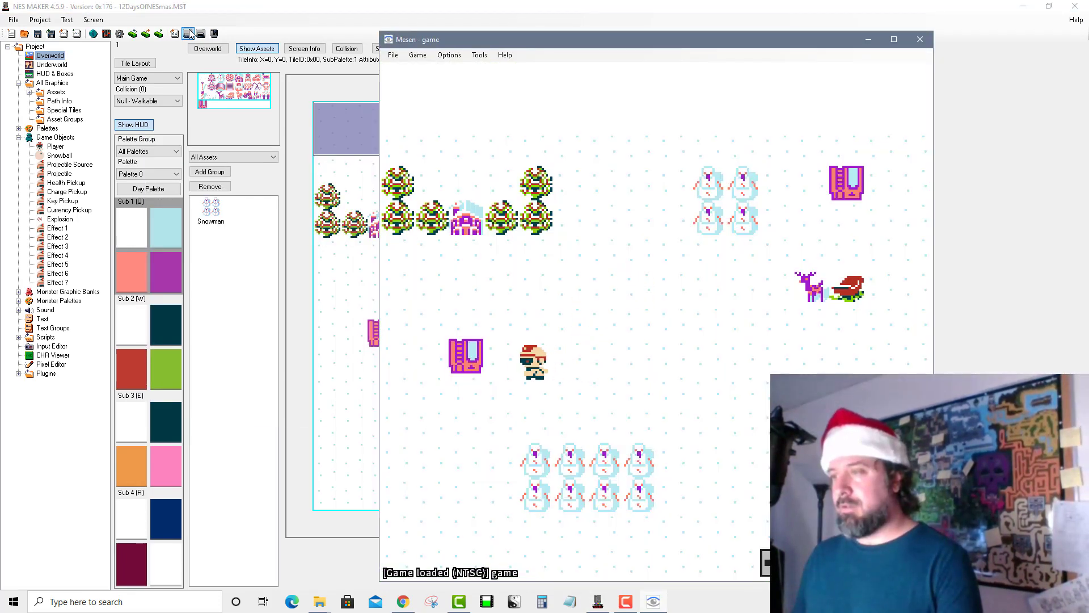
{"action": "key", "text": "Up"}
{"action": "key", "text": "Right"}
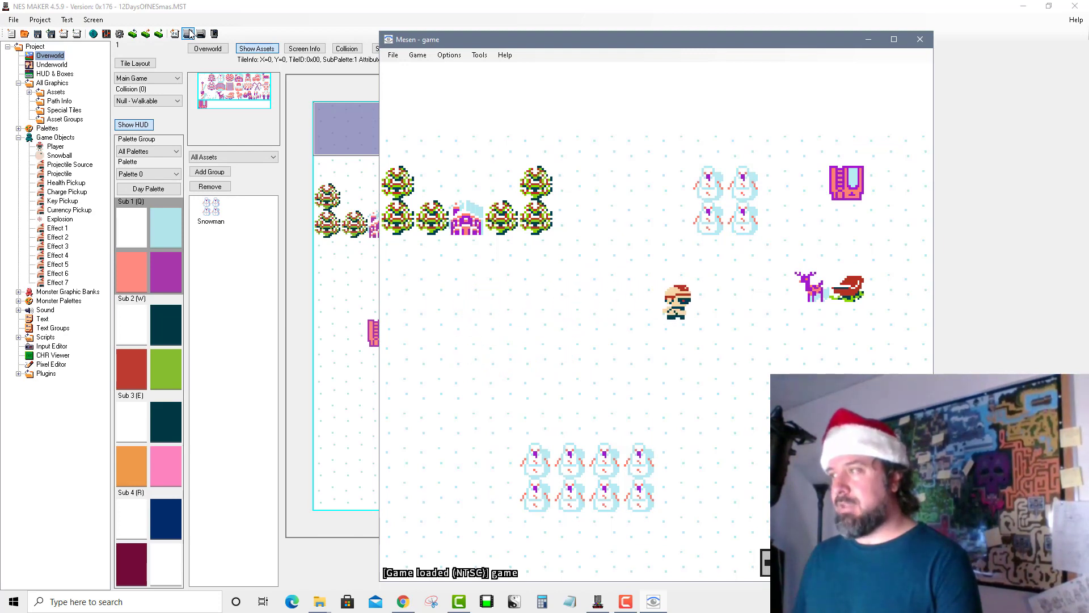
{"action": "key", "text": "Up"}
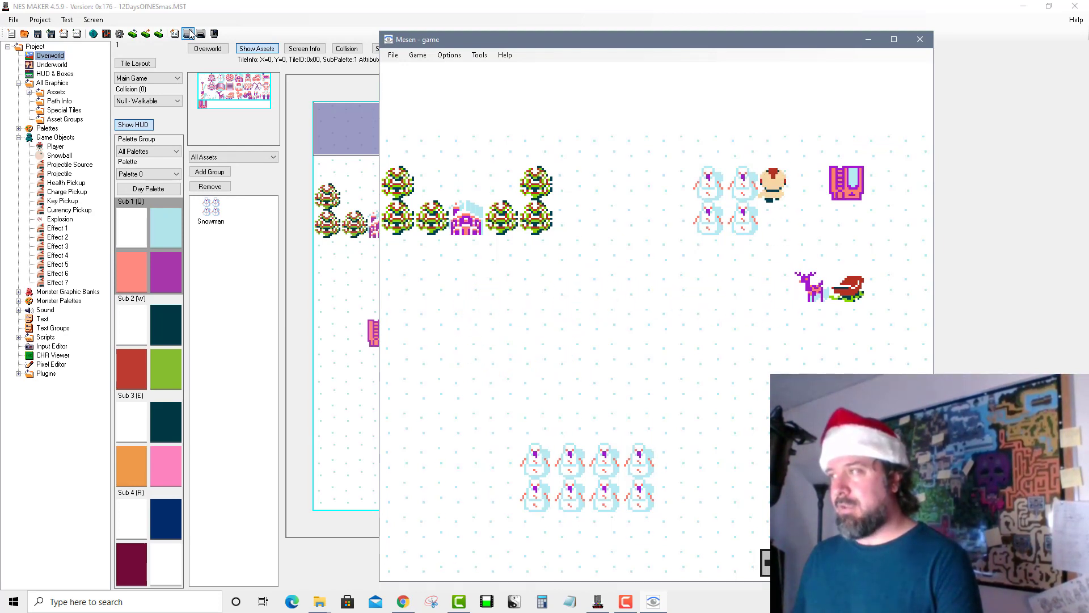
{"action": "key", "text": "Right"}
{"action": "key", "text": "Left"}
{"action": "key", "text": "Down"}
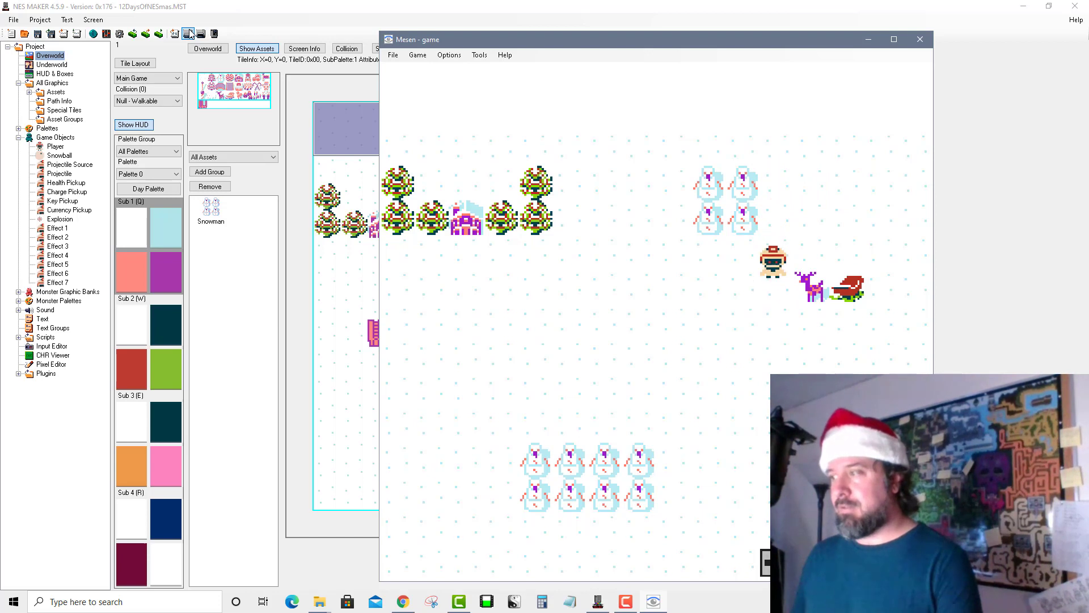
{"action": "key", "text": "Left"}
{"action": "key", "text": "Down"}
{"action": "key", "text": "Right"}
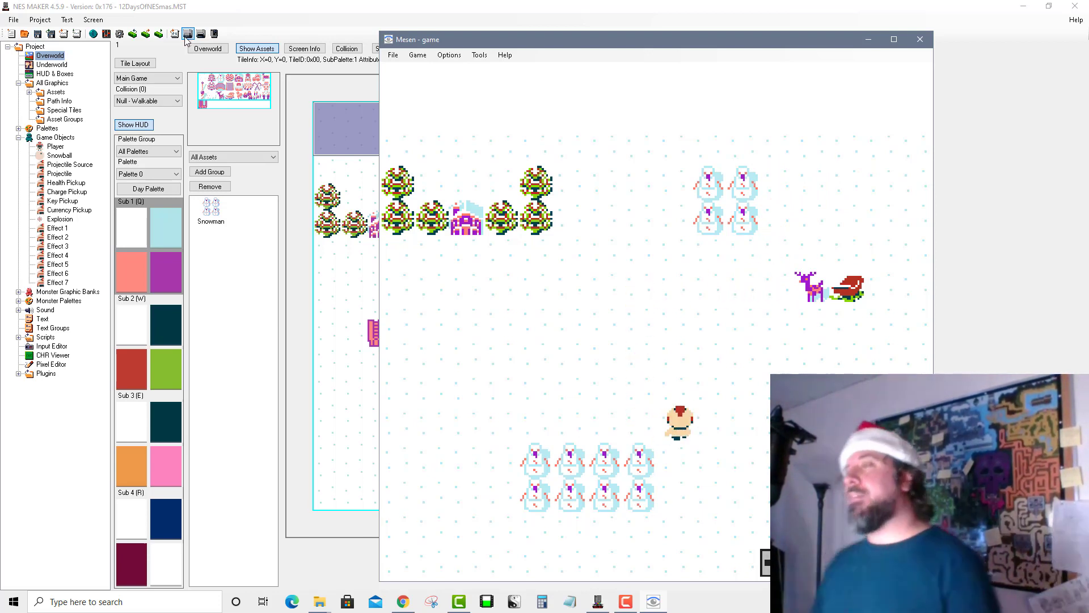
{"action": "key", "text": "Up"}
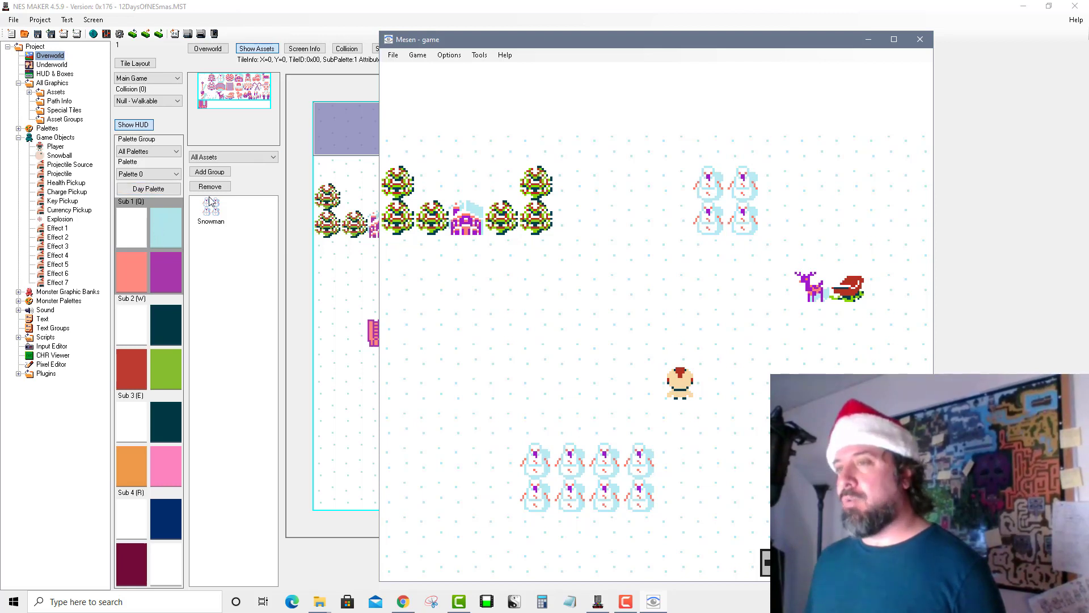
{"action": "left_click", "coordinate": [920, 39]}
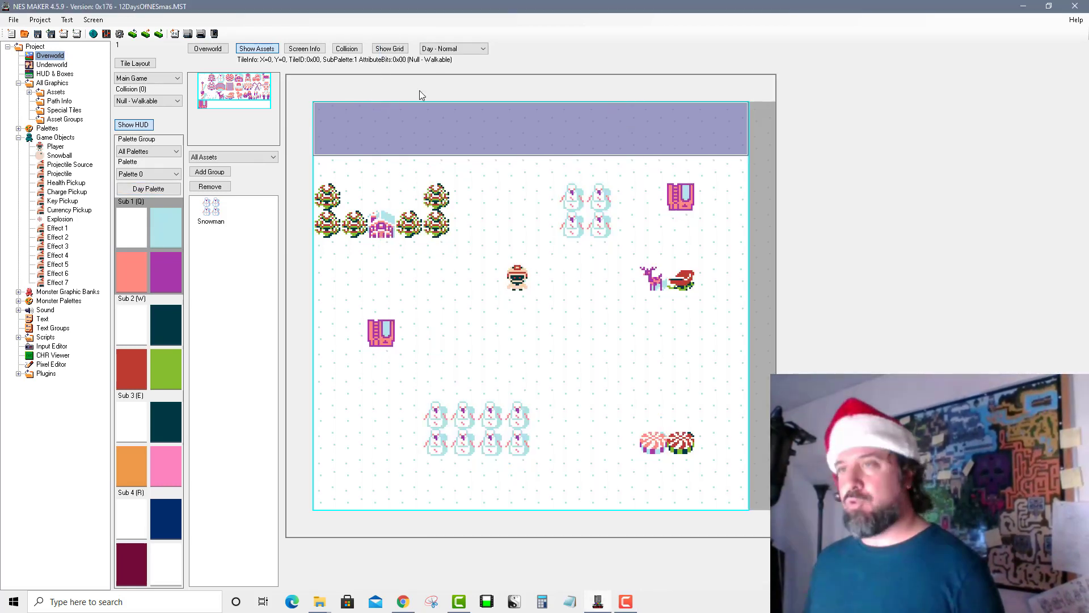
Place the two-tile striped pole graphic in the open area below the reindeer and sleigh.
{"action": "left_click", "coordinate": [210, 92]}
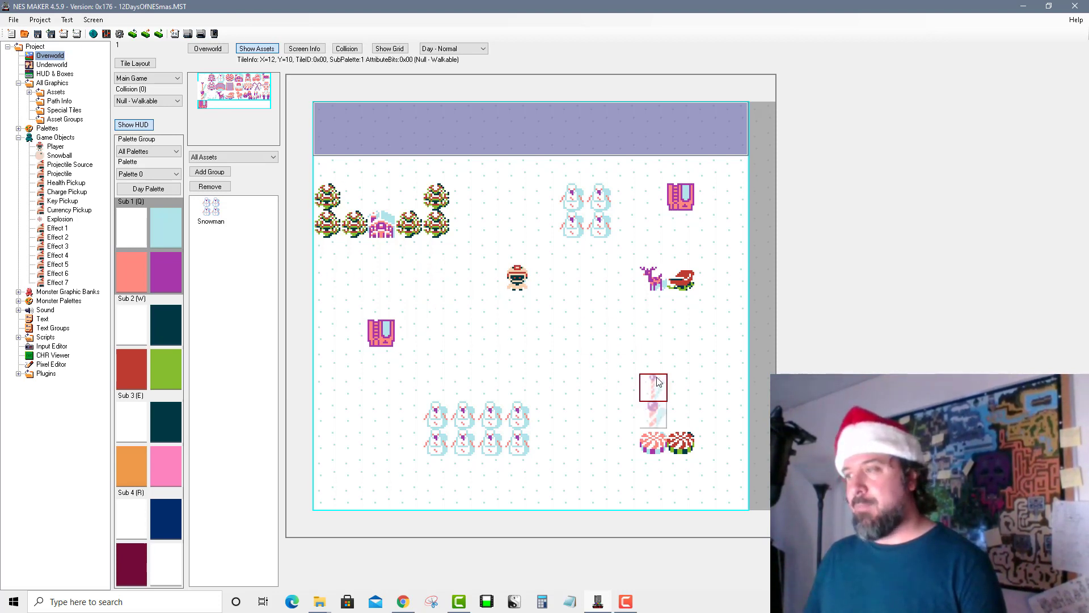
{"action": "left_click", "coordinate": [590, 340]}
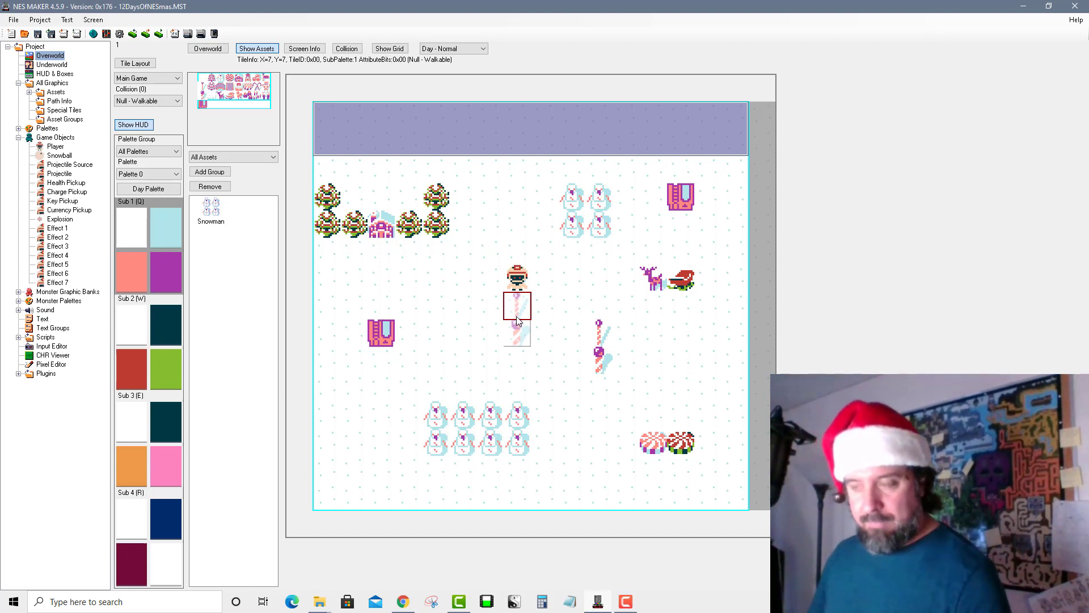
{"action": "key", "text": "Escape"}
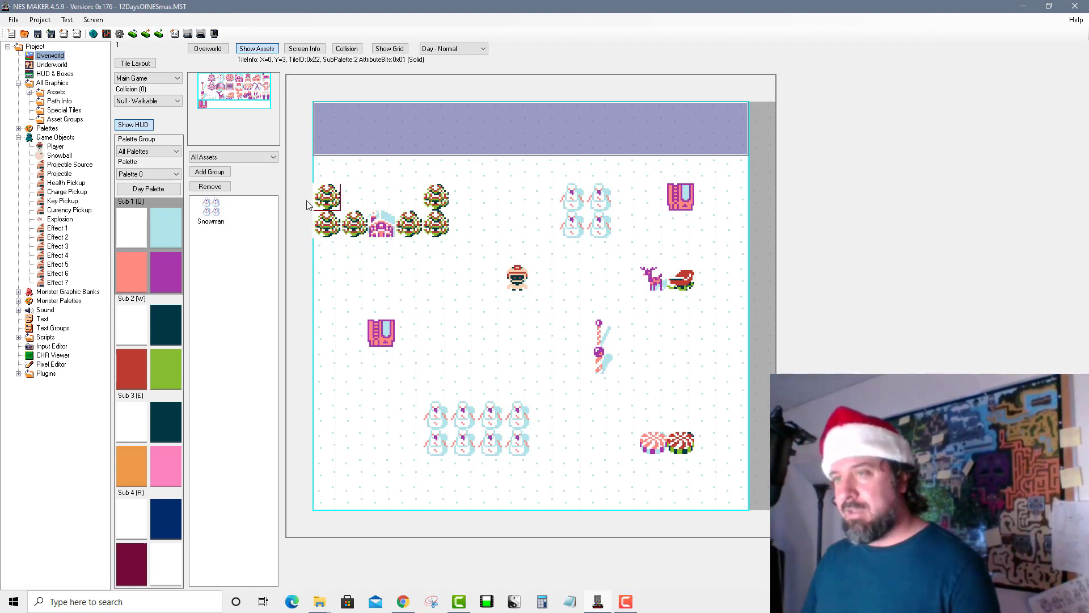
Change the screen palette's shared background colour to tan.
{"action": "left_click", "coordinate": [146, 226]}
{"action": "left_click", "coordinate": [188, 135]}
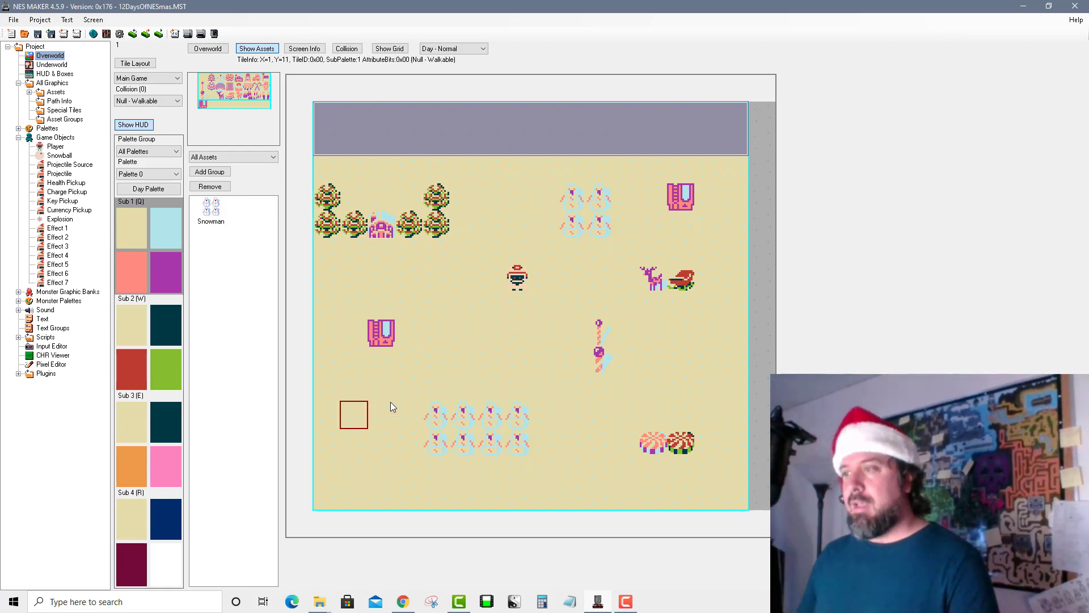
Copy the tree-and-house group over the eight lower snowmen and set the palette's background colour to white.
{"action": "left_click", "coordinate": [432, 413]}
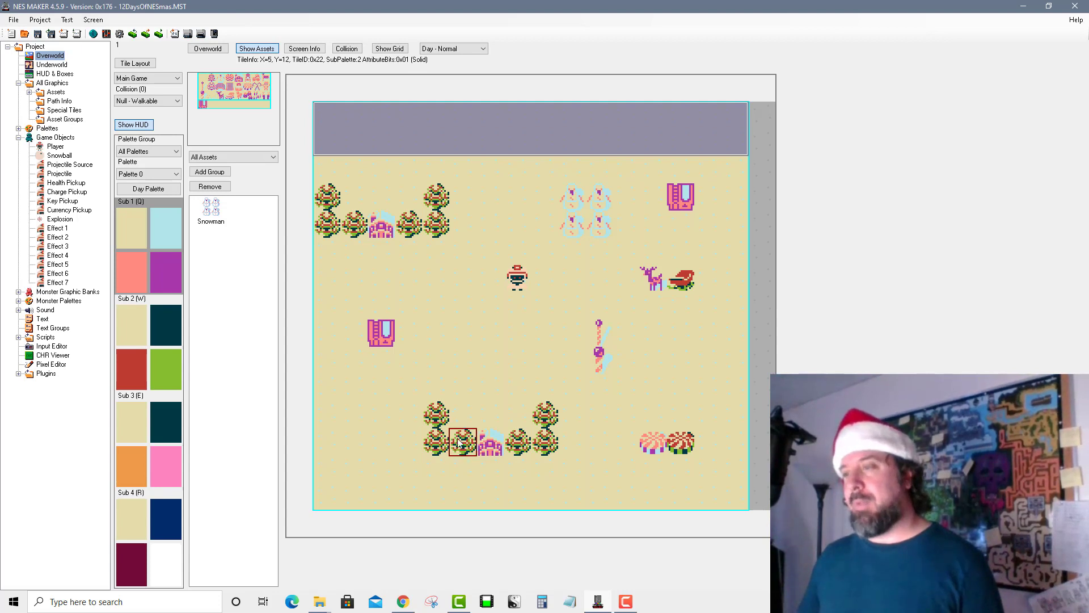
{"action": "left_click", "coordinate": [135, 228]}
{"action": "left_click", "coordinate": [48, 138]}
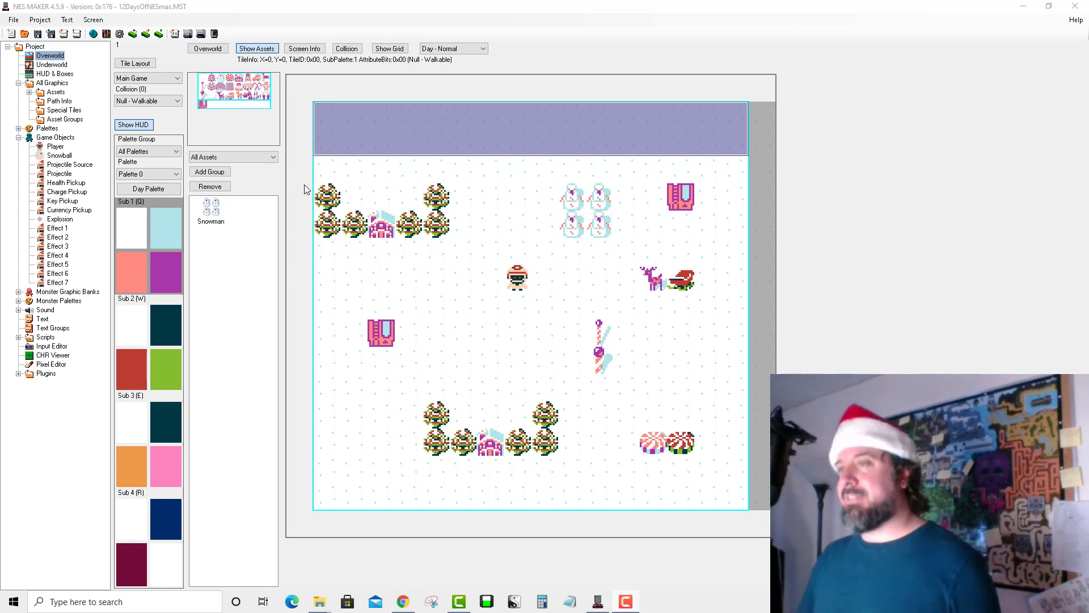
Open the overworld screen just west of the decorated one and place two Sub 2 trees on its edge to match the neighbour.
{"action": "left_click", "coordinate": [207, 48]}
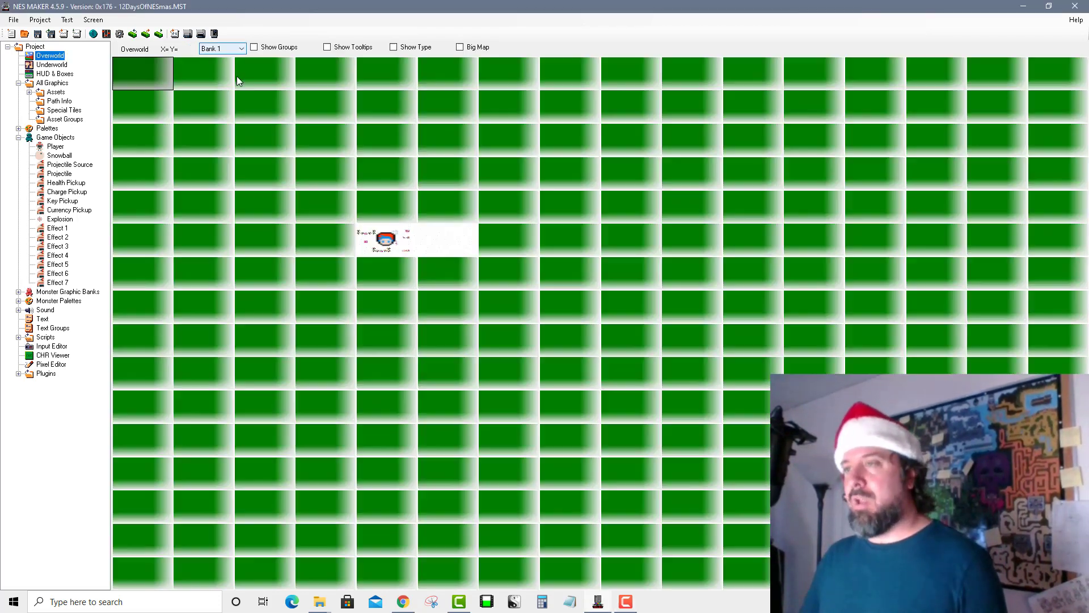
{"action": "double_click", "coordinate": [321, 236]}
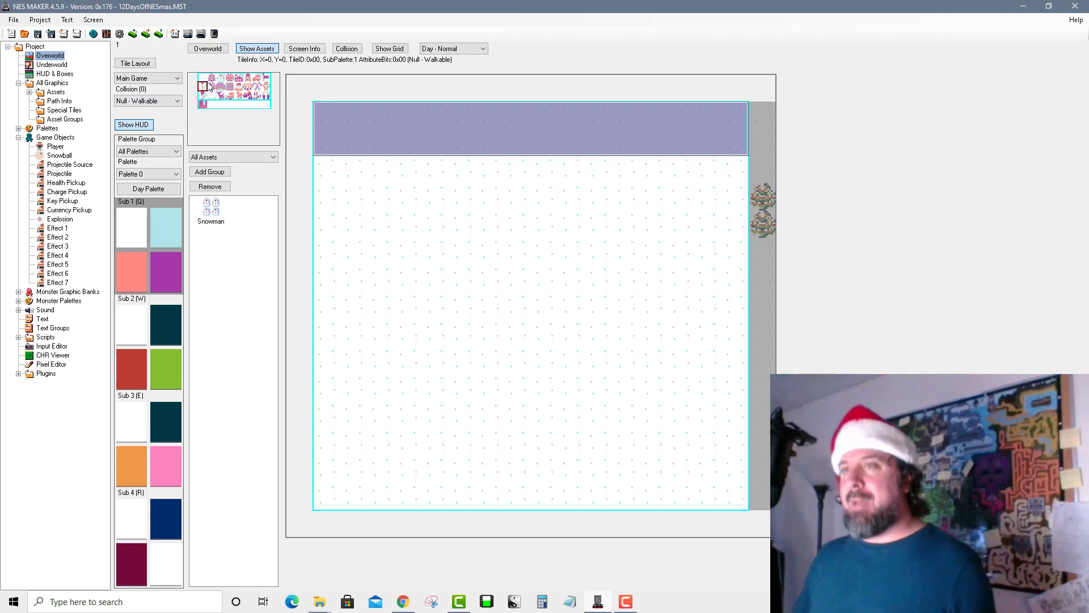
{"action": "key", "text": "w"}
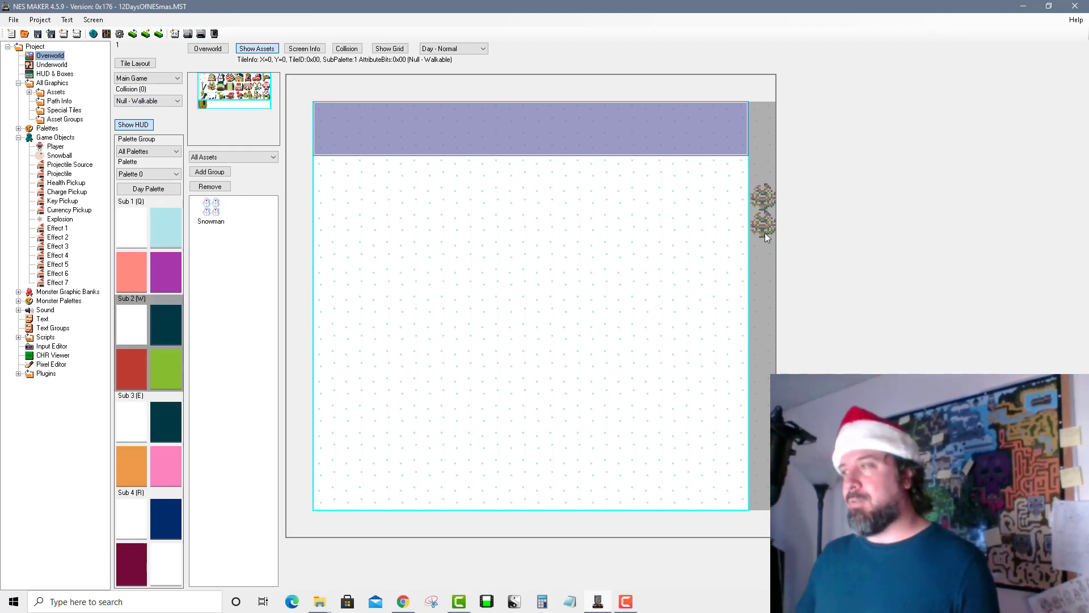
{"action": "left_click", "coordinate": [735, 200]}
{"action": "left_click", "coordinate": [736, 225]}
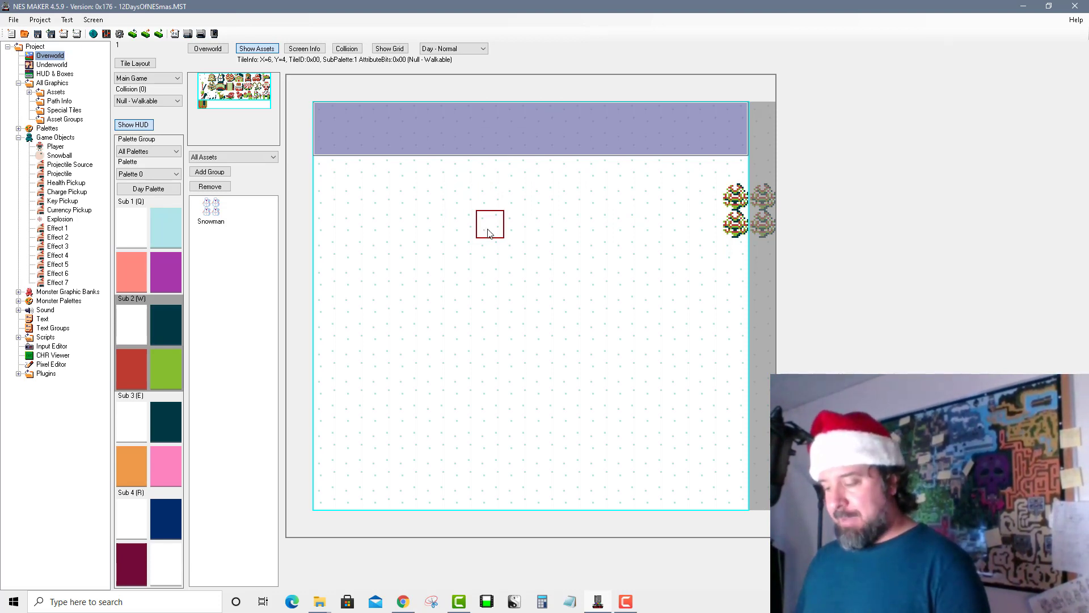
Add a U-shaped group of Sub 2 trees with a house in its middle to the lower part of the screen.
{"action": "scroll", "coordinate": [489, 233], "scroll_direction": "down", "scroll_amount": 4}
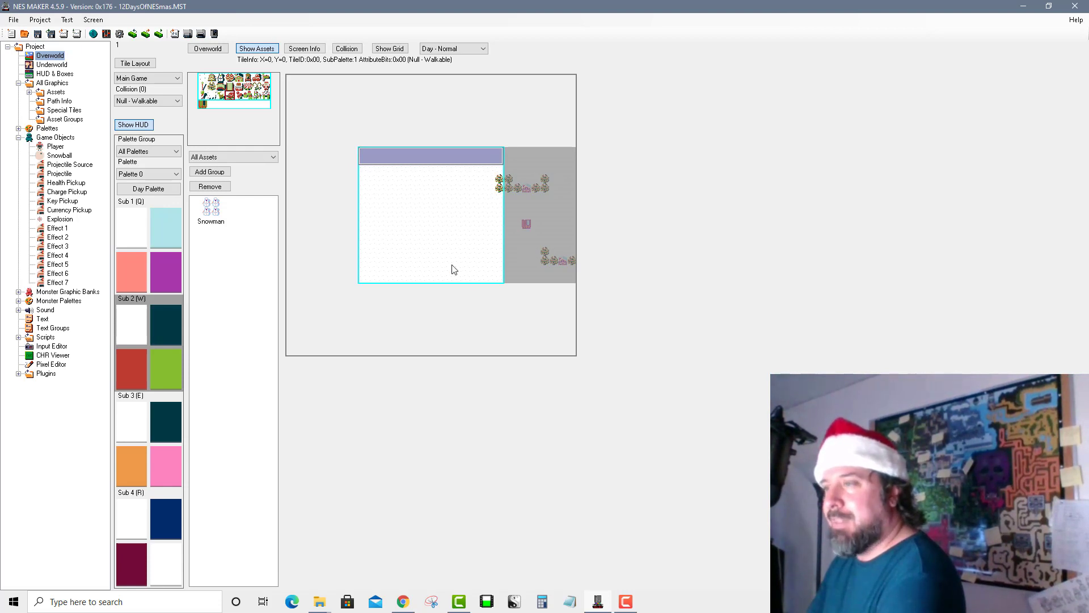
{"action": "mouse_move", "coordinate": [463, 255]}
{"action": "left_mouse_down"}
{"action": "mouse_move", "coordinate": [475, 251]}
{"action": "mouse_move", "coordinate": [443, 264]}
{"action": "mouse_move", "coordinate": [434, 252]}
{"action": "left_mouse_up"}
{"action": "left_click", "coordinate": [239, 80]}
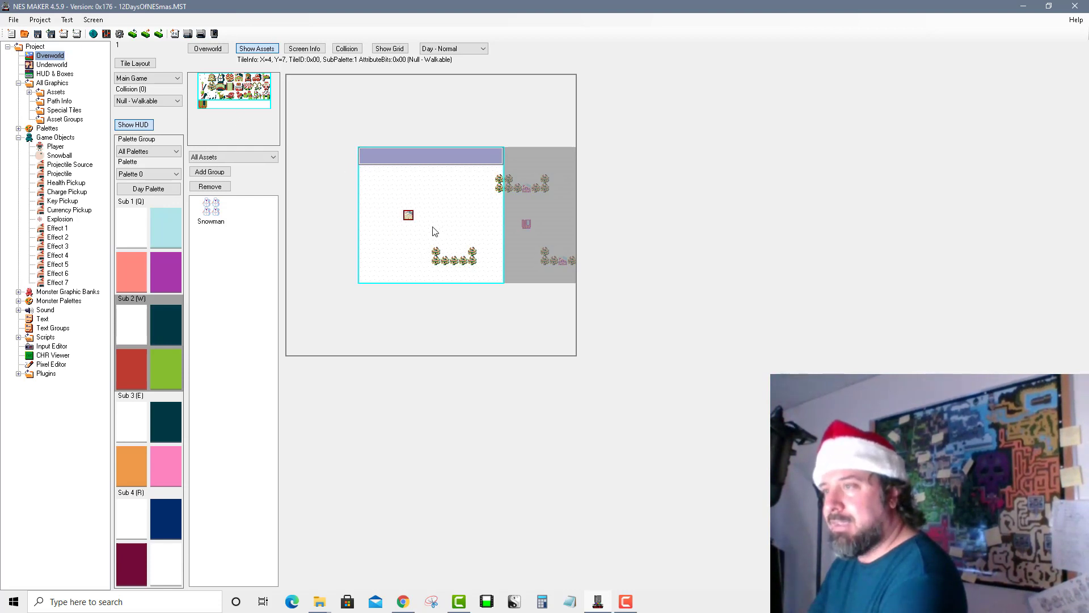
{"action": "left_click", "coordinate": [454, 260]}
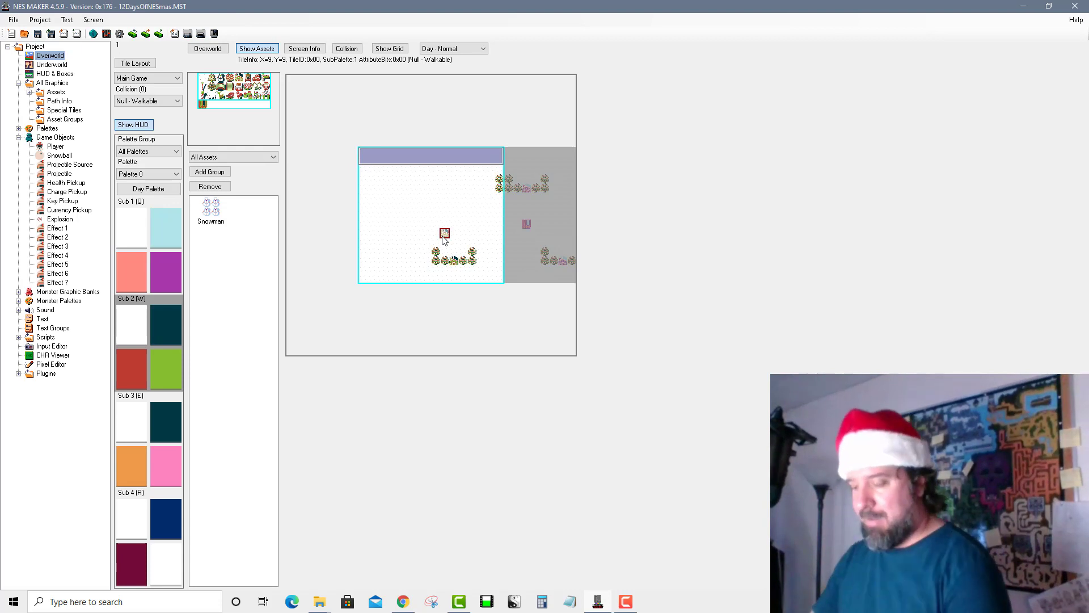
{"action": "scroll", "coordinate": [442, 231], "scroll_direction": "up", "scroll_amount": 1}
{"action": "scroll", "coordinate": [440, 231], "scroll_direction": "up", "scroll_amount": 2}
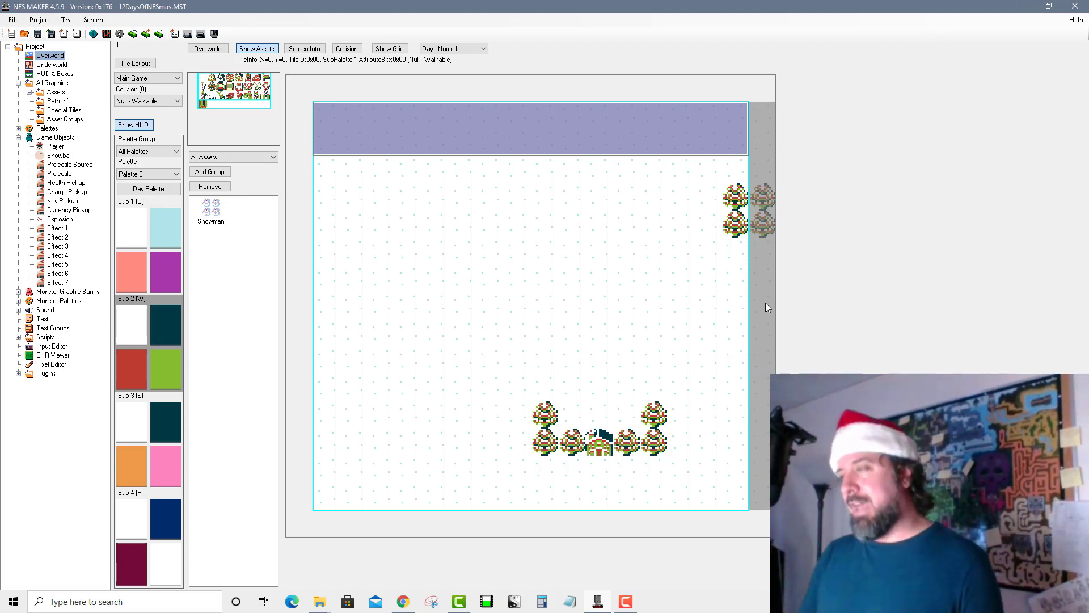
Move through the neighbouring overworld screens directly from the screen editor and return to the overworld map.
{"action": "left_click", "coordinate": [766, 307]}
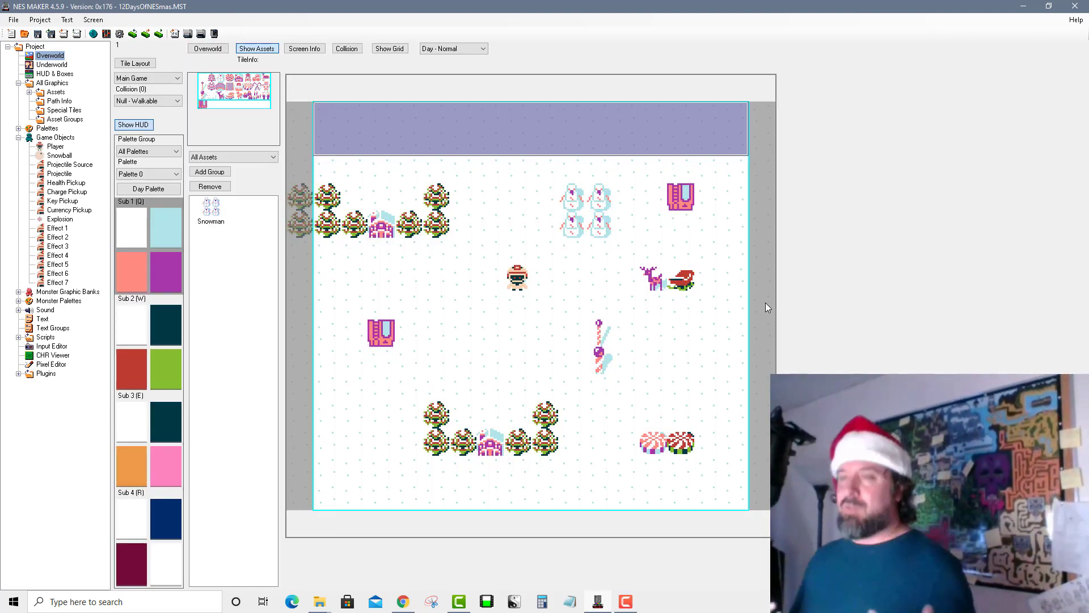
{"action": "left_click", "coordinate": [766, 308]}
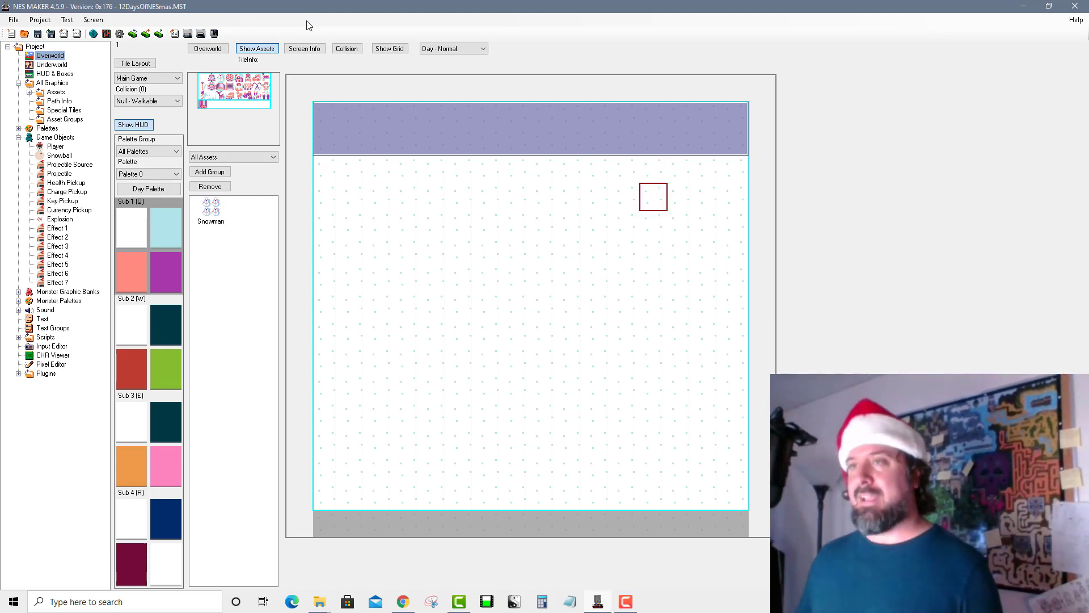
{"action": "left_click", "coordinate": [208, 48]}
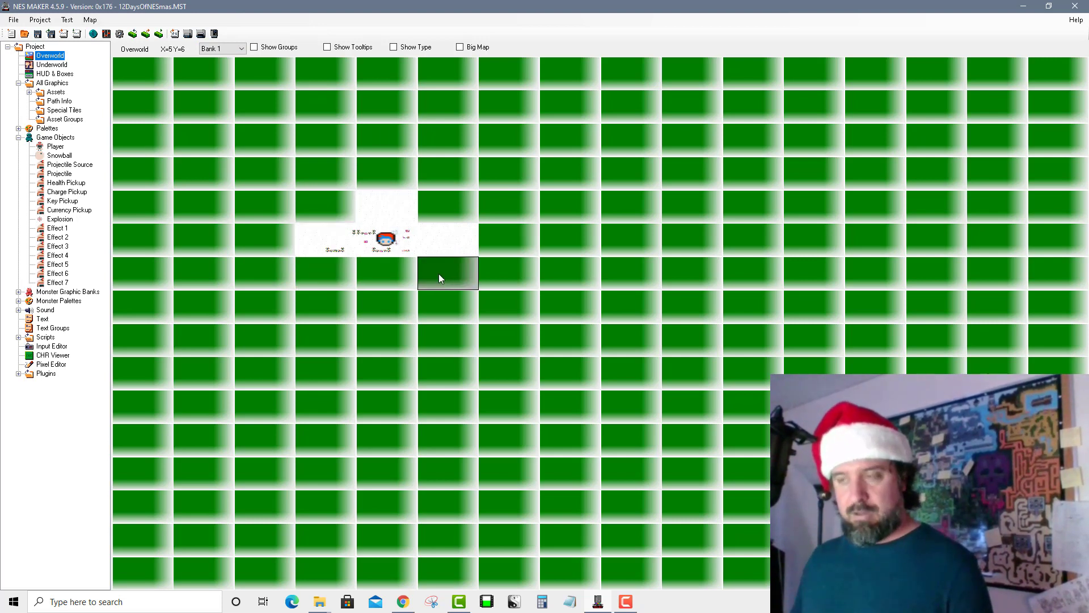
Move the decorated screen one cell east on the overworld map and put copies in six adjacent cells of row Y=6.
{"action": "left_click_drag", "start_coordinate": [379, 243], "coordinate": [385, 279]}
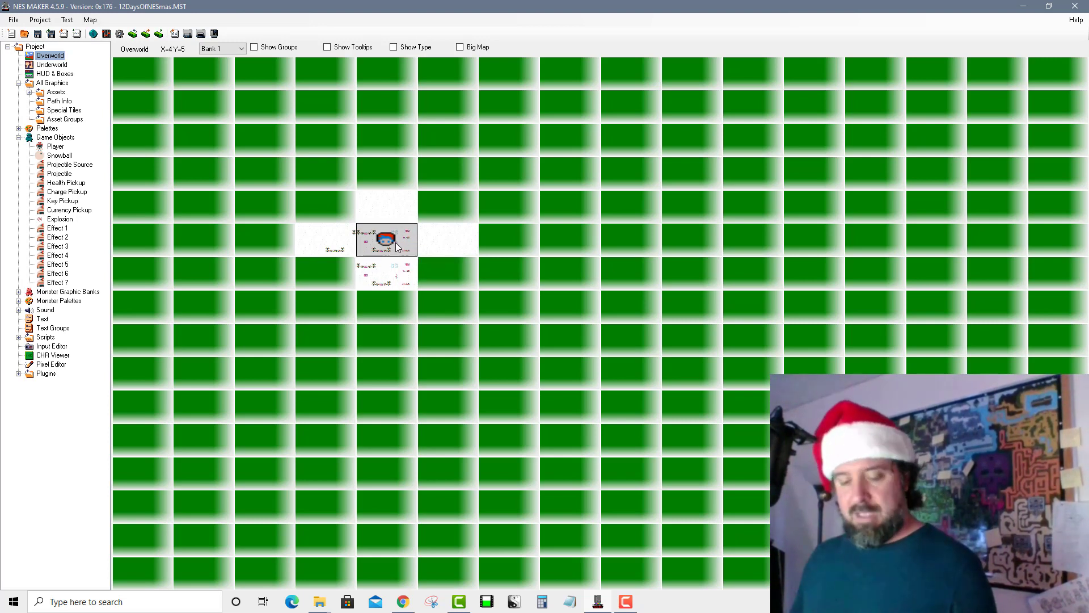
{"action": "left_click_drag", "start_coordinate": [397, 246], "coordinate": [440, 250]}
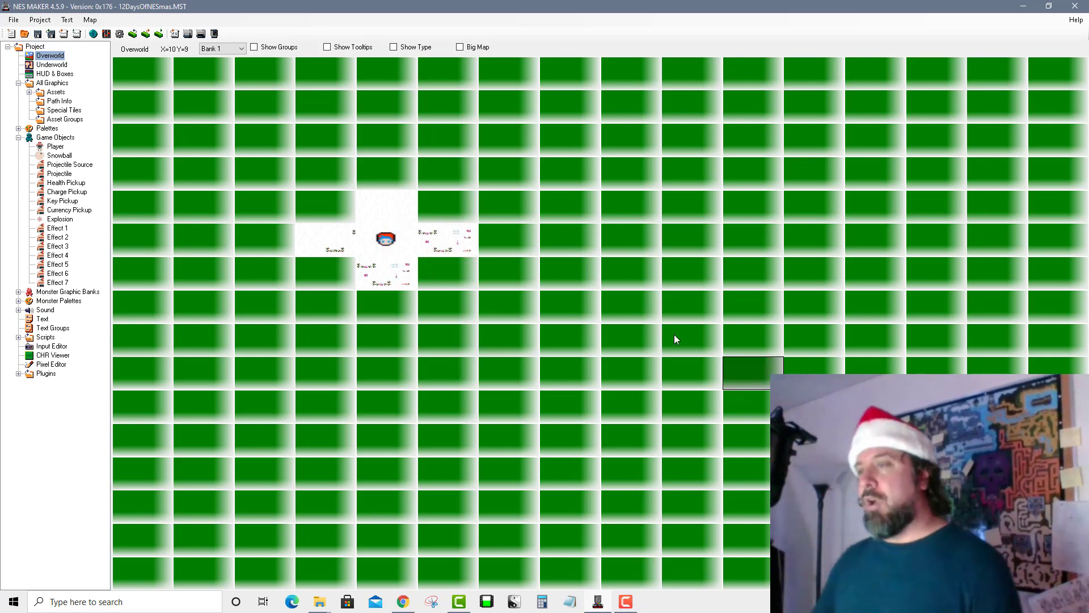
{"action": "left_click_drag", "start_coordinate": [441, 238], "coordinate": [675, 277]}
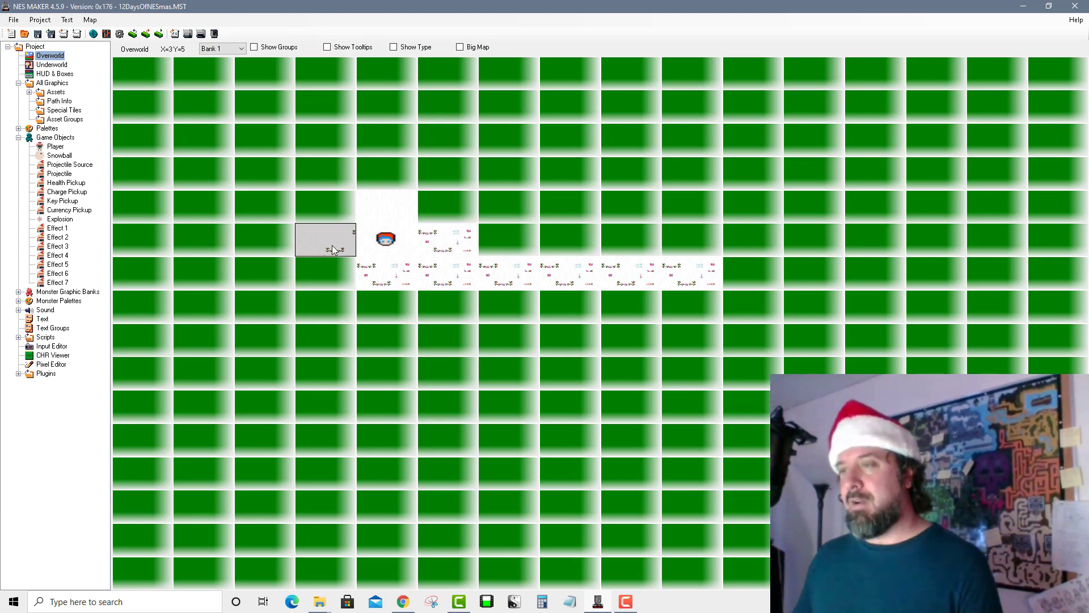
Move the screen with the single tree-and-house group one cell east and paste a decorated screen copy at X=7 Y=2.
{"action": "left_click_drag", "start_coordinate": [318, 245], "coordinate": [385, 248]}
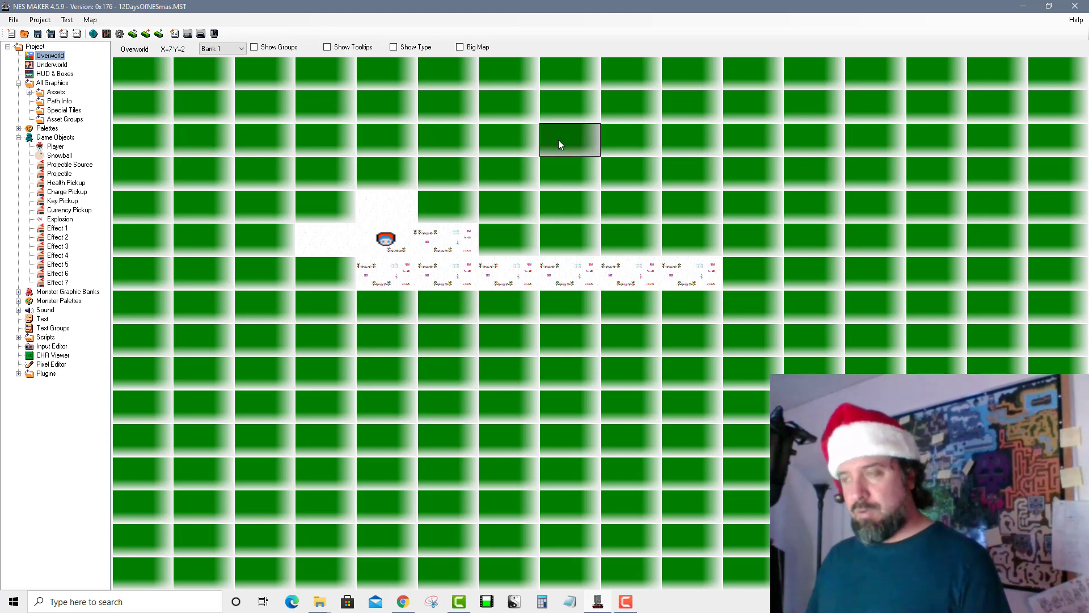
{"action": "key", "text": "ctrl+v"}
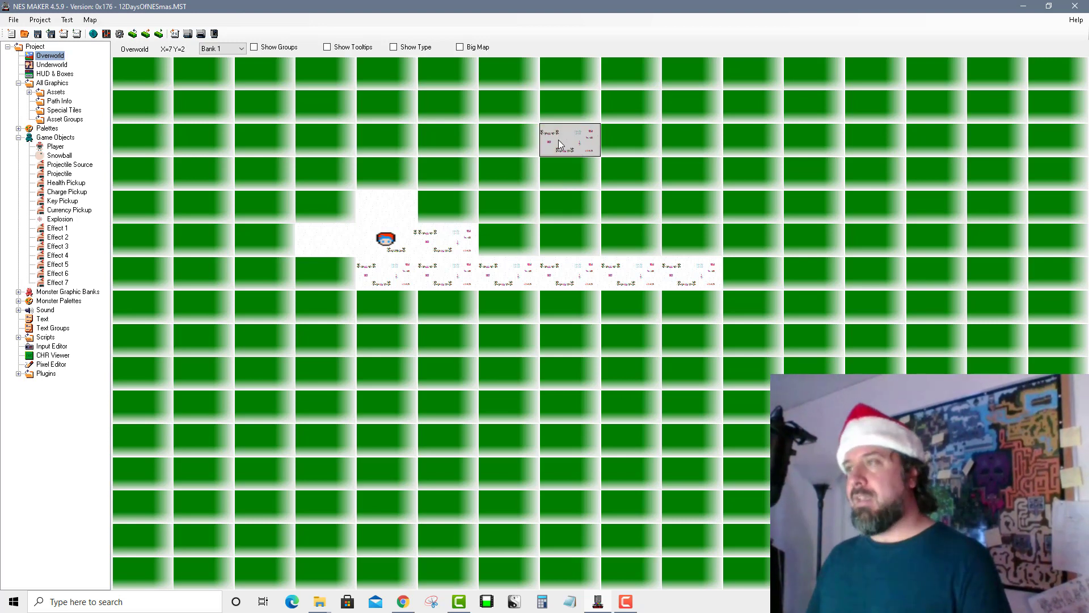
View the pasted screen copy at X=7 Y=2, return to the overworld map and look through the map options.
{"action": "double_click", "coordinate": [589, 138]}
{"action": "left_click", "coordinate": [205, 47]}
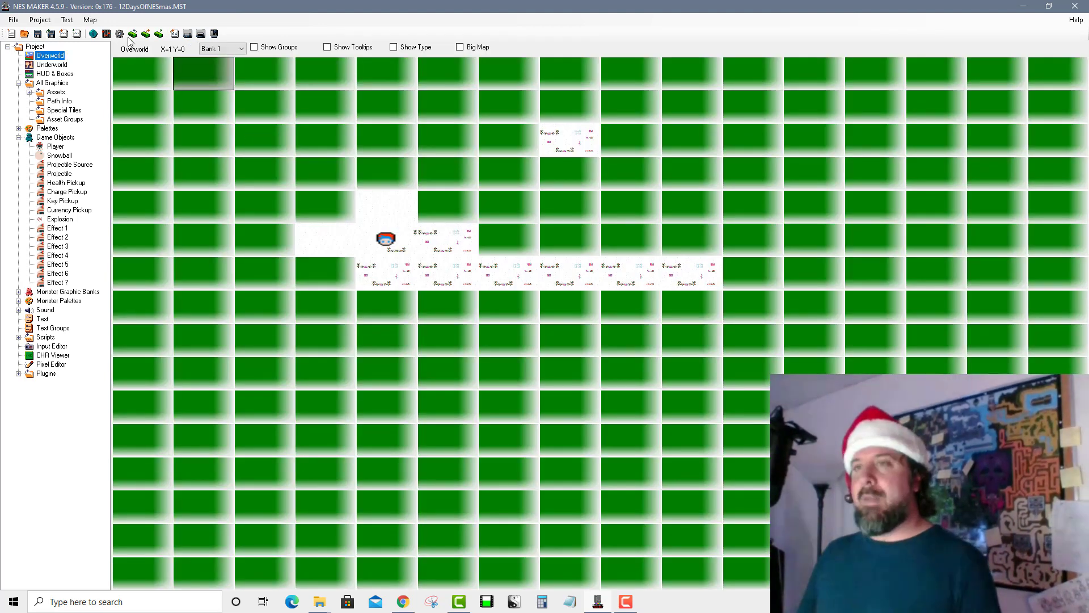
{"action": "left_click", "coordinate": [89, 20]}
{"action": "left_click", "coordinate": [380, 23]}
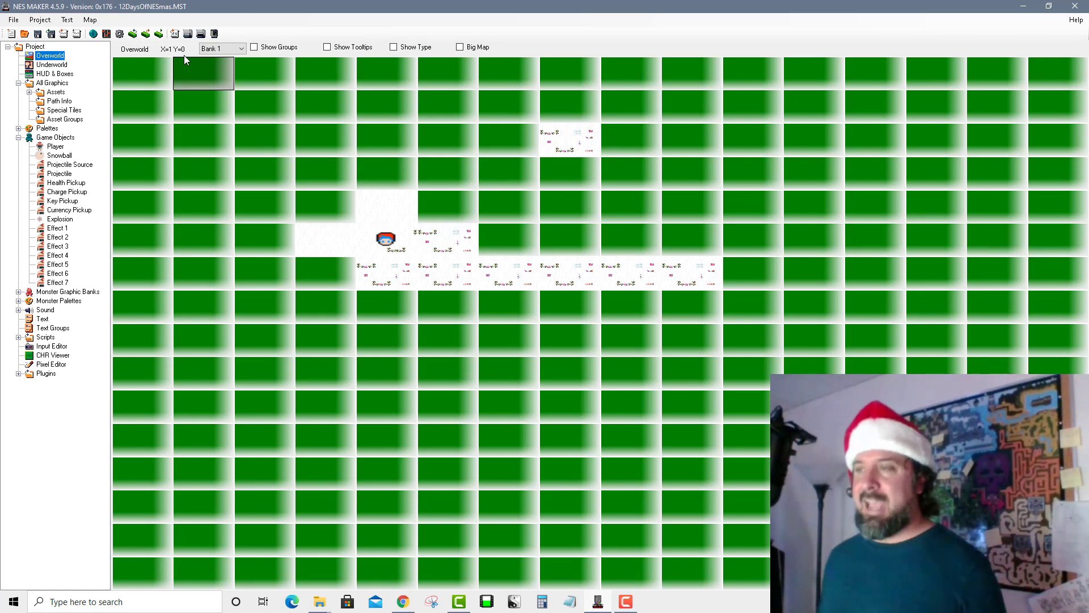
Open the decorated screen at X=4 Y=6 and select the Snowman asset group for placement.
{"action": "double_click", "coordinate": [400, 266]}
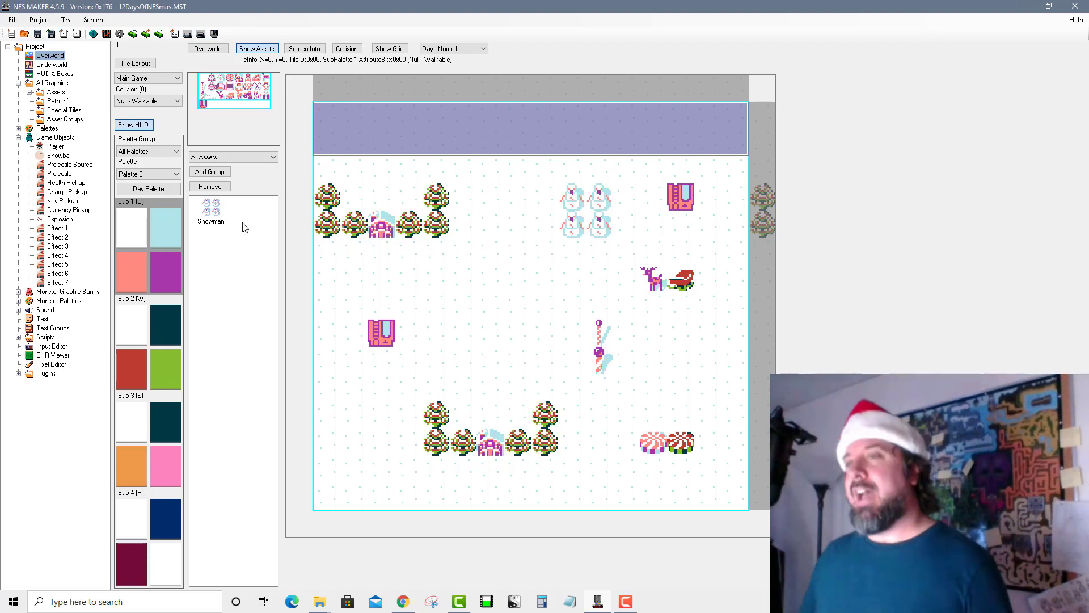
{"action": "left_click", "coordinate": [211, 209]}
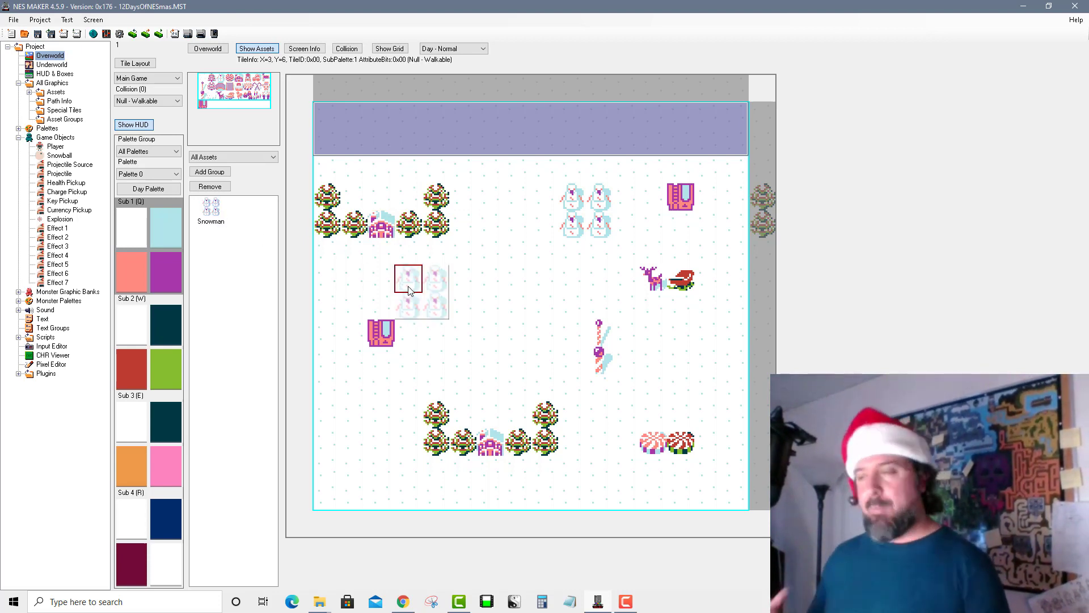